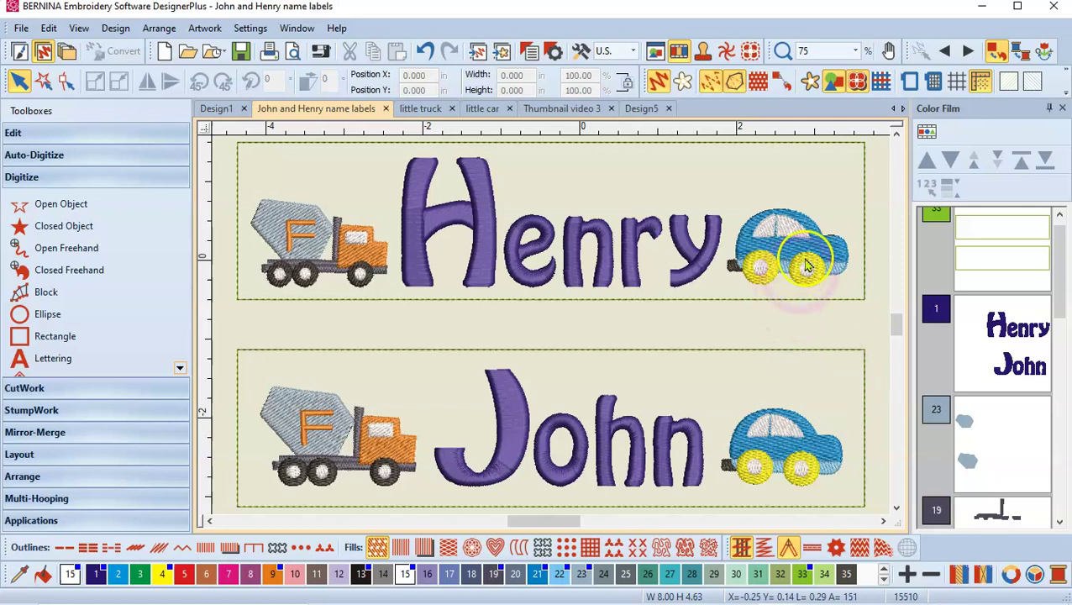
{"action": "left_click", "coordinate": [349, 185]}
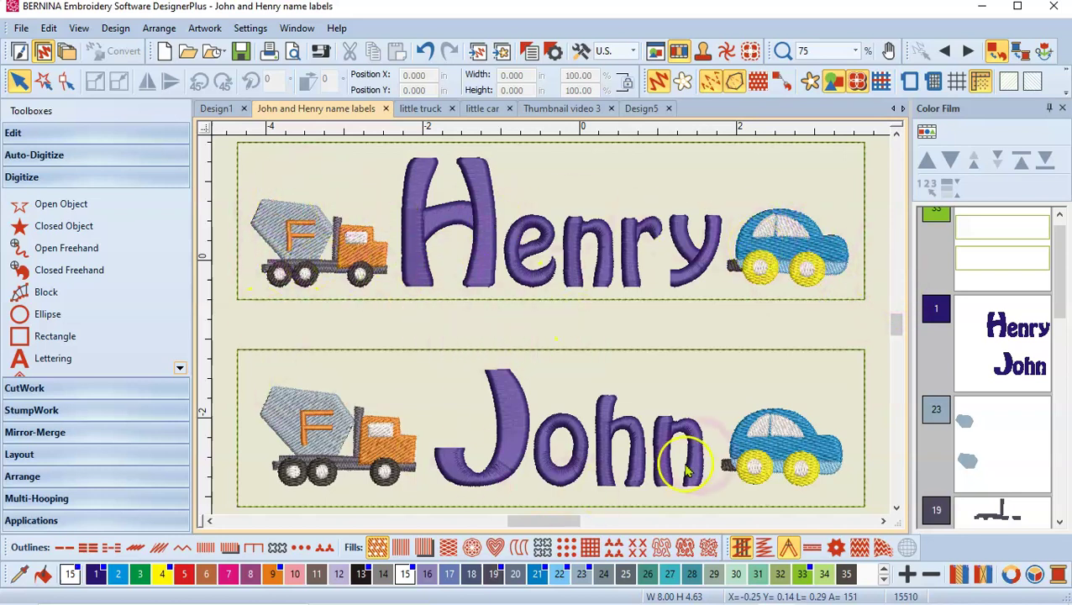
{"action": "left_click", "coordinate": [525, 172]}
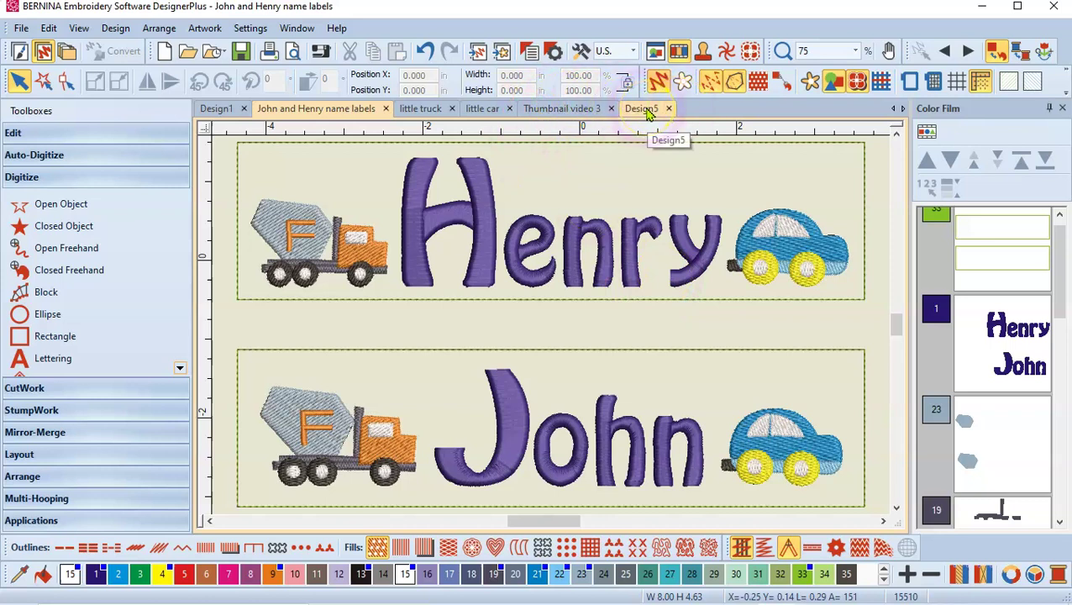
Step: In Design5, draw a horizontal rectangle about 4.77 by 1.19 inches with a single-line stitched outline in green thread color 3
{"action": "left_click", "coordinate": [644, 109]}
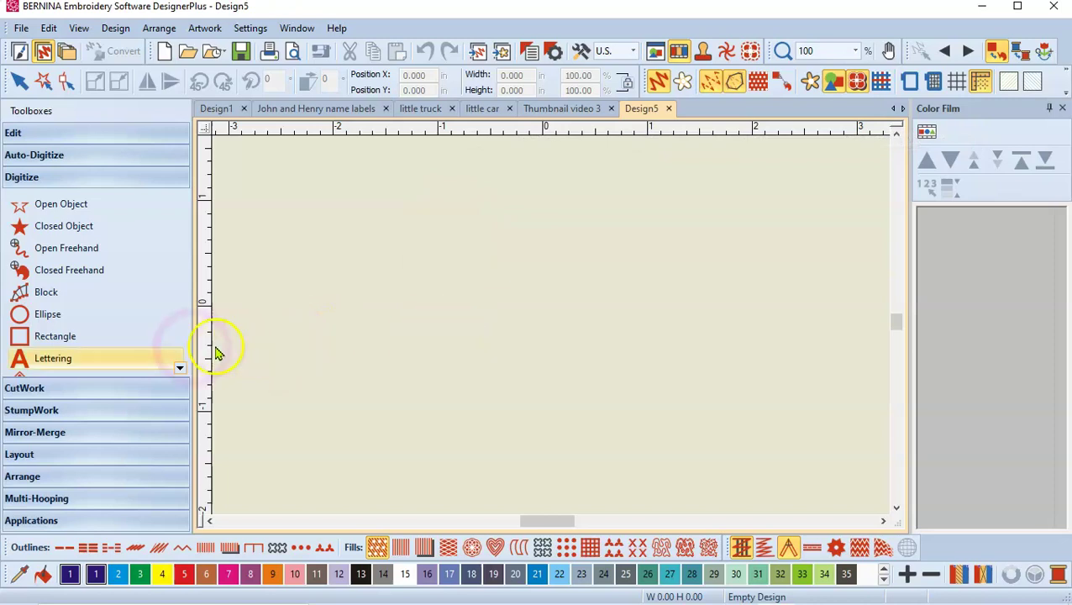
{"action": "left_click", "coordinate": [42, 343]}
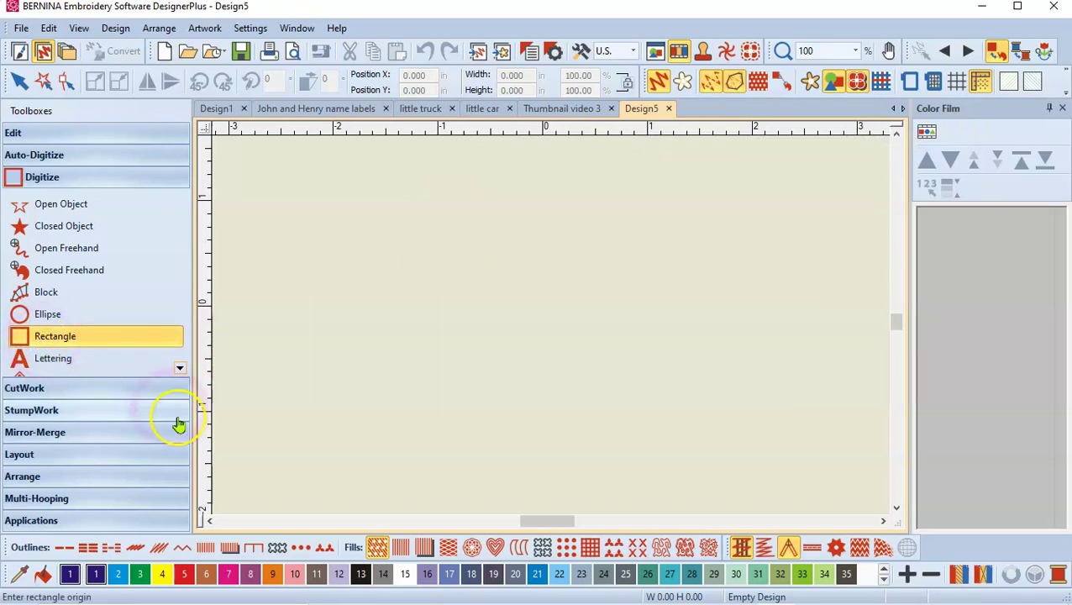
{"action": "left_click", "coordinate": [65, 550]}
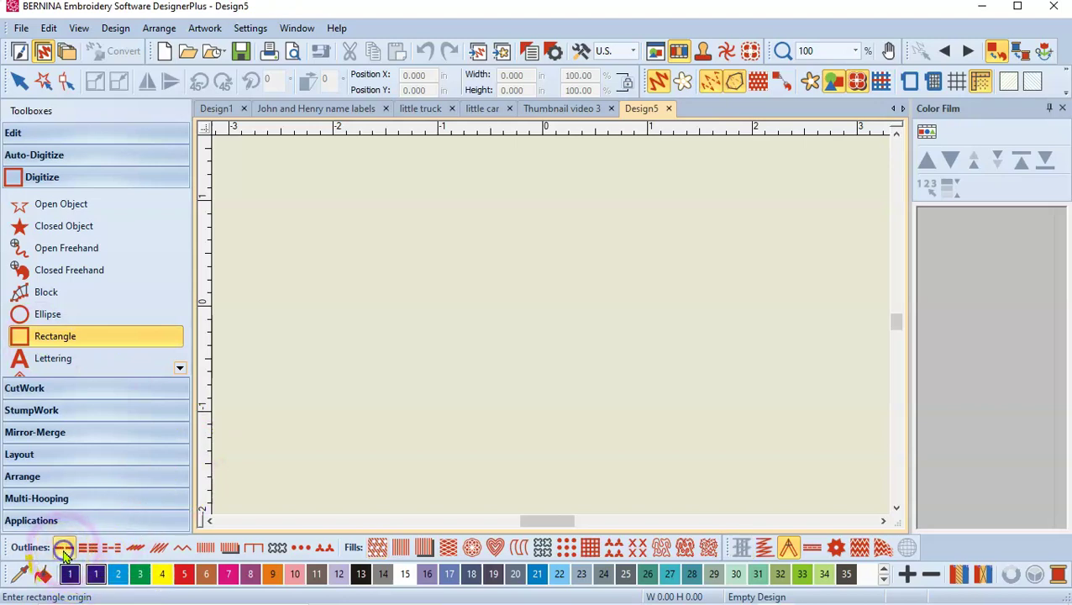
{"action": "left_click", "coordinate": [139, 575]}
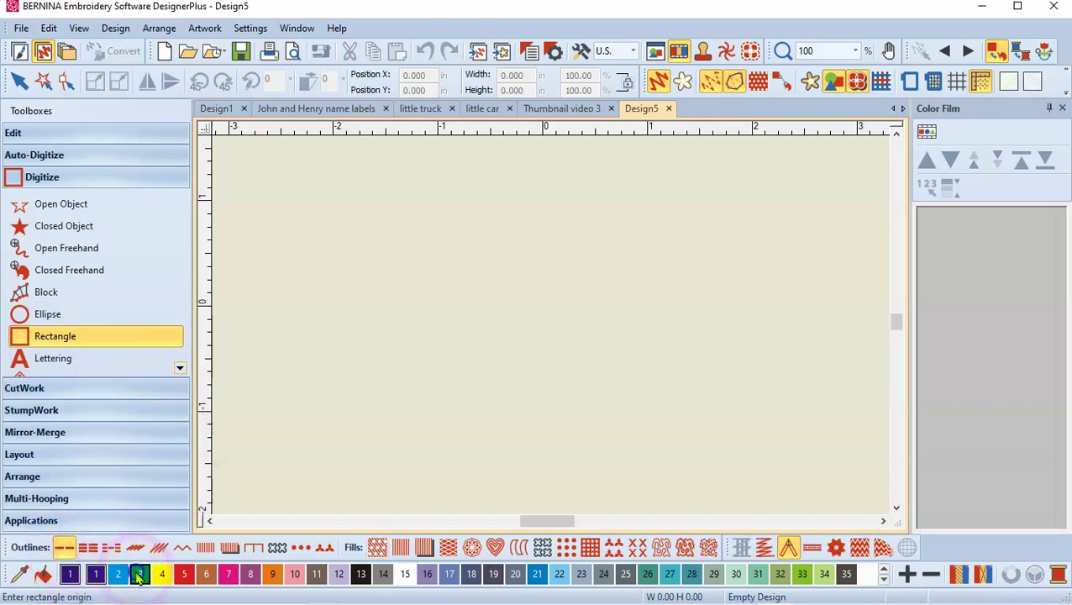
{"action": "left_click", "coordinate": [269, 220]}
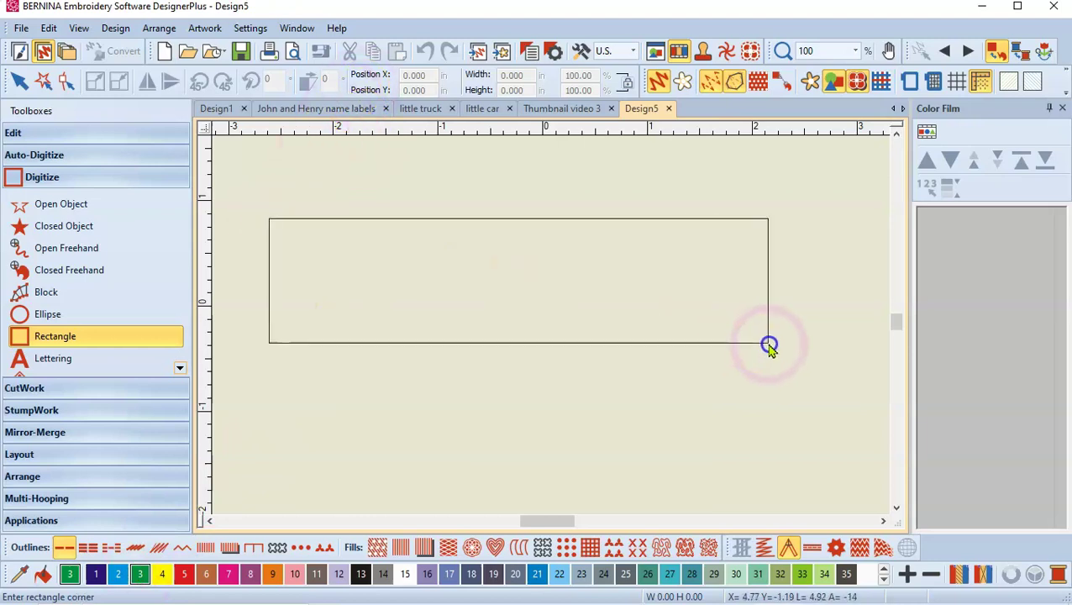
{"action": "left_click", "coordinate": [768, 343]}
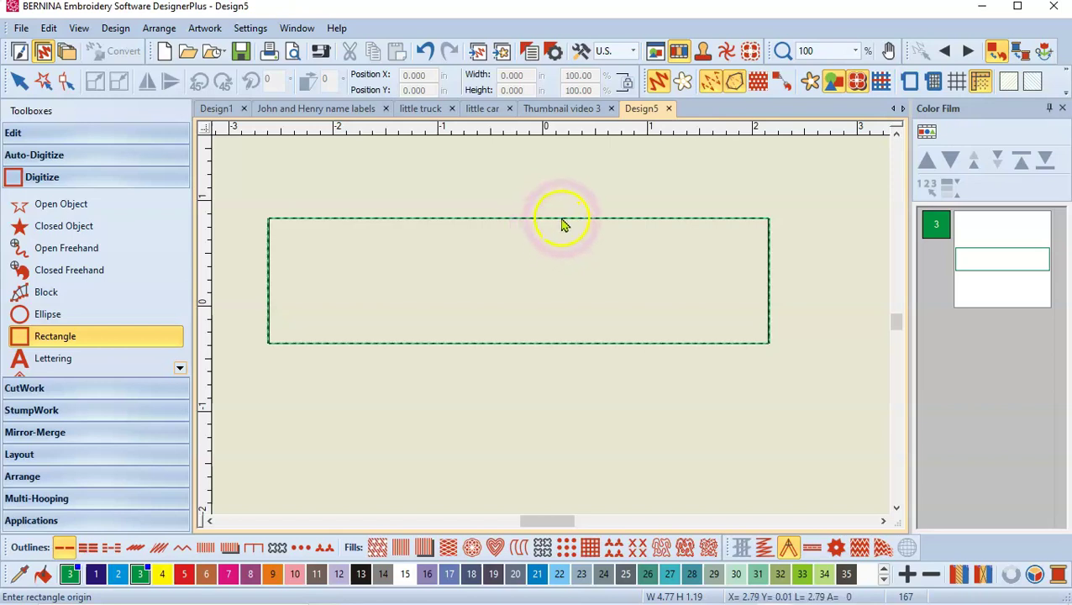
Step: Resize the green rectangle to 8 inches wide and 2 inches high with proportional scaling unlocked, and deselect it
{"action": "left_click", "coordinate": [964, 264]}
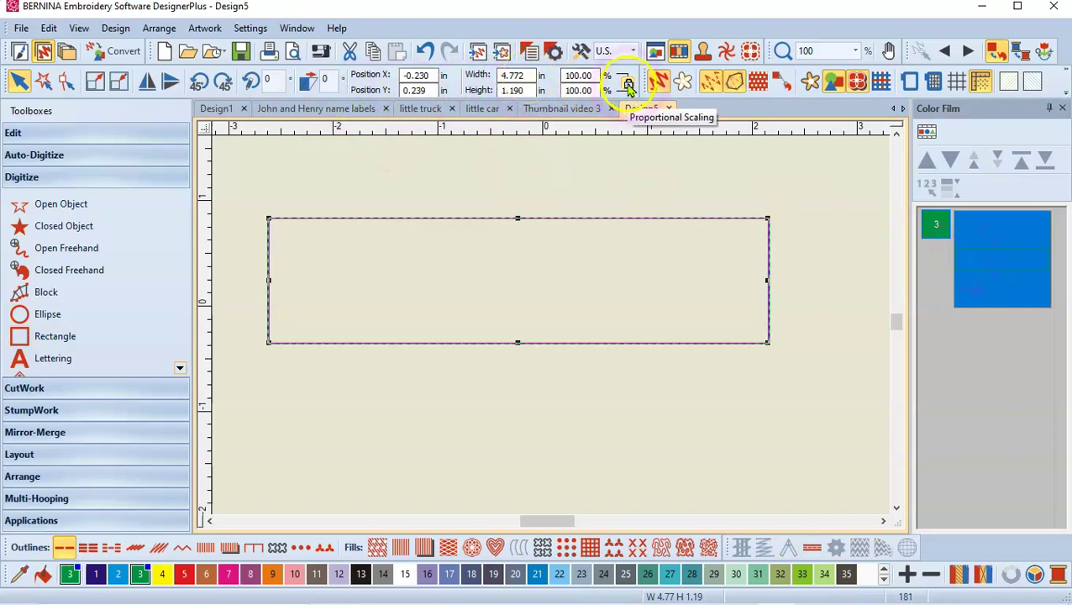
{"action": "left_click", "coordinate": [629, 87]}
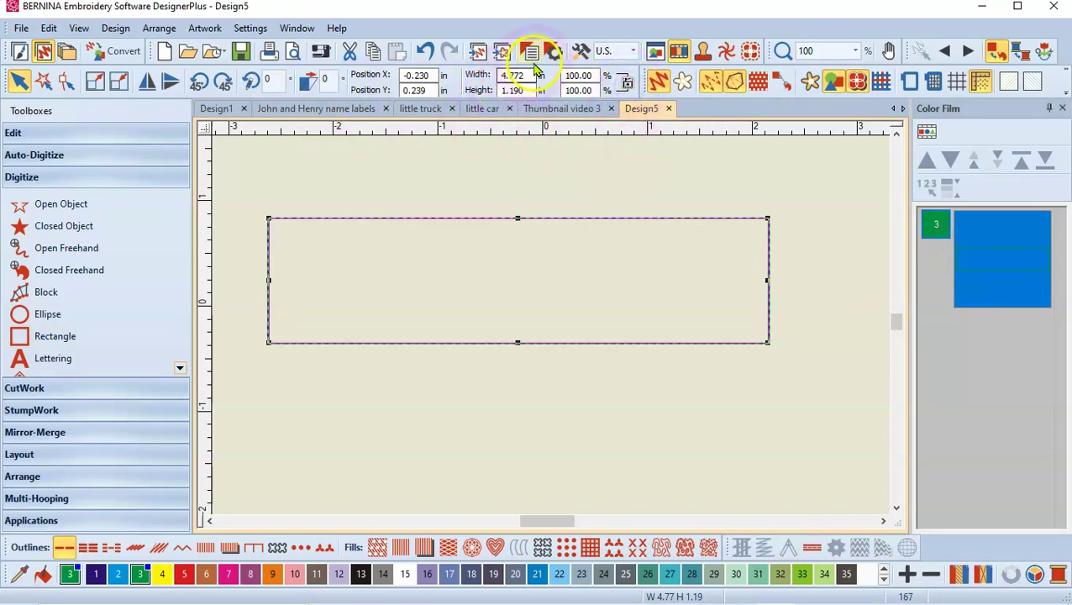
{"action": "left_click", "coordinate": [514, 76]}
{"action": "left_click", "coordinate": [515, 90]}
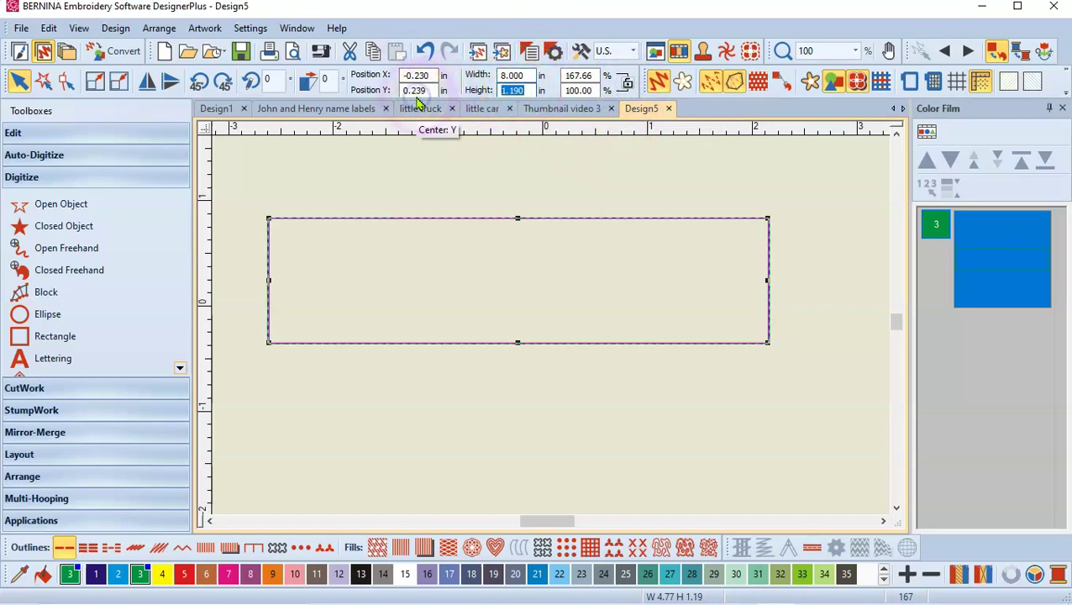
{"action": "type", "text": "2"}
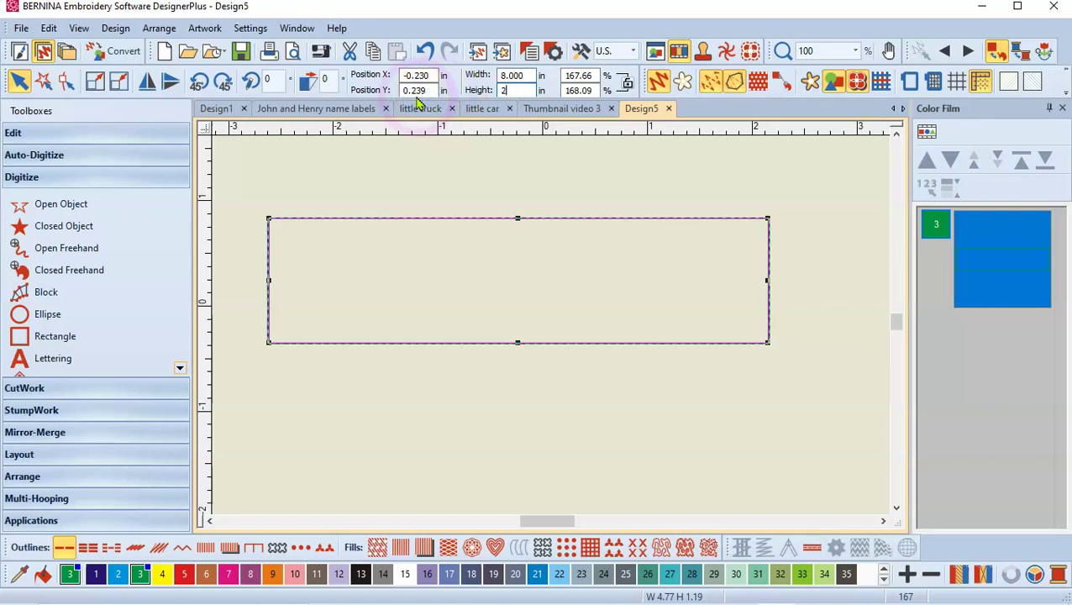
{"action": "key", "text": "Return"}
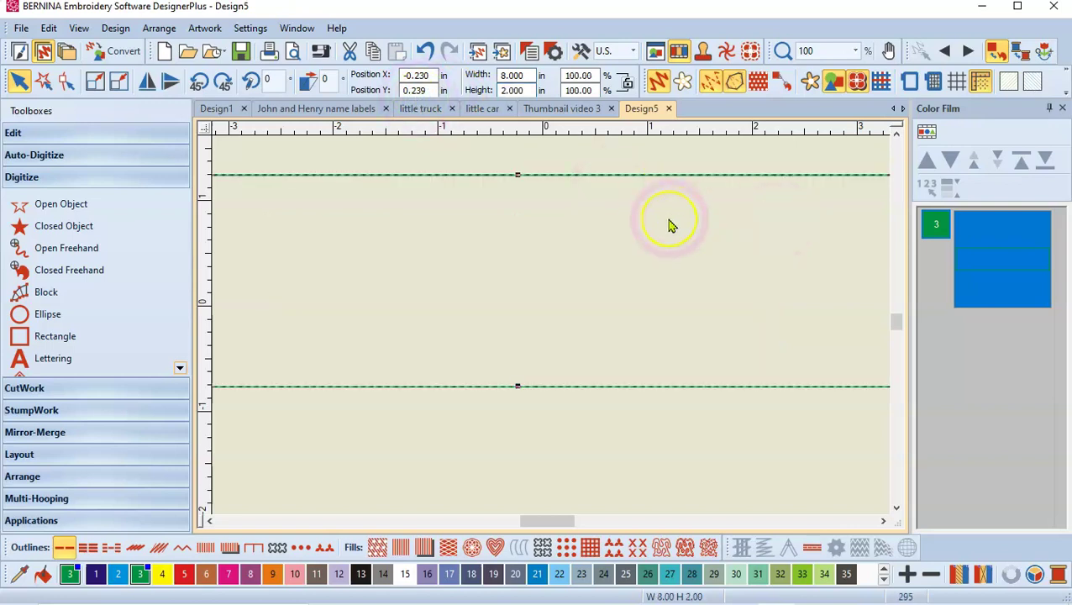
{"action": "scroll", "coordinate": [670, 226], "scroll_direction": "down", "scroll_amount": 1}
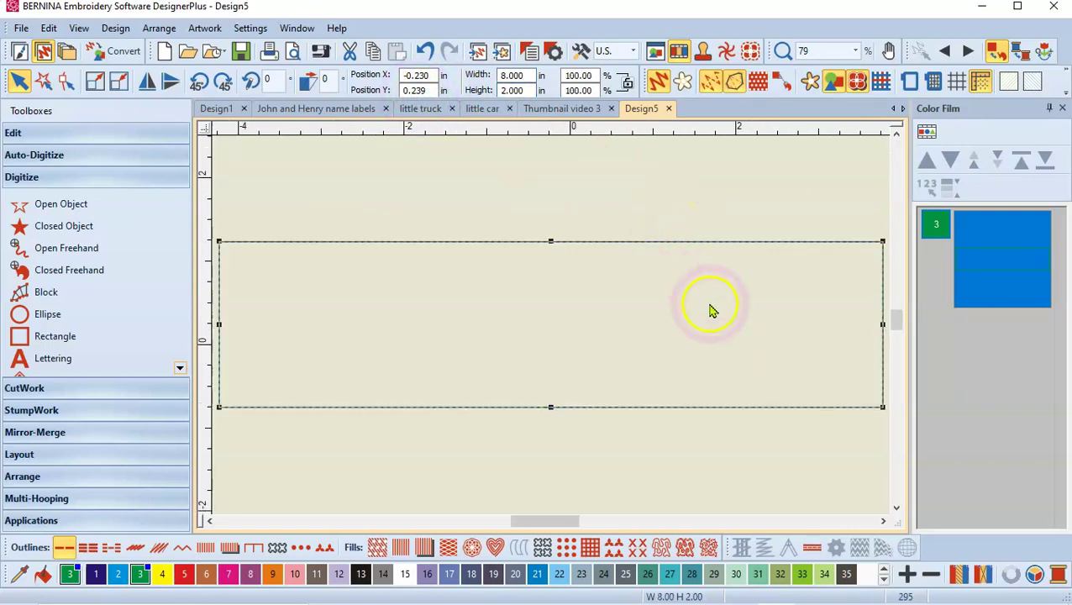
{"action": "left_click", "coordinate": [609, 452]}
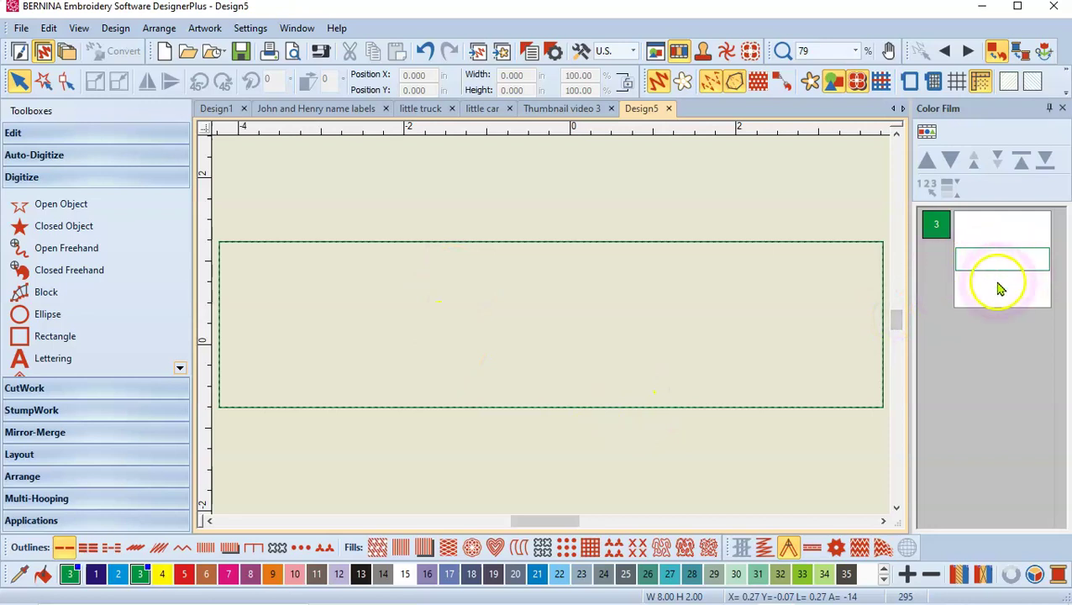
{"action": "left_click", "coordinate": [752, 318]}
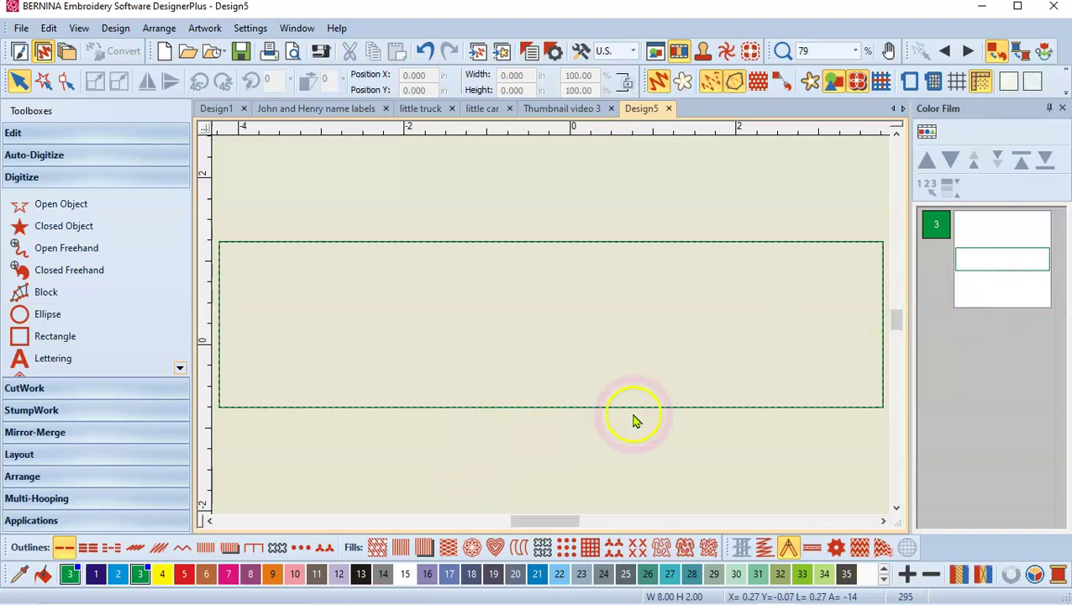
Step: Open the little car design and go through its color blocks one by one to examine the stitching order
{"action": "left_click", "coordinate": [481, 109]}
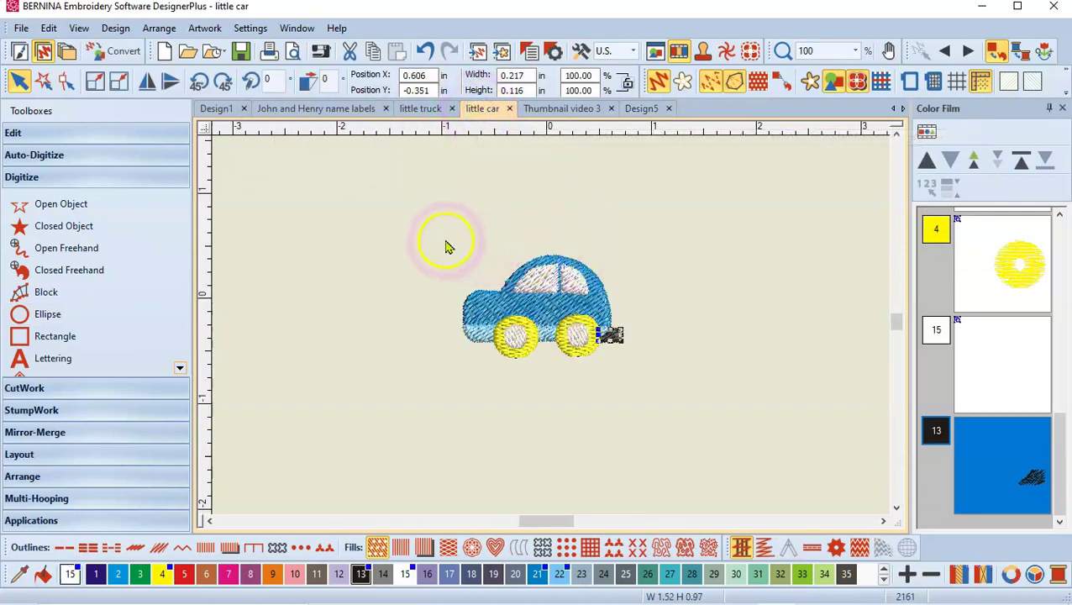
{"action": "left_click_drag", "start_coordinate": [437, 233], "coordinate": [651, 387]}
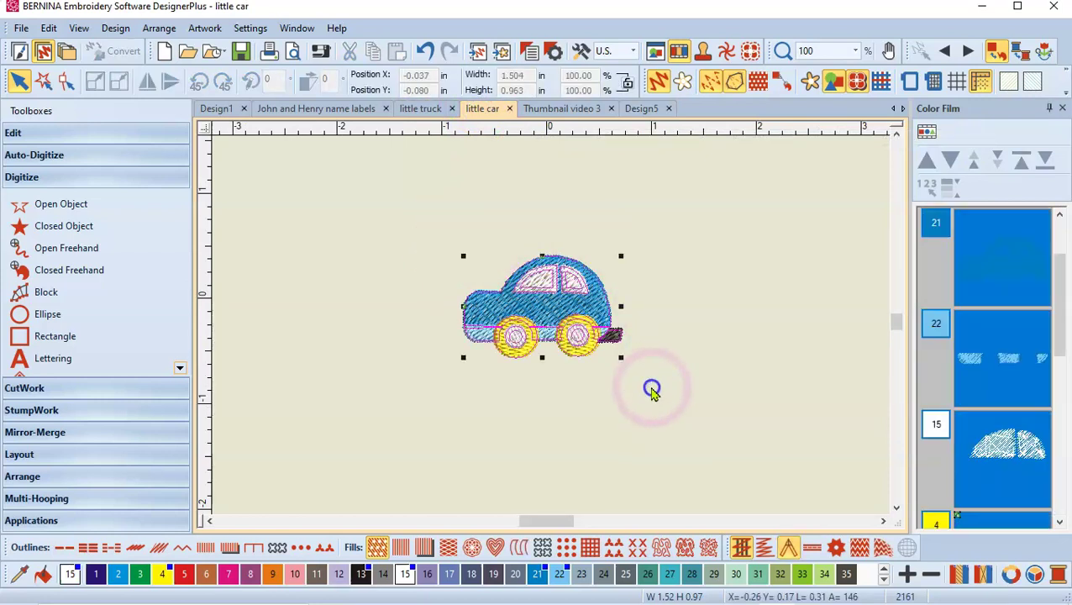
{"action": "left_click", "coordinate": [813, 388]}
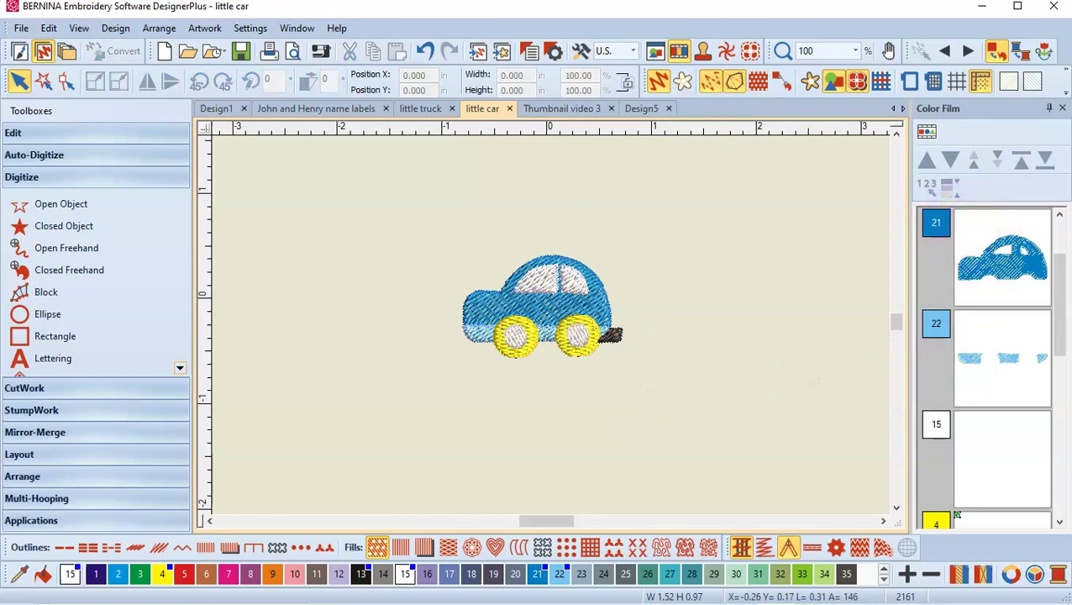
{"action": "left_click_drag", "start_coordinate": [1060, 318], "coordinate": [1060, 242]}
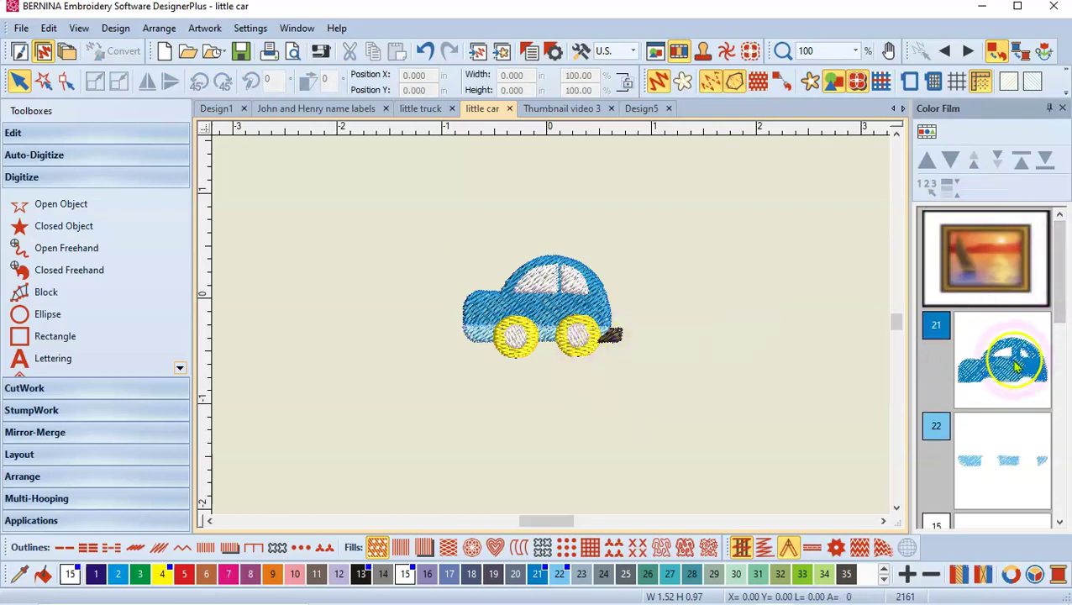
{"action": "left_click", "coordinate": [979, 376]}
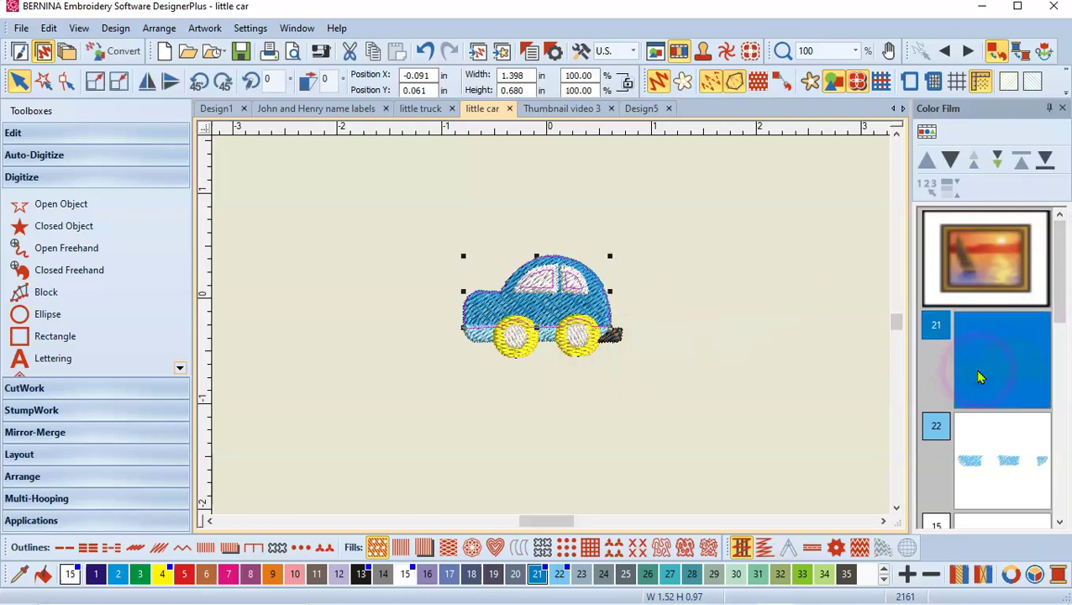
{"action": "left_click", "coordinate": [1007, 457]}
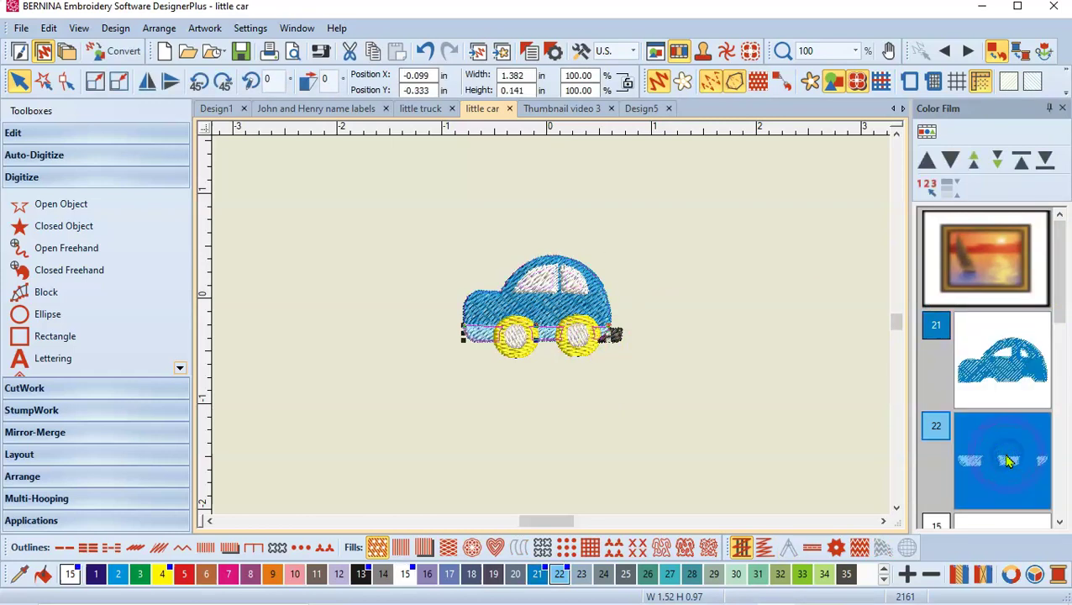
{"action": "left_click", "coordinate": [1060, 522]}
{"action": "left_click", "coordinate": [1060, 522]}
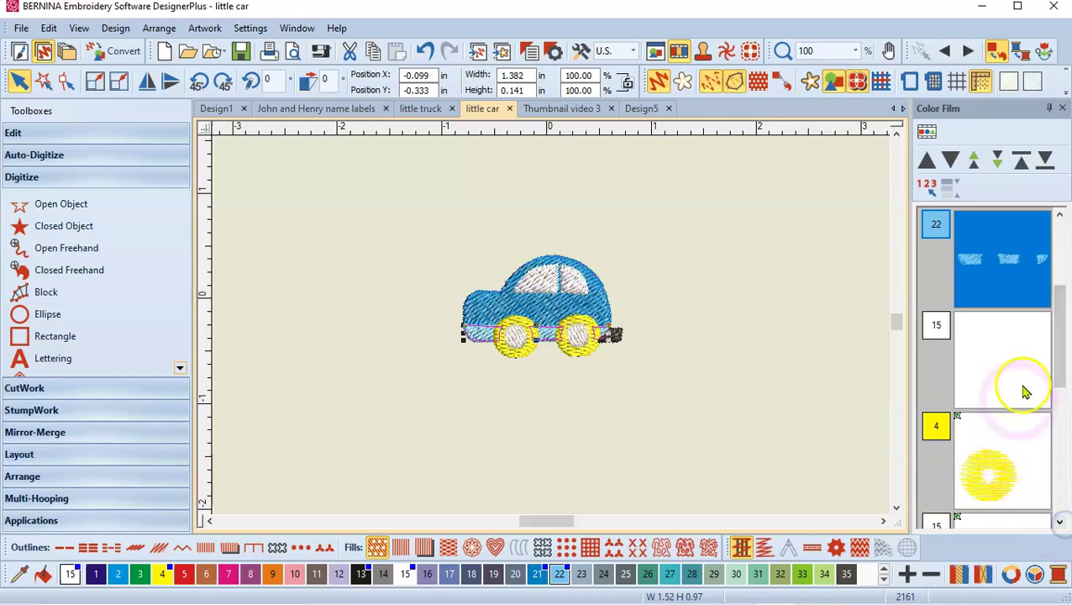
{"action": "left_click", "coordinate": [1025, 373]}
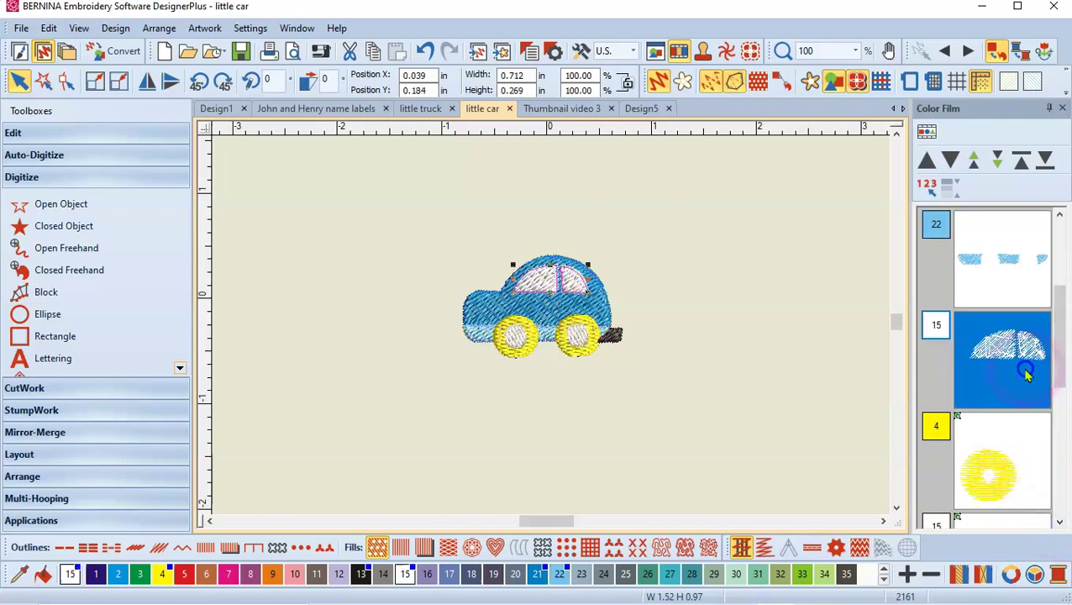
{"action": "left_click", "coordinate": [988, 477]}
{"action": "left_click", "coordinate": [1061, 522]}
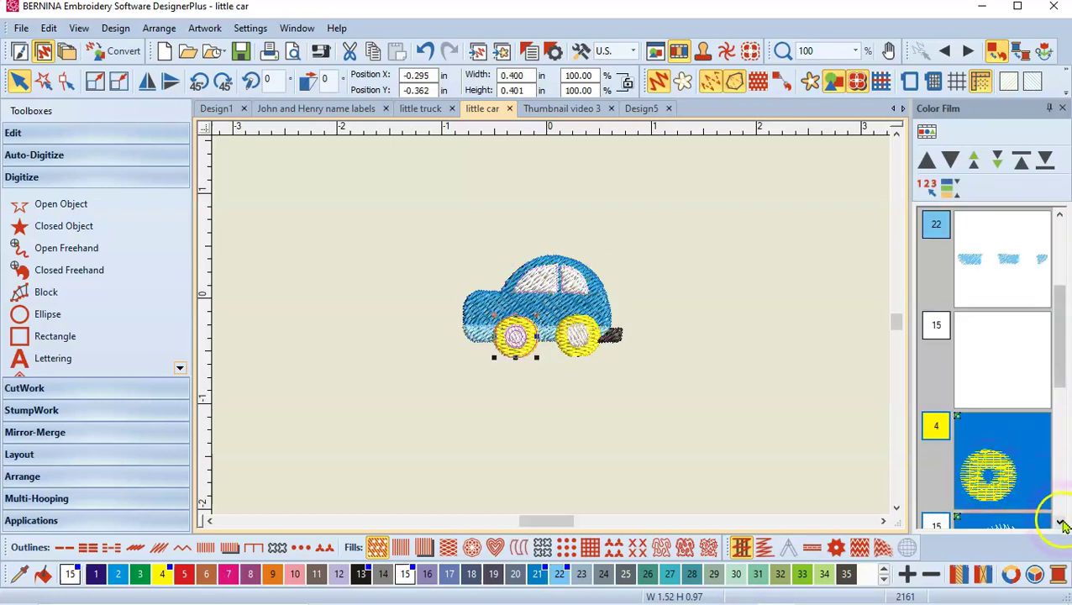
{"action": "left_click", "coordinate": [1062, 522]}
{"action": "left_click", "coordinate": [993, 442]}
{"action": "left_click", "coordinate": [1061, 522]}
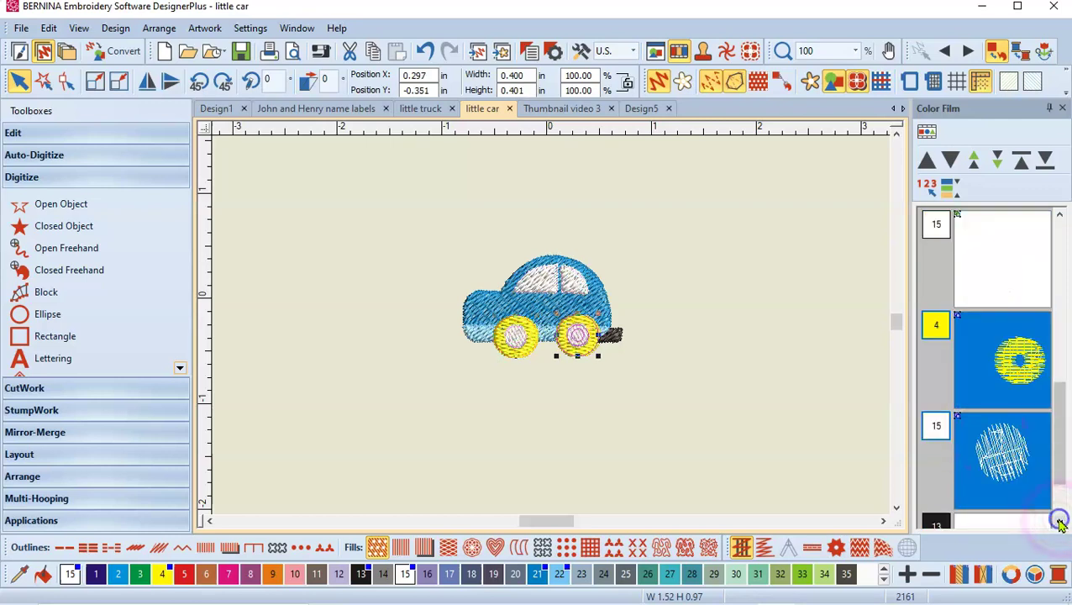
Step: Move the car's black tailpipe, color 13, to the start of the stitching order and review the remaining color blocks
{"action": "left_click", "coordinate": [1000, 463]}
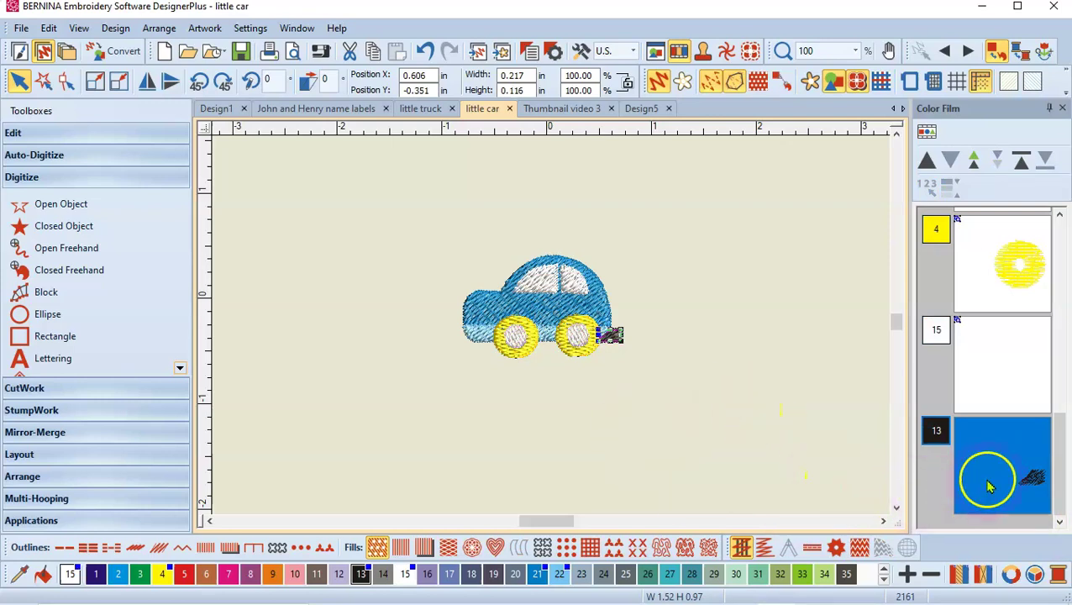
{"action": "left_click", "coordinate": [1022, 165]}
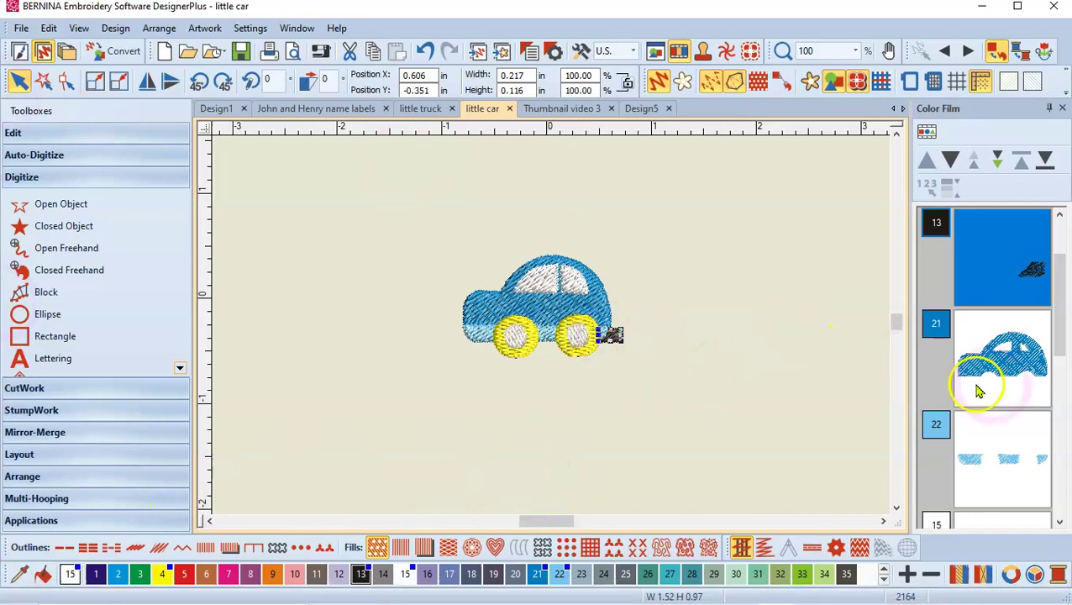
{"action": "left_click", "coordinate": [1060, 522]}
{"action": "left_click", "coordinate": [1060, 521]}
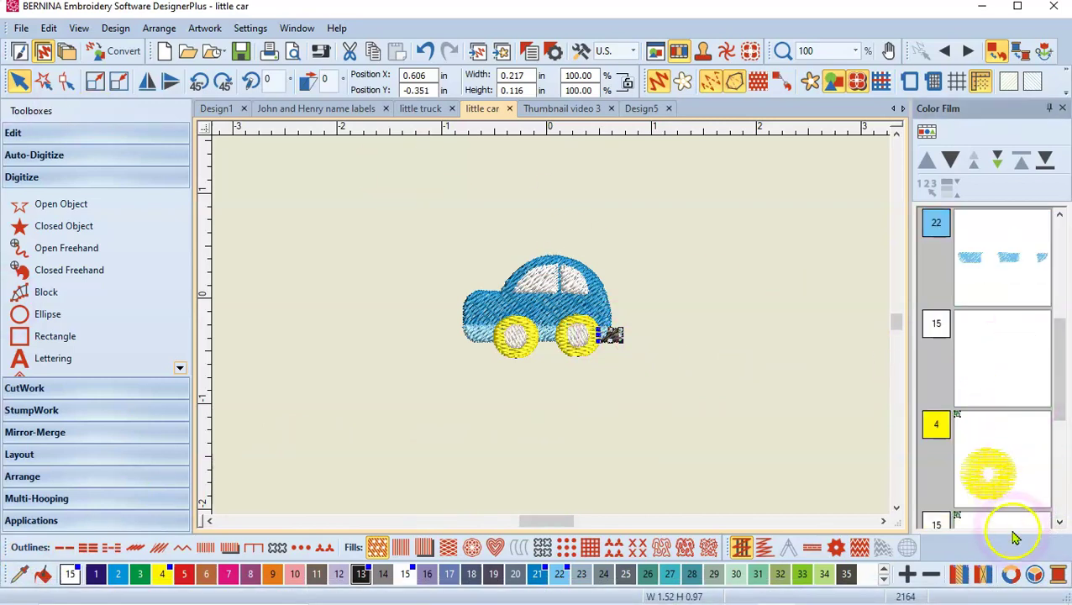
{"action": "left_click_drag", "start_coordinate": [1060, 409], "coordinate": [1065, 433]}
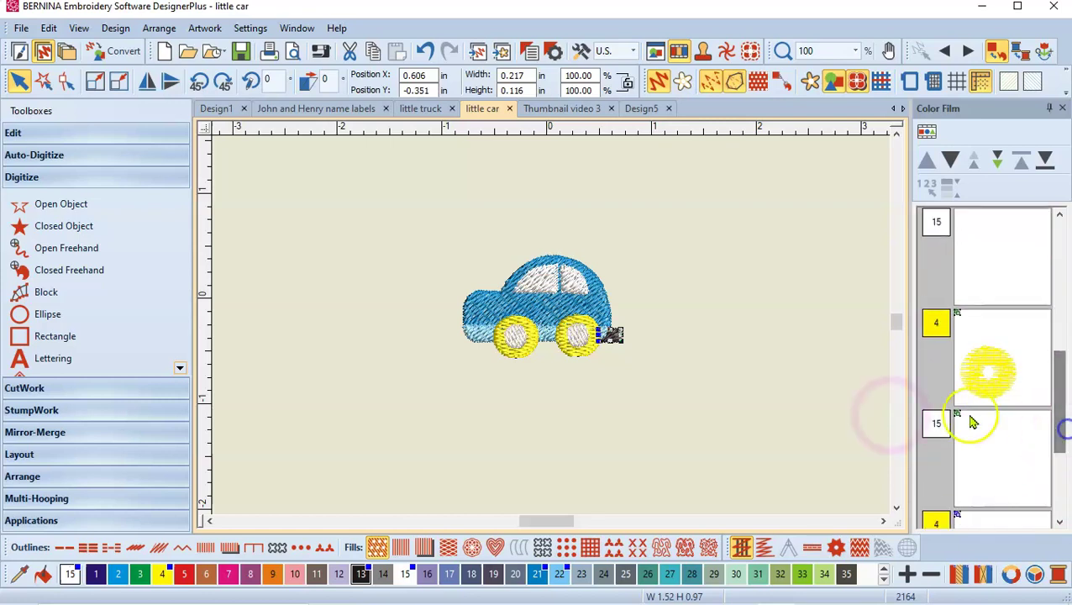
Step: Optimize the car design's color changes, check the regrouped color blocks, and deselect the car
{"action": "left_click", "coordinate": [117, 32]}
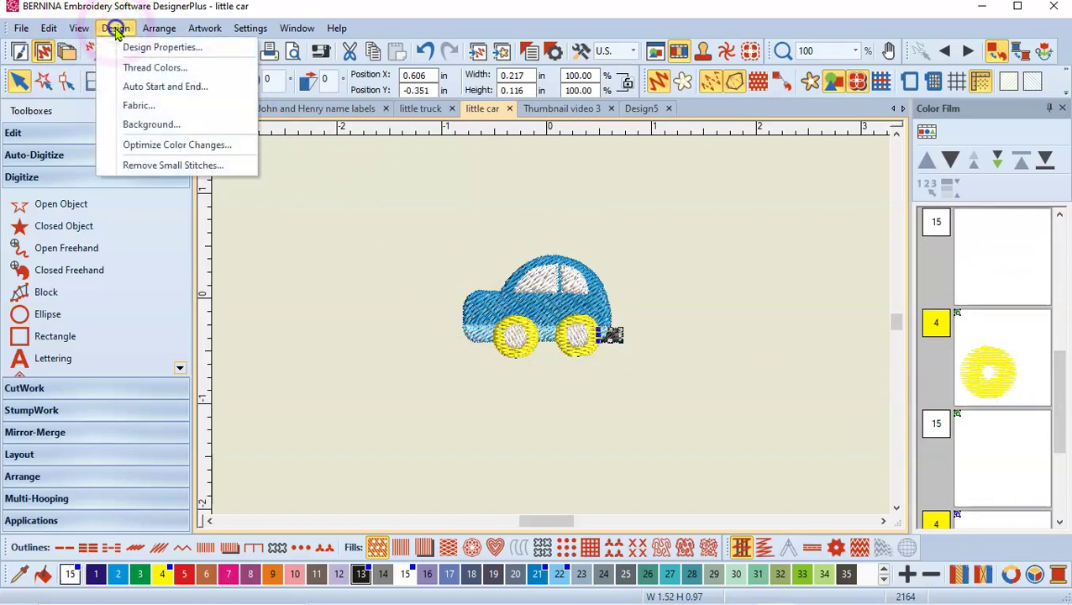
{"action": "left_click", "coordinate": [115, 32]}
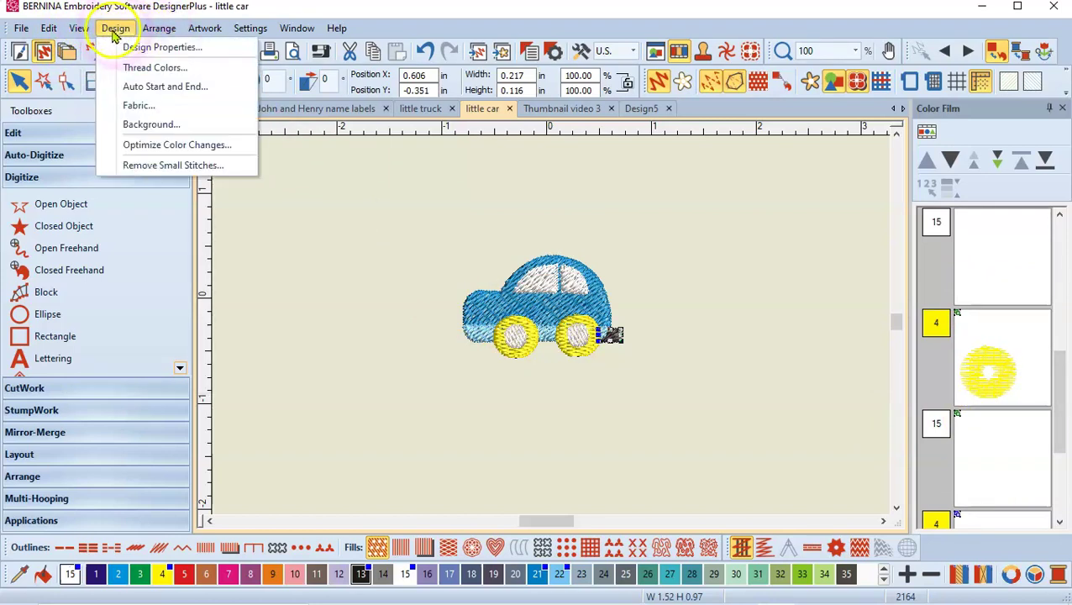
{"action": "left_click", "coordinate": [179, 147]}
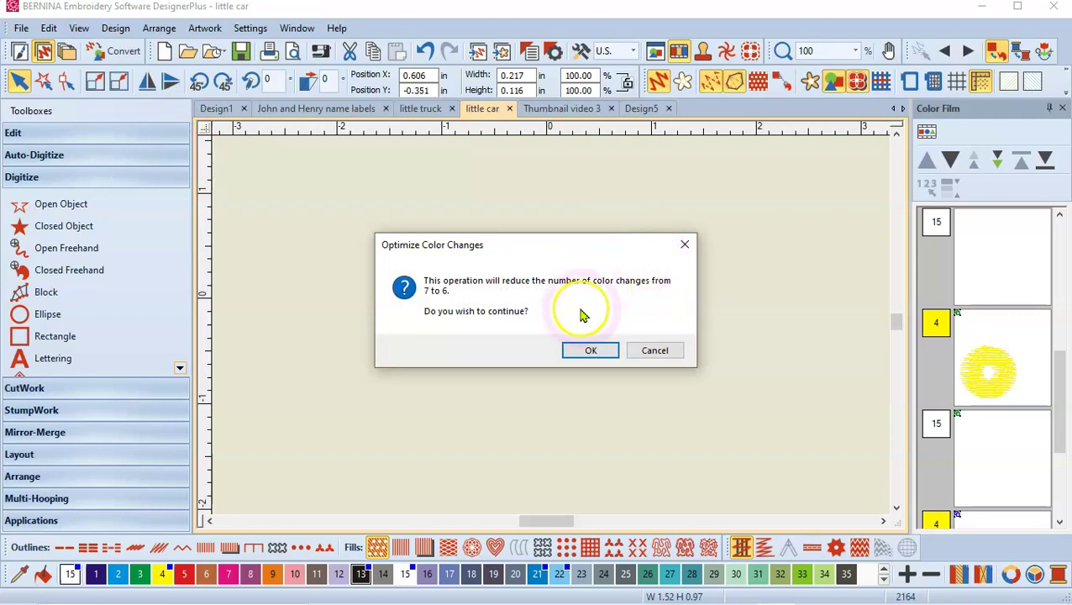
{"action": "left_click", "coordinate": [593, 350]}
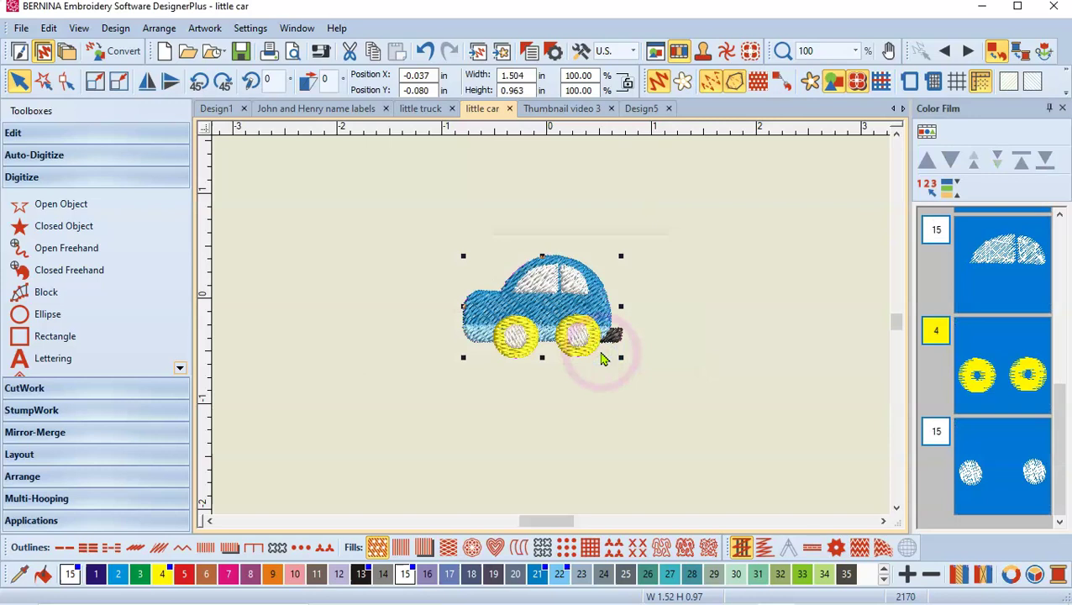
{"action": "left_click_drag", "start_coordinate": [1061, 401], "coordinate": [1061, 273]}
{"action": "left_click", "coordinate": [822, 326]}
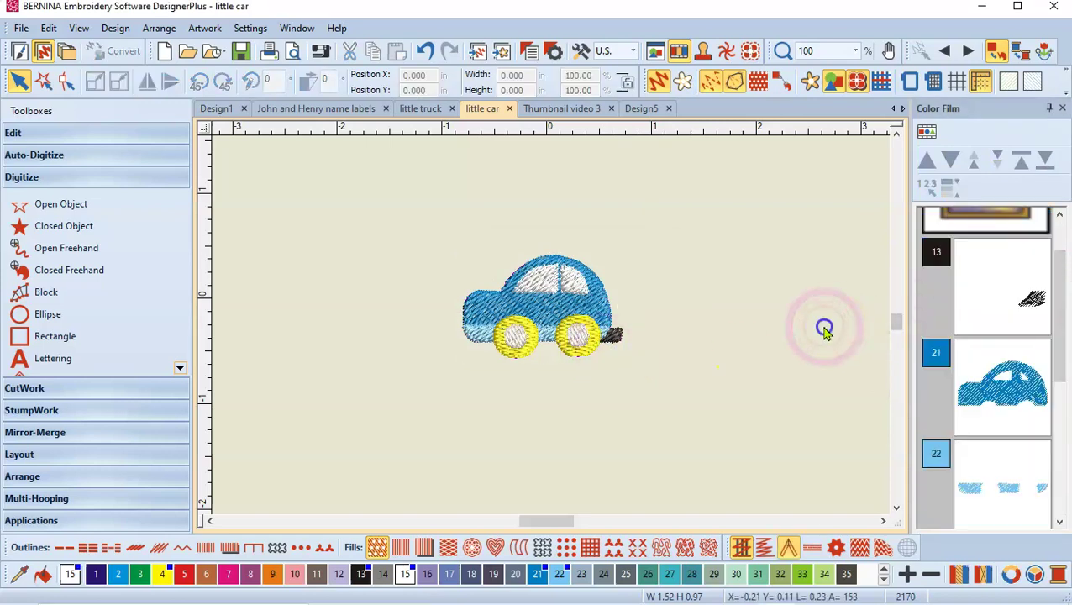
Step: Move the car's white windows, color 15, behind the yellow wheels in the stitching order, check the combined white block, and deselect it
{"action": "left_click_drag", "start_coordinate": [1061, 330], "coordinate": [1008, 392]}
{"action": "left_click", "coordinate": [1007, 391]}
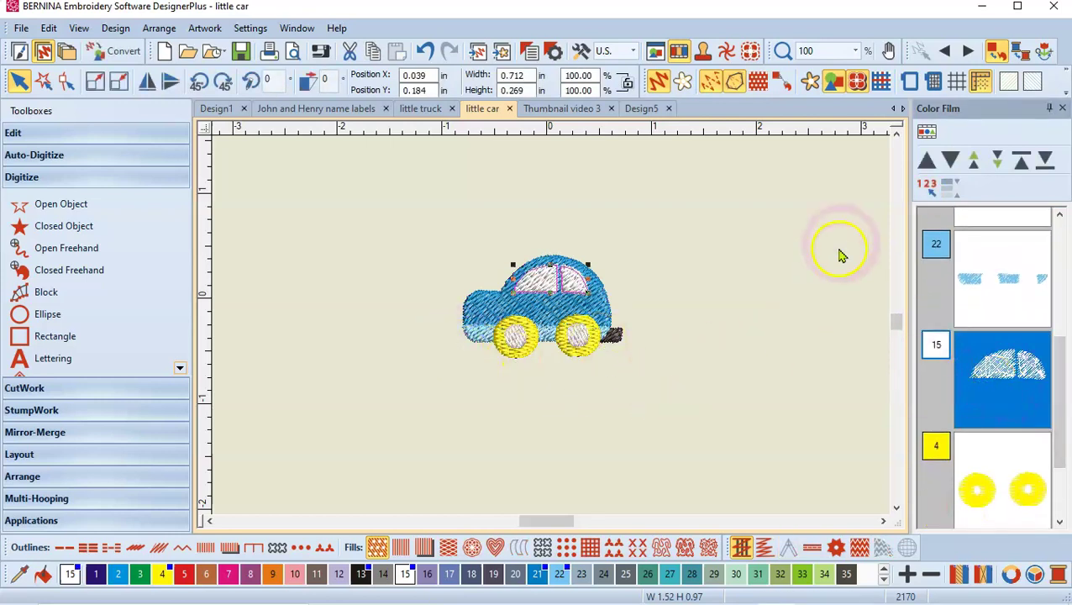
{"action": "left_click", "coordinate": [997, 162]}
{"action": "left_click", "coordinate": [980, 496]}
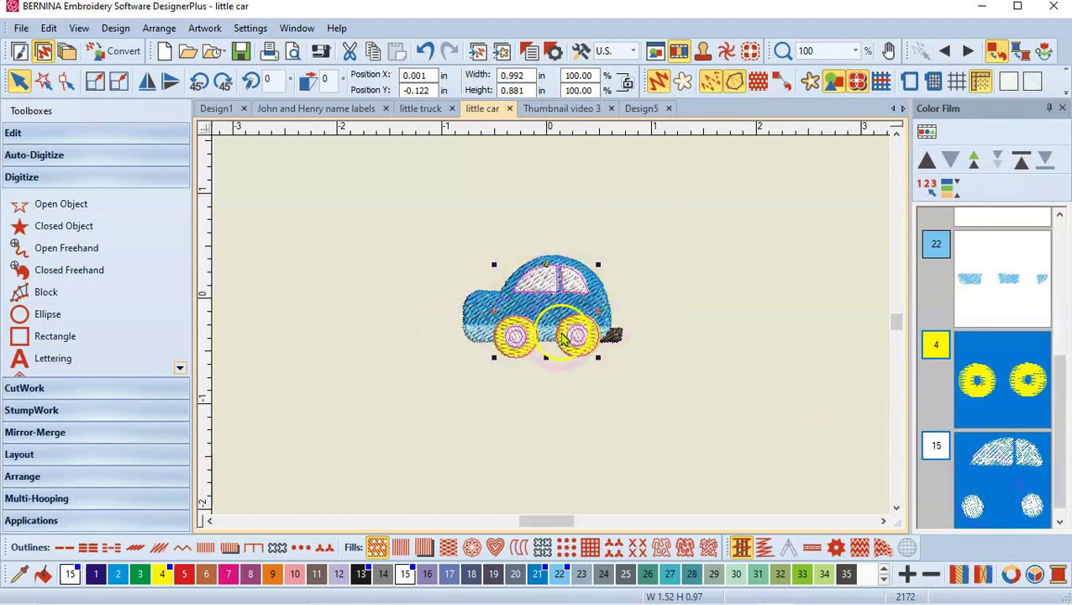
{"action": "left_click", "coordinate": [763, 400]}
Step: Go through the car's color blocks from black 13 to white 15 to examine the revised stitching order, and deselect
{"action": "left_click_drag", "start_coordinate": [1056, 473], "coordinate": [1060, 329]}
{"action": "left_click", "coordinate": [1021, 371]}
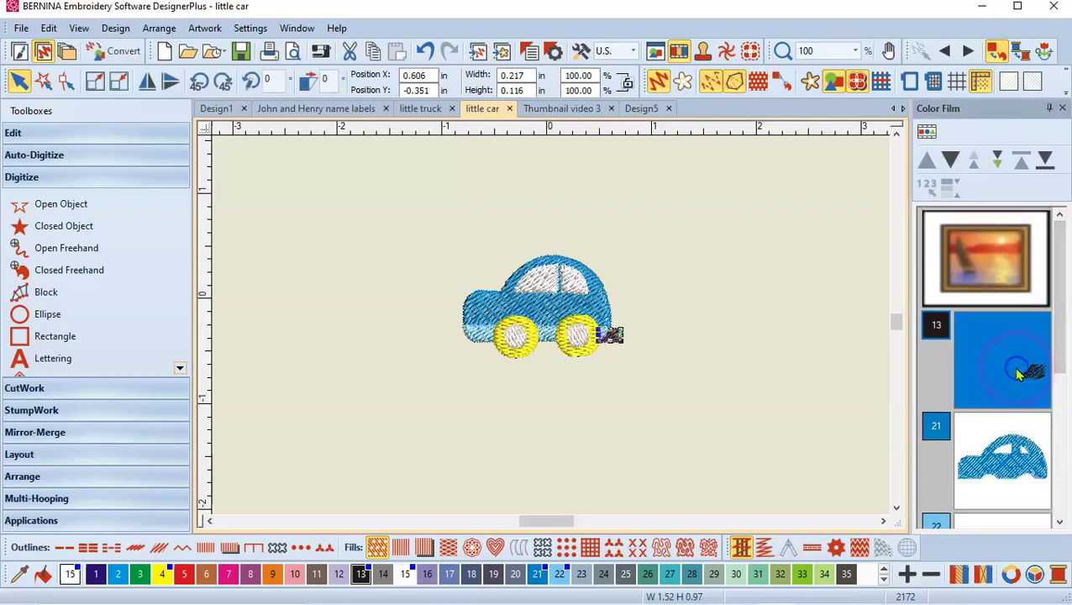
{"action": "left_click", "coordinate": [1015, 472]}
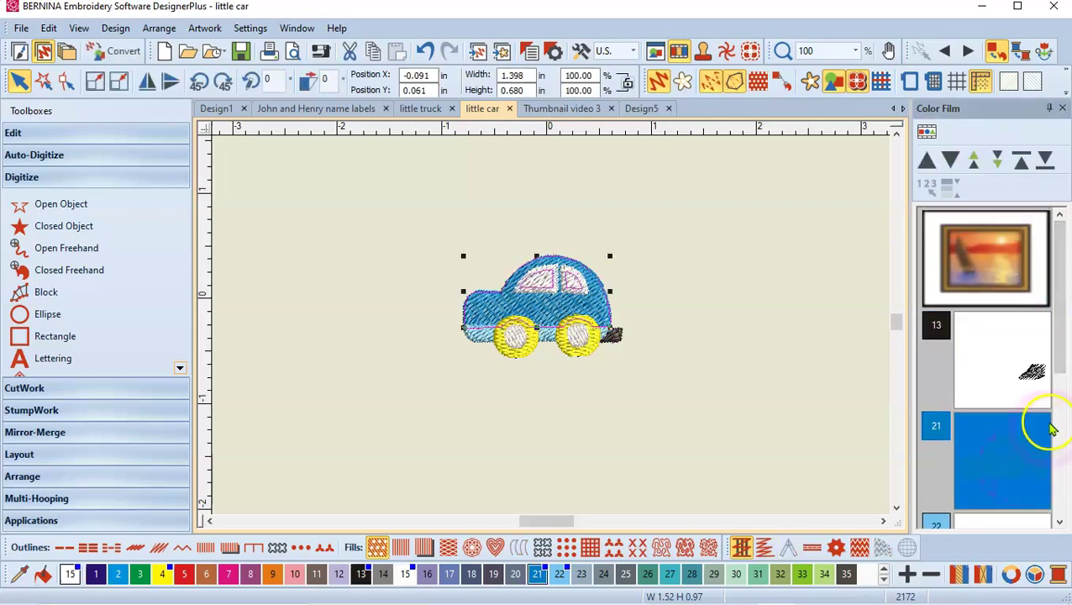
{"action": "scroll", "coordinate": [1063, 359], "scroll_direction": "down", "scroll_amount": 1}
{"action": "left_click", "coordinate": [989, 487]}
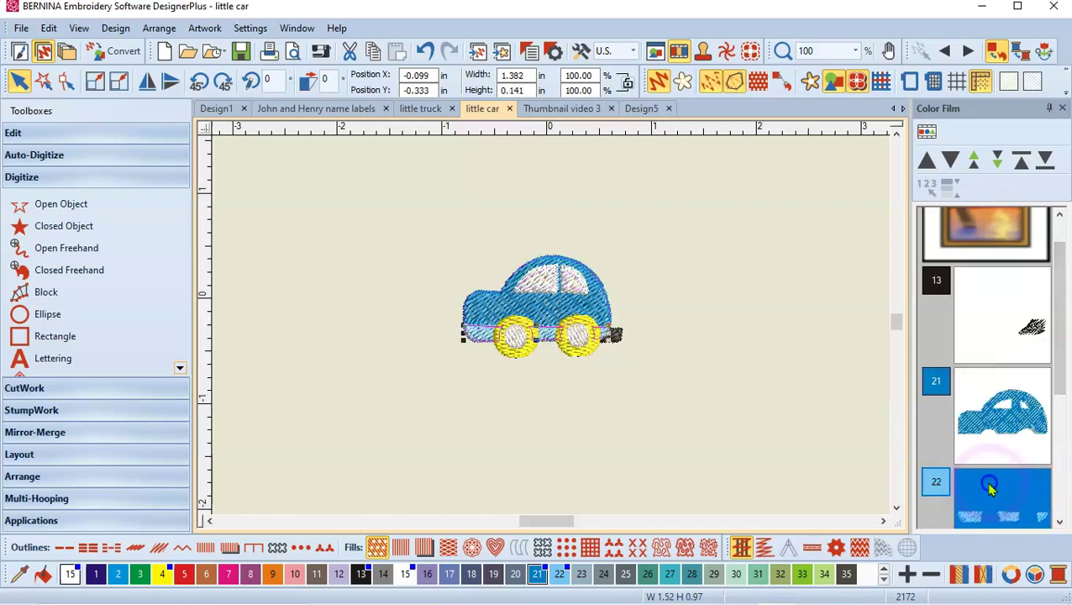
{"action": "left_click_drag", "start_coordinate": [1055, 334], "coordinate": [1058, 474]}
{"action": "left_click", "coordinate": [993, 435]}
{"action": "left_click", "coordinate": [996, 481]}
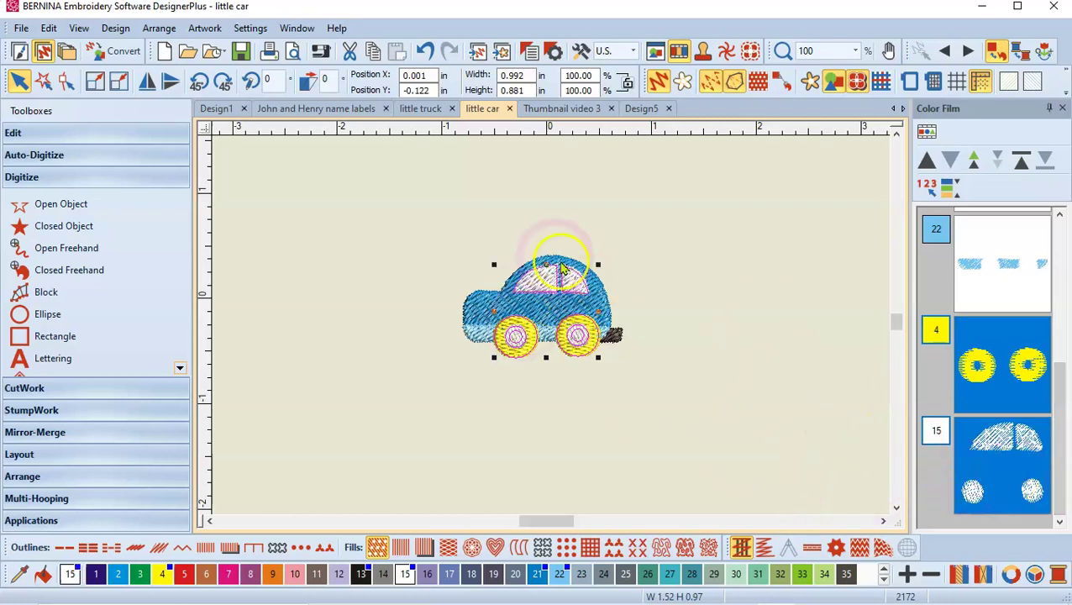
{"action": "left_click", "coordinate": [408, 215]}
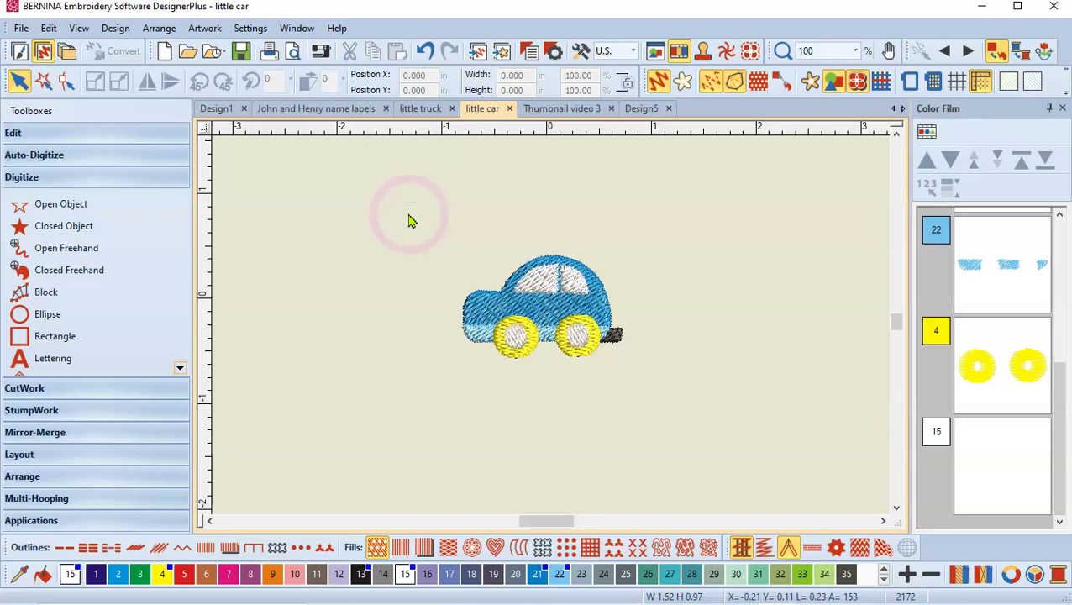
Step: Group the entire car, mirror it horizontally, and deselect it
{"action": "left_click_drag", "start_coordinate": [430, 221], "coordinate": [666, 388]}
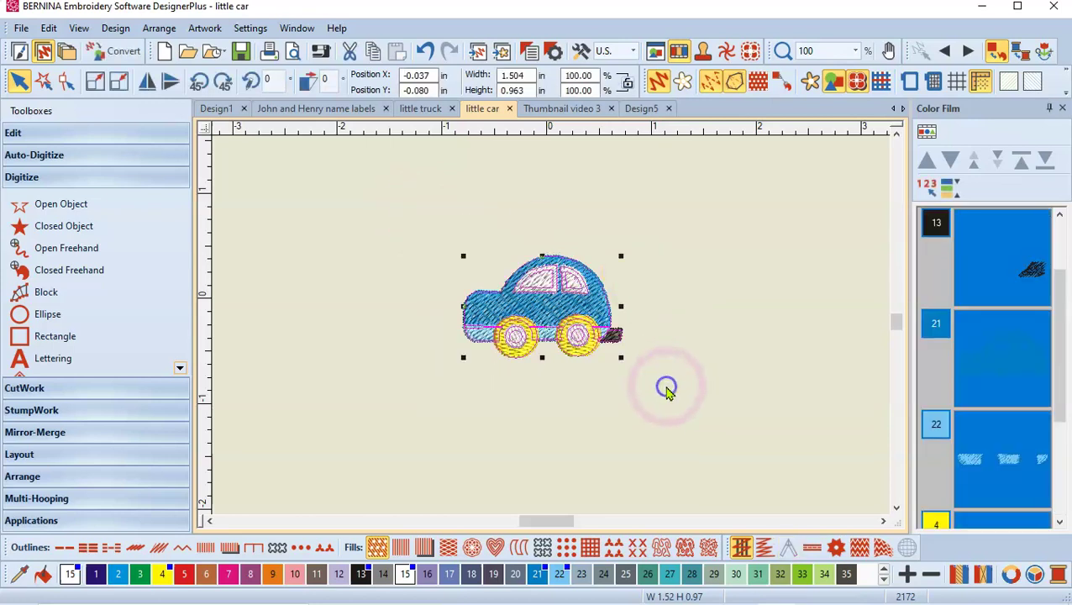
{"action": "right_click", "coordinate": [570, 309]}
{"action": "left_click", "coordinate": [622, 31]}
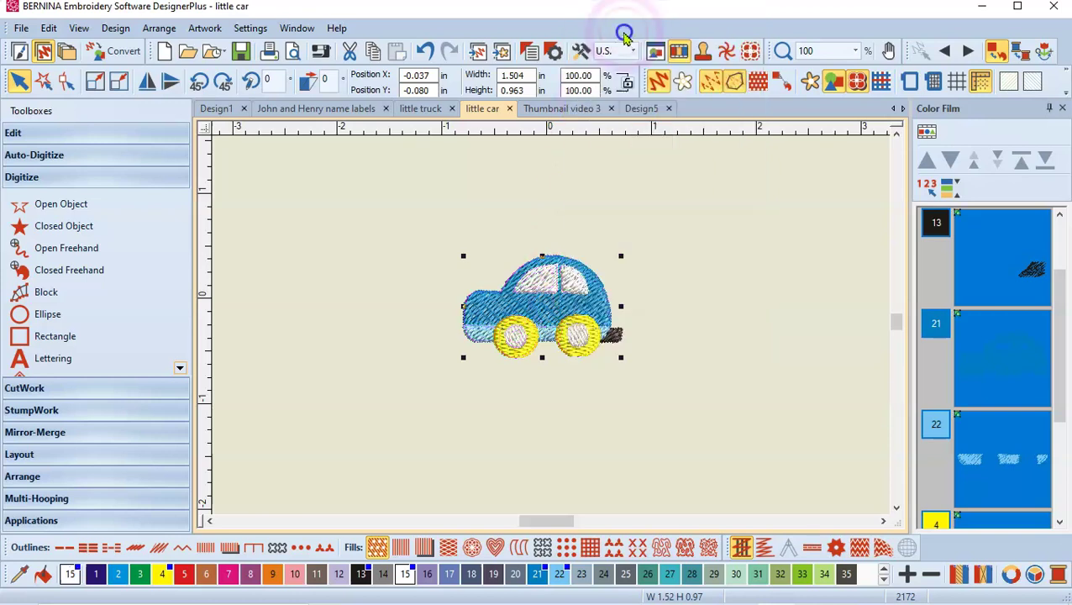
{"action": "left_click", "coordinate": [147, 83]}
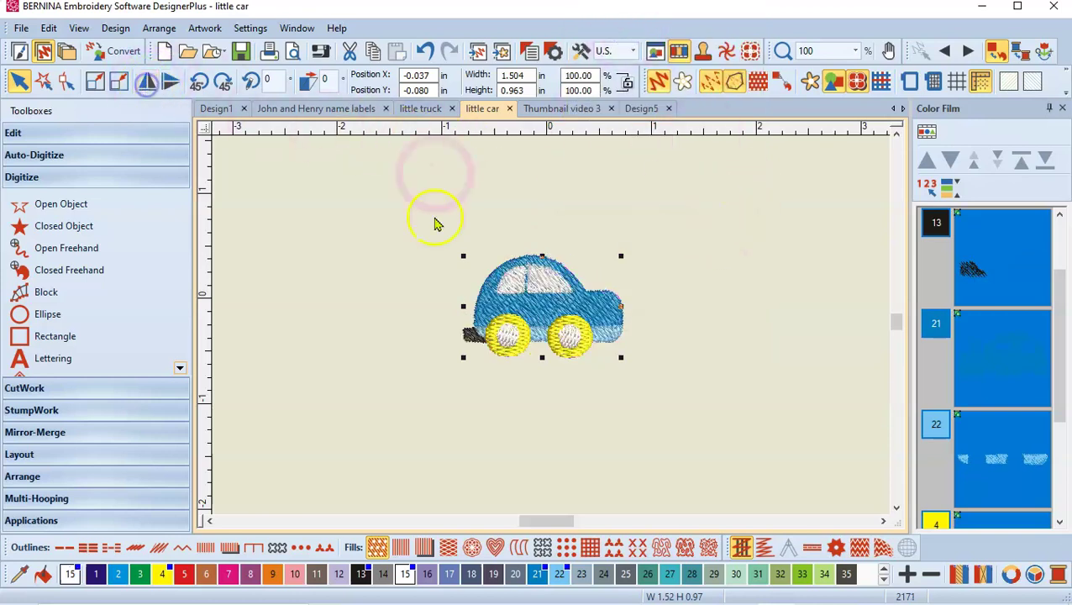
{"action": "left_click", "coordinate": [753, 376]}
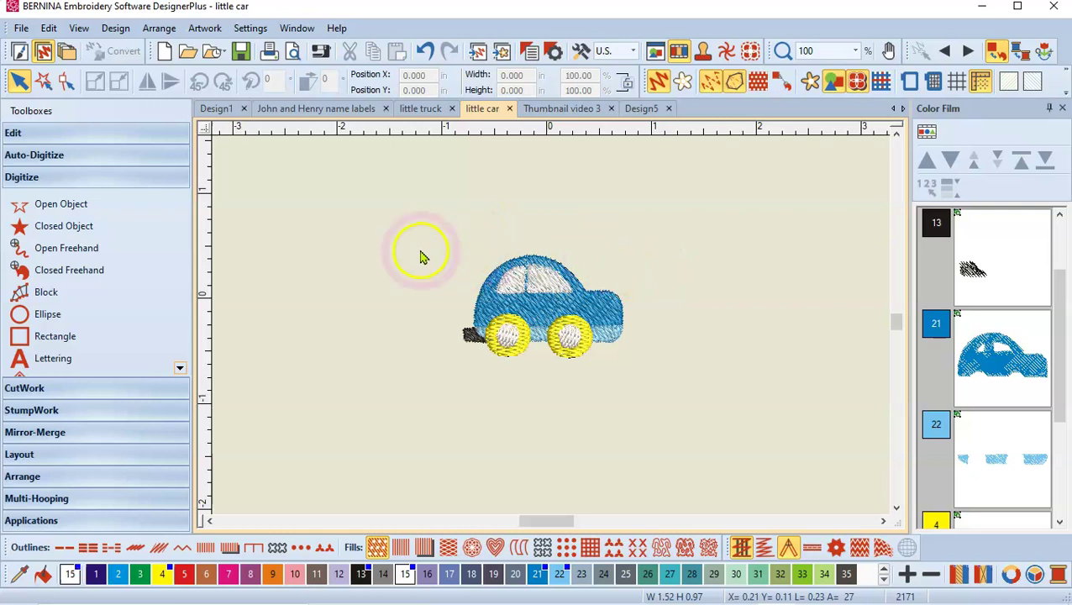
Step: Copy the mirrored car into Design5 and place it inside the right end of the rectangle, at about X 2.80, Y -0.01 in
{"action": "left_click_drag", "start_coordinate": [433, 241], "coordinate": [669, 385]}
{"action": "left_click", "coordinate": [375, 57]}
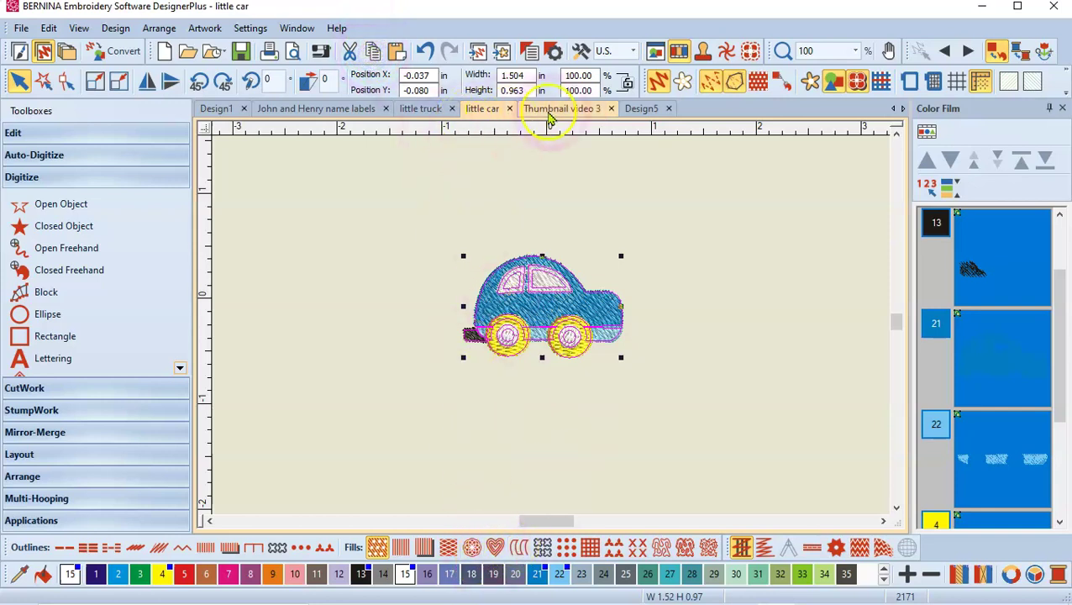
{"action": "left_click", "coordinate": [642, 108]}
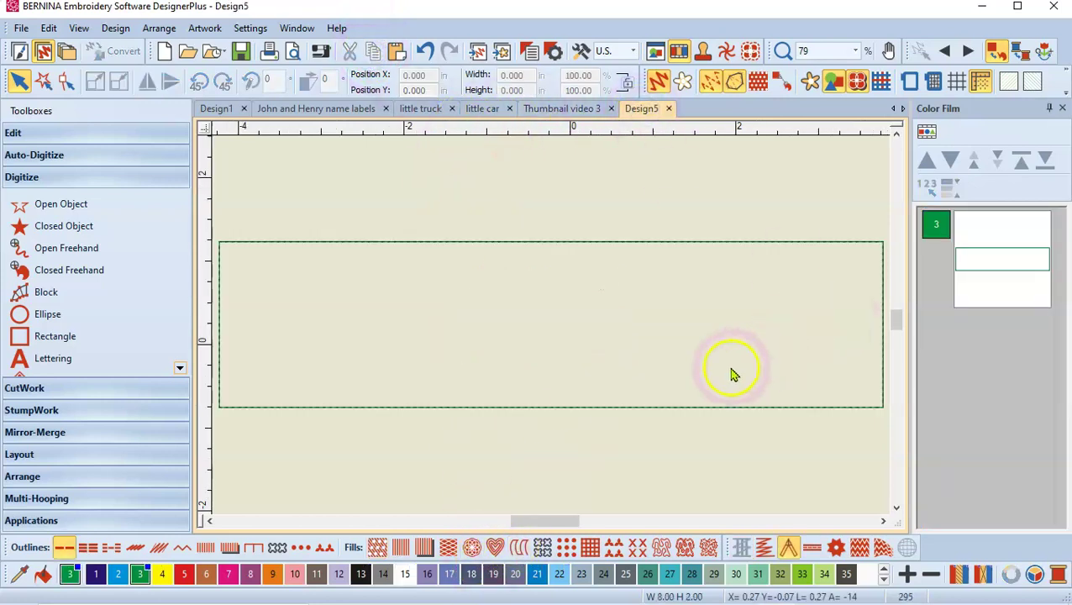
{"action": "key", "text": "ctrl+v"}
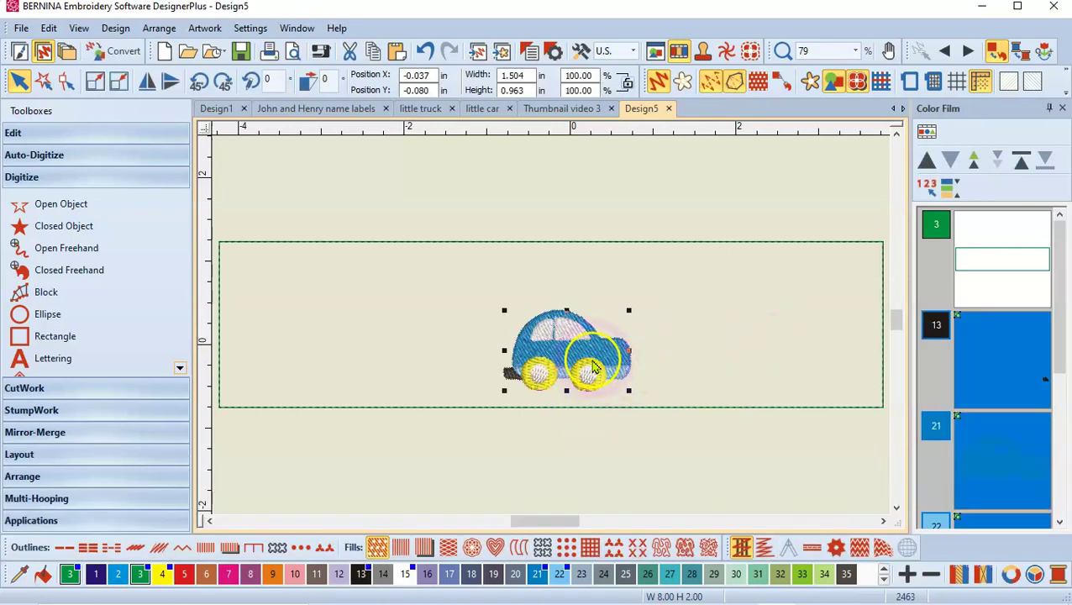
{"action": "left_click_drag", "start_coordinate": [586, 360], "coordinate": [821, 354]}
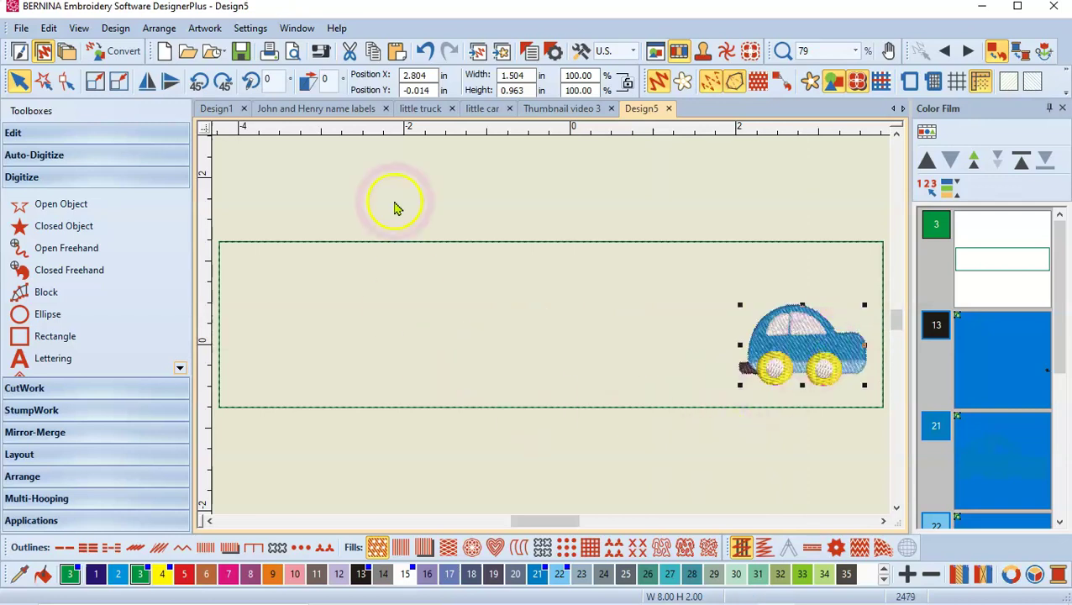
Step: In the little truck design, move the dark chassis and exhaust block, color 19, ahead of the orange cab, color 9
{"action": "left_click", "coordinate": [420, 110]}
{"action": "left_click_drag", "start_coordinate": [1058, 252], "coordinate": [1055, 299]}
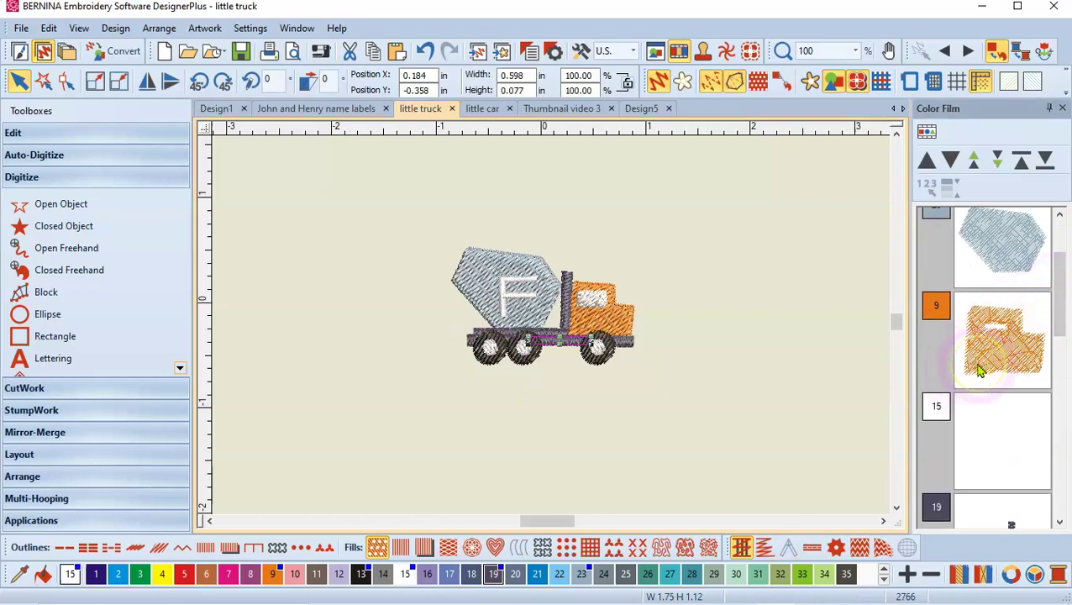
{"action": "left_click_drag", "start_coordinate": [1056, 292], "coordinate": [1059, 313]}
{"action": "left_click", "coordinate": [1000, 378]}
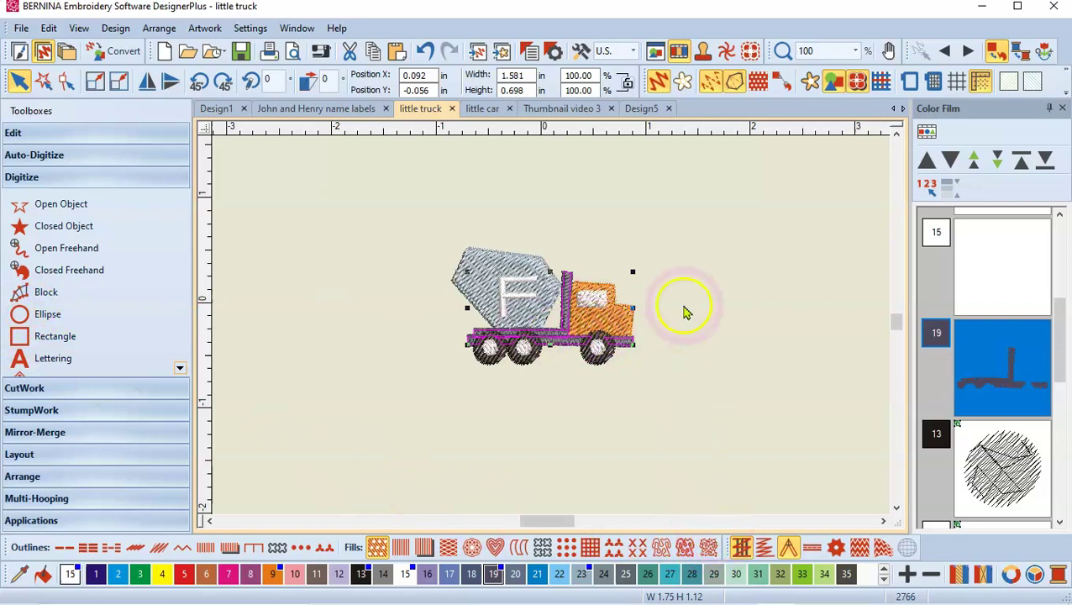
{"action": "left_click", "coordinate": [1060, 215]}
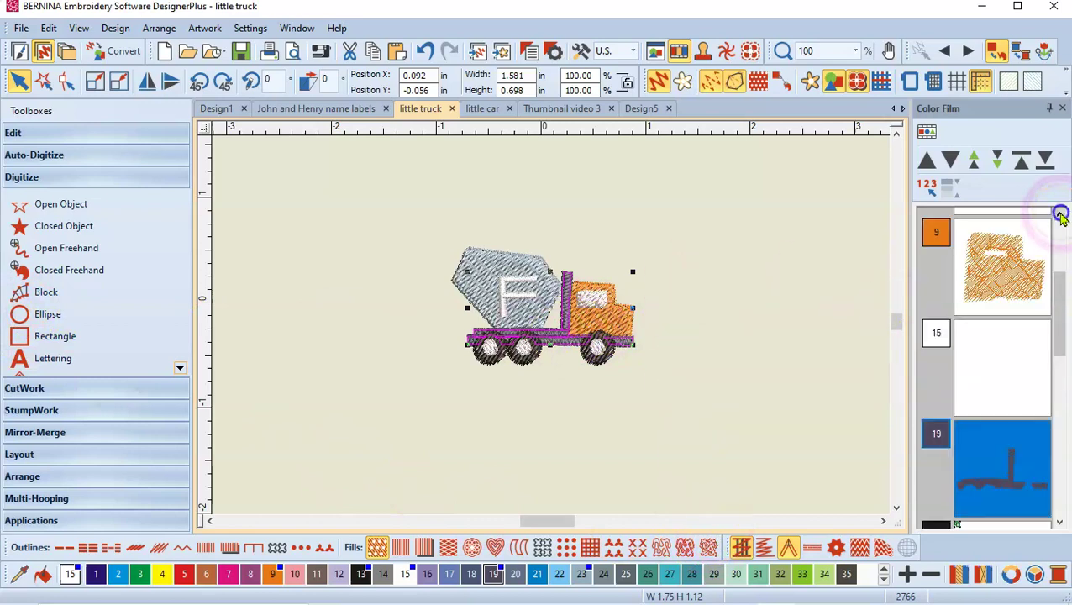
{"action": "left_click", "coordinate": [1061, 215]}
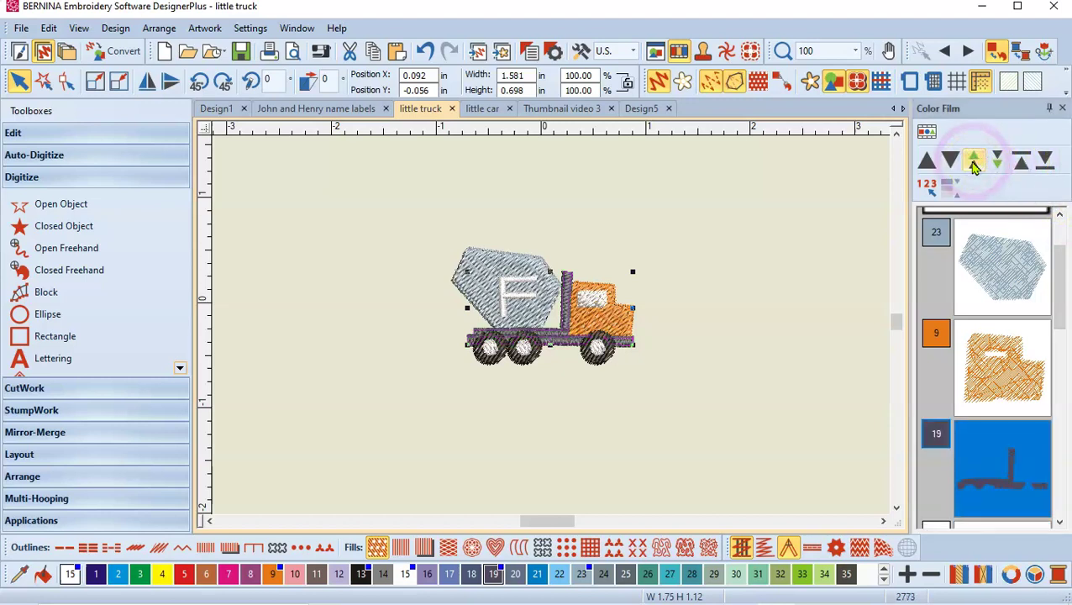
{"action": "left_click", "coordinate": [974, 164]}
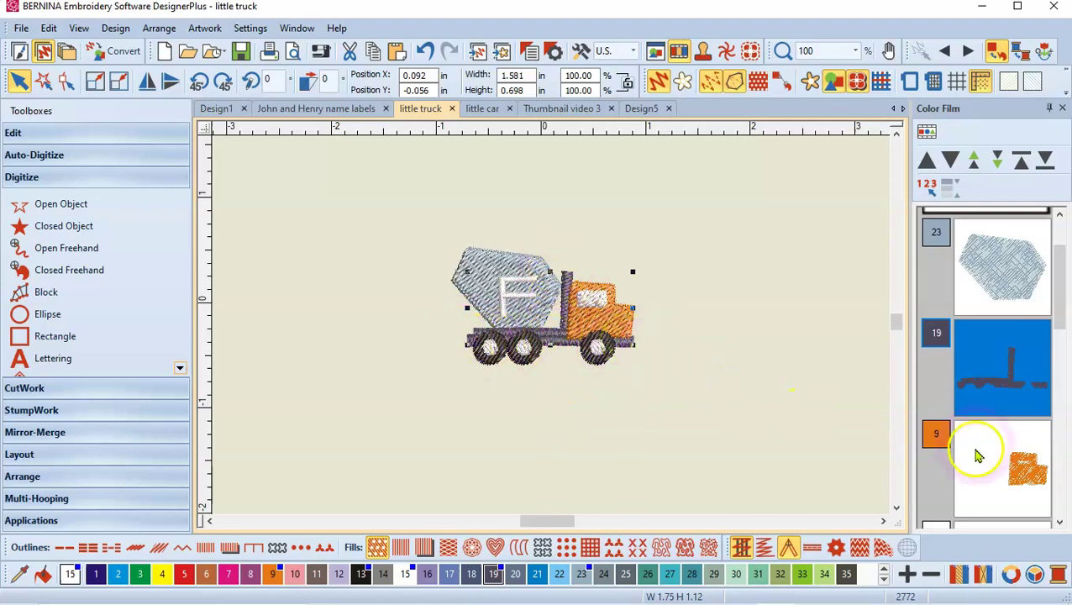
Step: Move the truck's white cab window, color 15, one color later so it stitches after the first black wheel, and check the blocks
{"action": "left_click", "coordinate": [990, 480]}
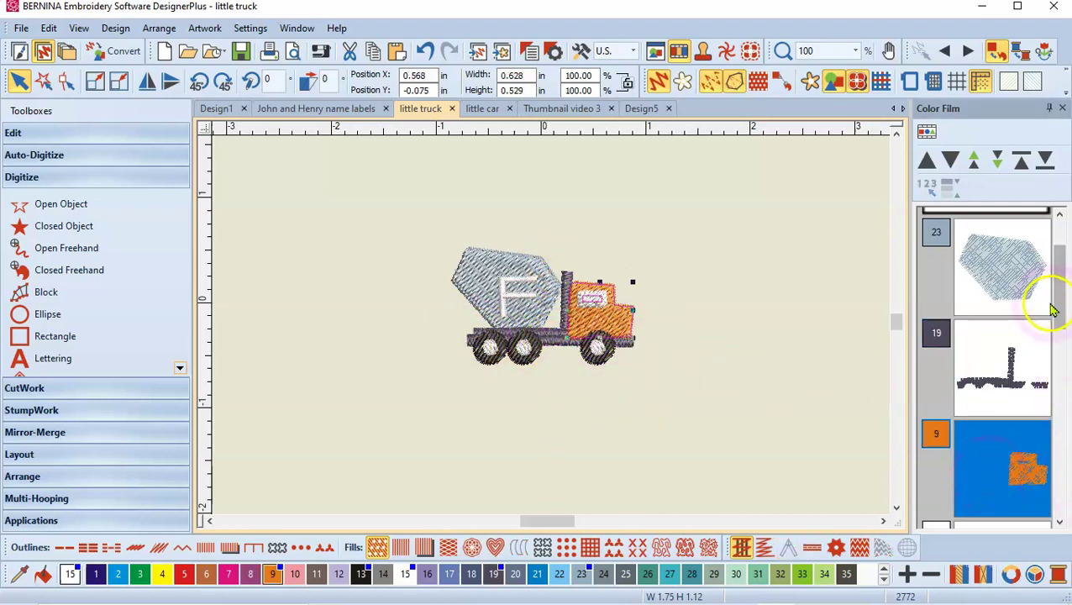
{"action": "left_click_drag", "start_coordinate": [1062, 305], "coordinate": [990, 364]}
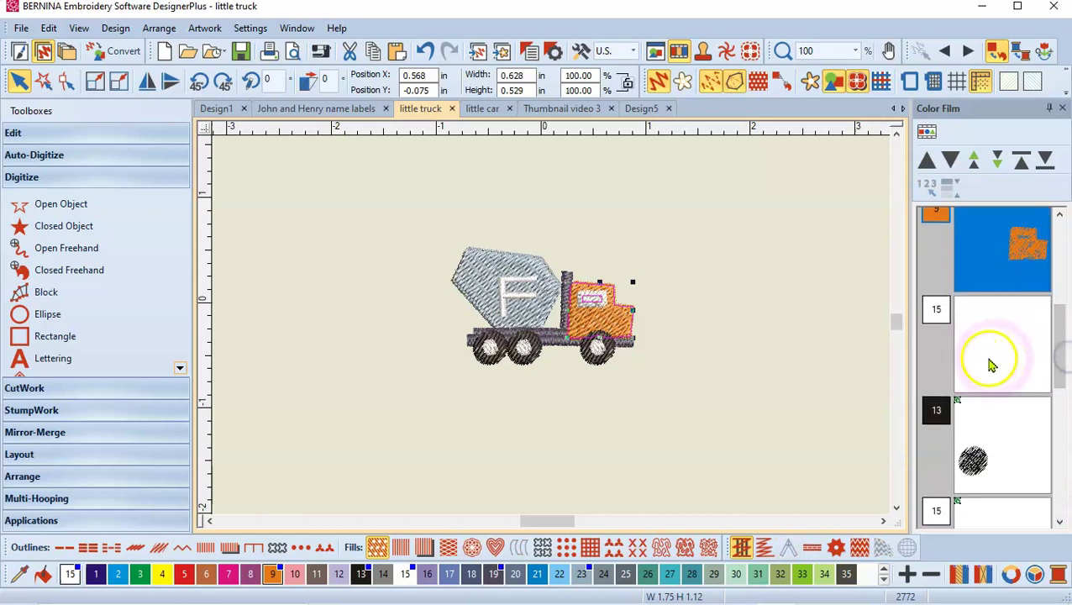
{"action": "left_click", "coordinate": [998, 364]}
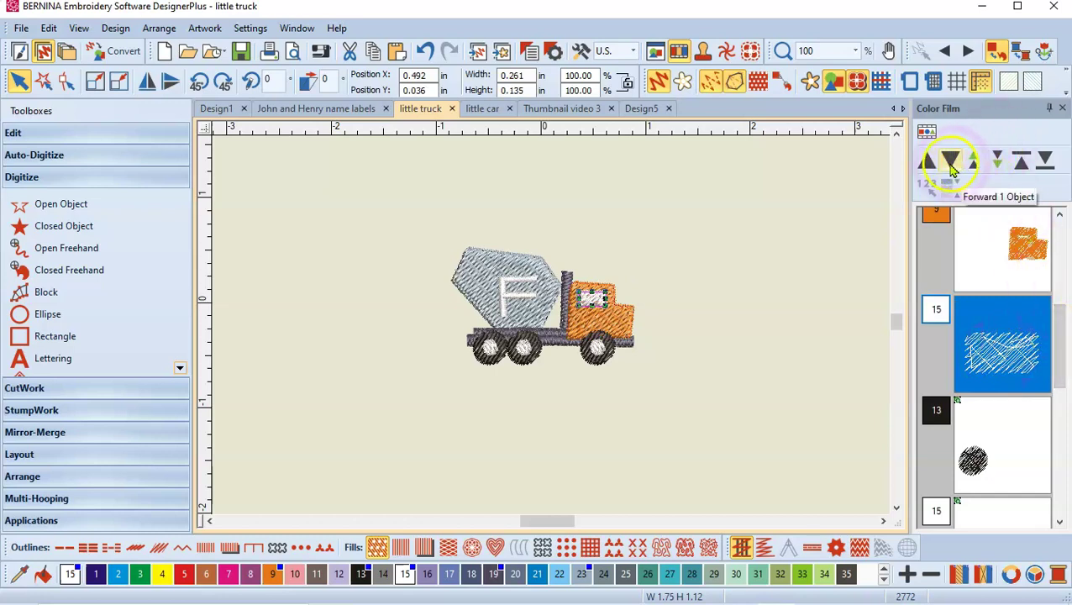
{"action": "left_click", "coordinate": [999, 163]}
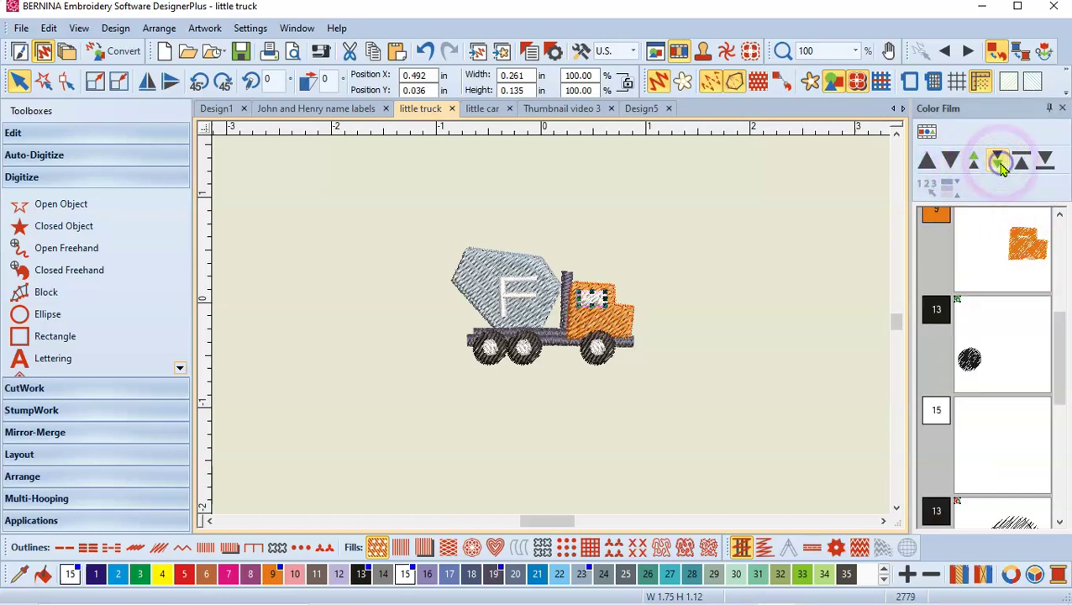
{"action": "left_click", "coordinate": [985, 455], "text": "shift"}
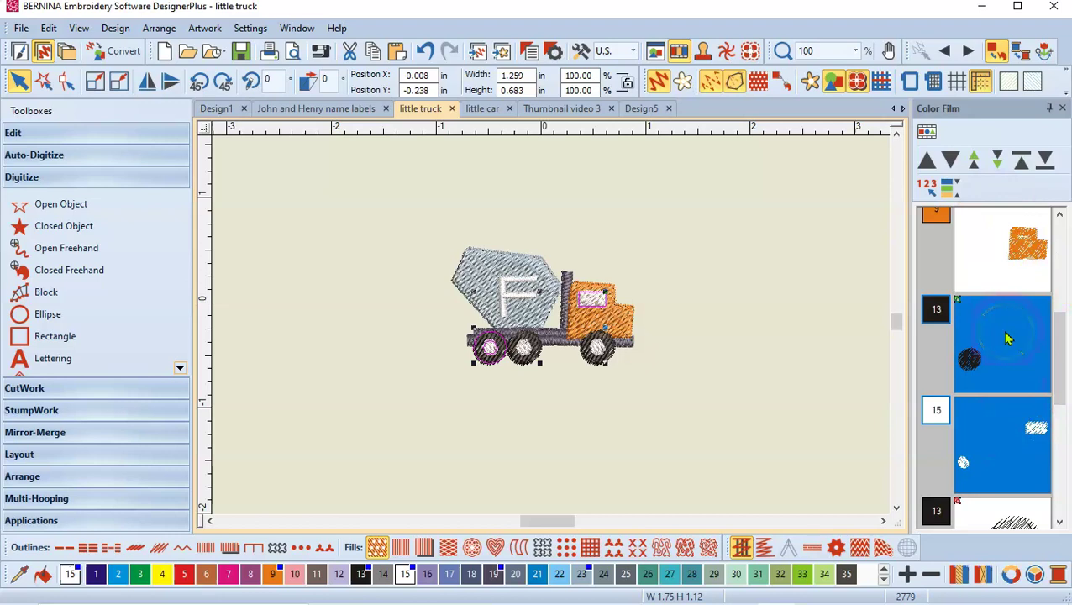
{"action": "left_click", "coordinate": [832, 395]}
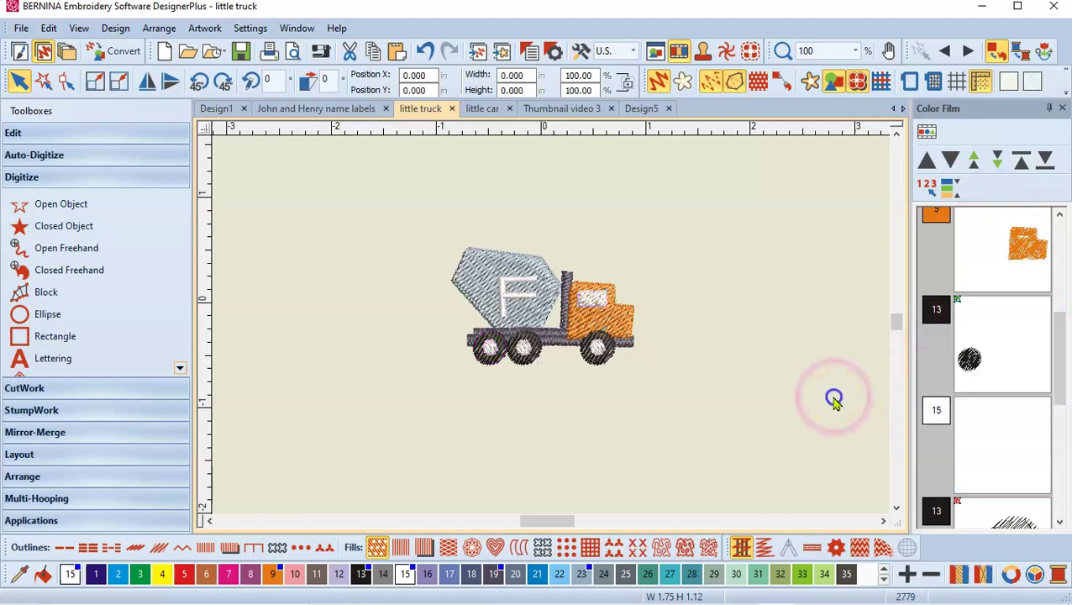
Step: Move the truck's white block, color 15, later past the remaining black wheels so all the white stitches last
{"action": "left_click", "coordinate": [991, 452]}
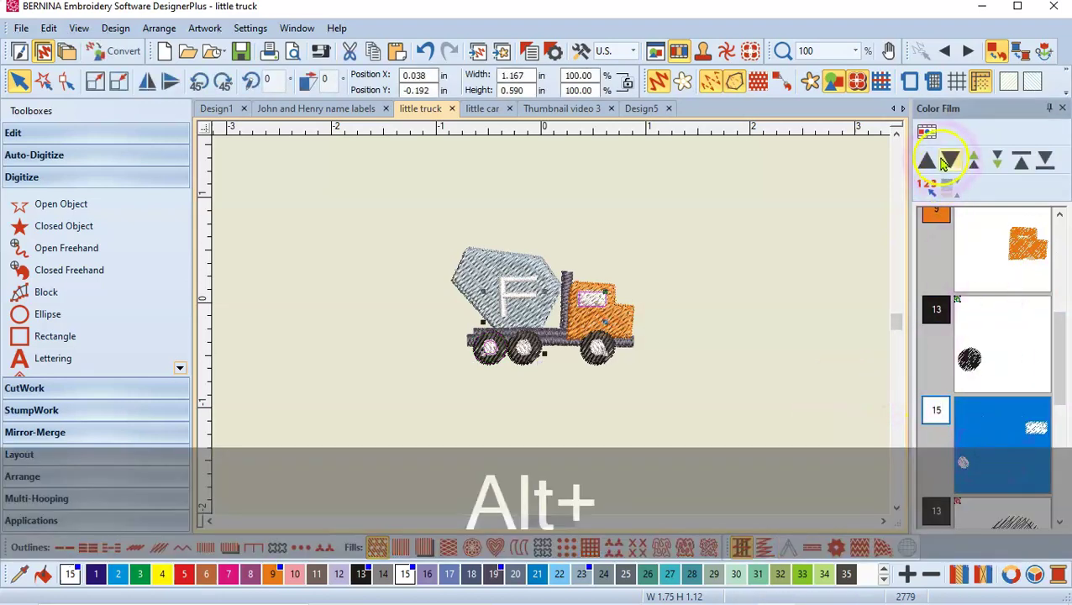
{"action": "left_click", "coordinate": [997, 161]}
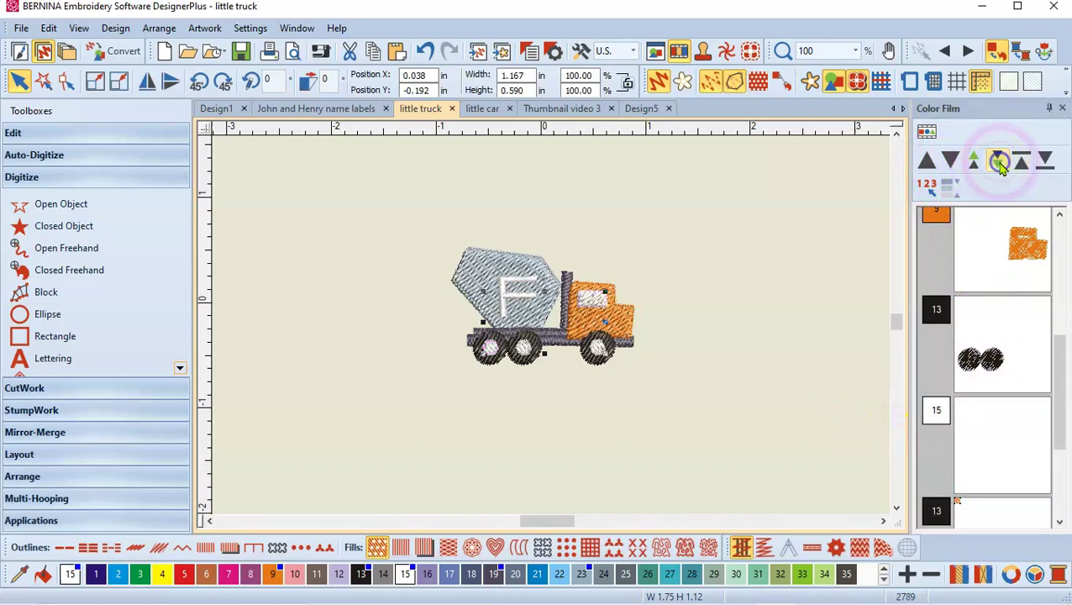
{"action": "left_click", "coordinate": [1002, 455]}
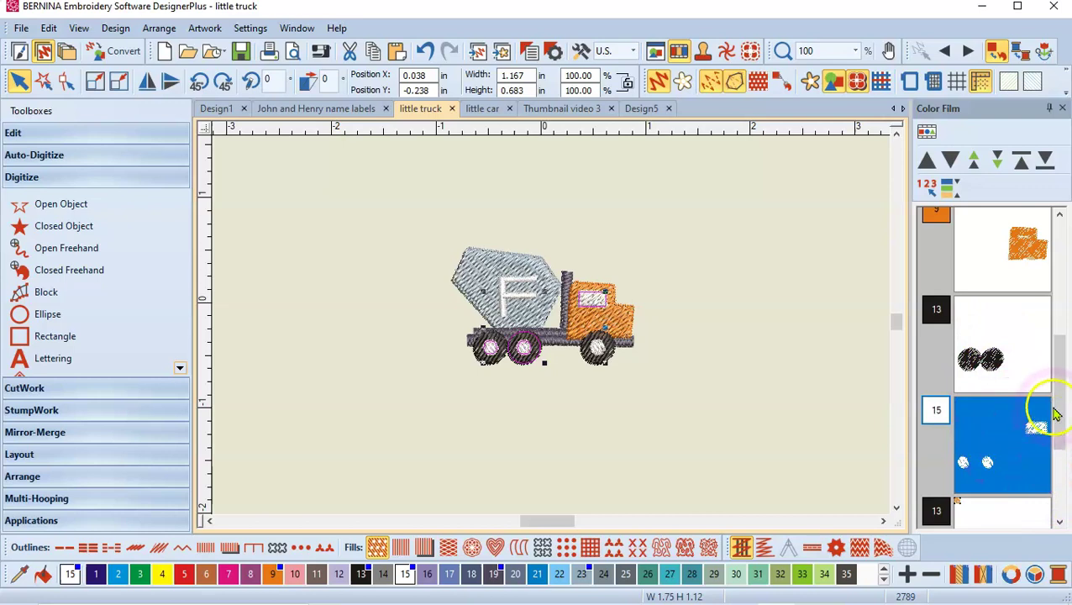
{"action": "left_click_drag", "start_coordinate": [1056, 414], "coordinate": [1063, 469]}
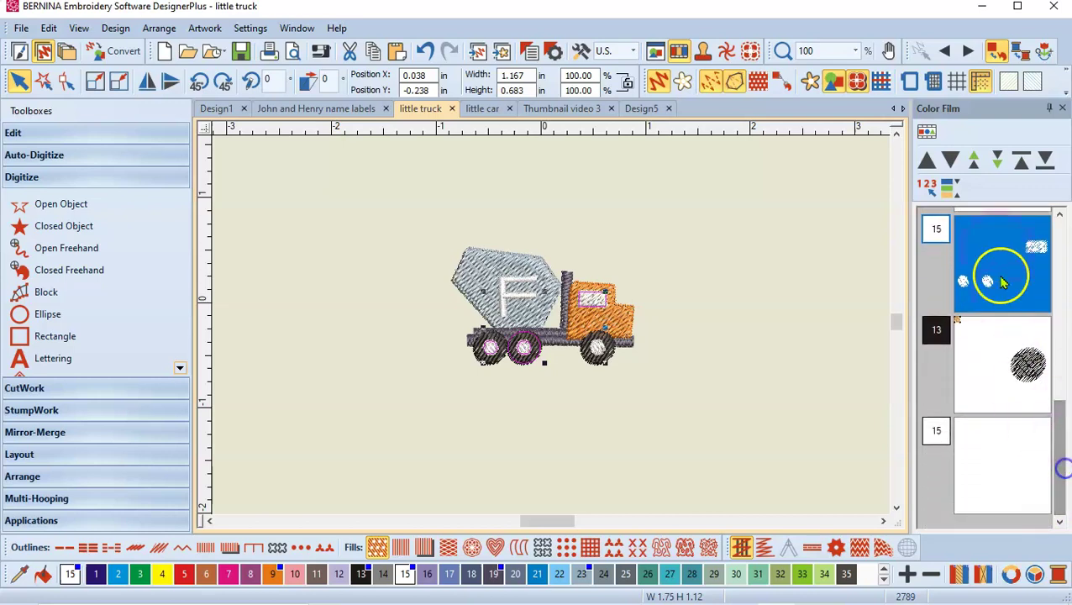
{"action": "left_click", "coordinate": [997, 163]}
{"action": "left_click", "coordinate": [1013, 478]}
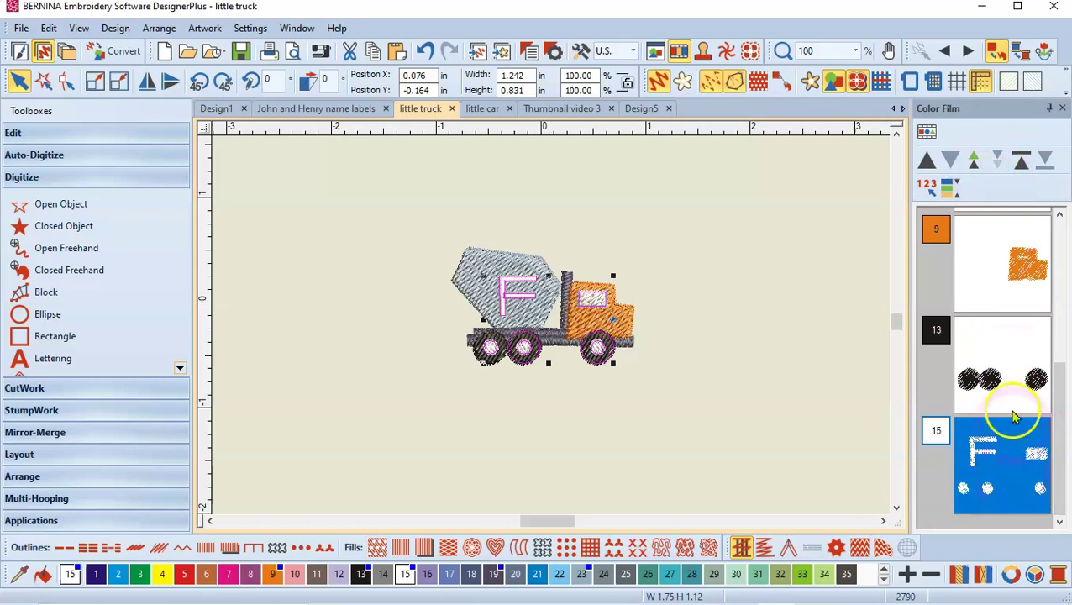
Step: Go through the truck's color blocks 23, 19, 9, 13 and 15 to examine the reordered stitching sequence
{"action": "left_click_drag", "start_coordinate": [1057, 407], "coordinate": [1061, 292]}
{"action": "left_click", "coordinate": [1000, 306]}
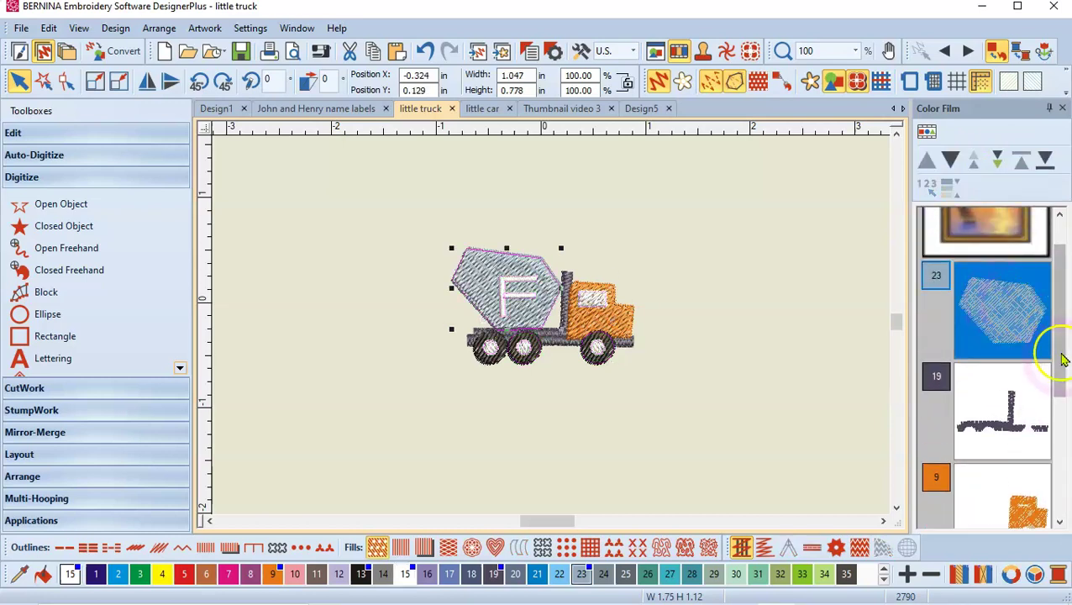
{"action": "left_click", "coordinate": [988, 425]}
{"action": "left_click", "coordinate": [996, 508]}
{"action": "left_click_drag", "start_coordinate": [1061, 383], "coordinate": [1067, 487]}
{"action": "left_click", "coordinate": [1005, 430]}
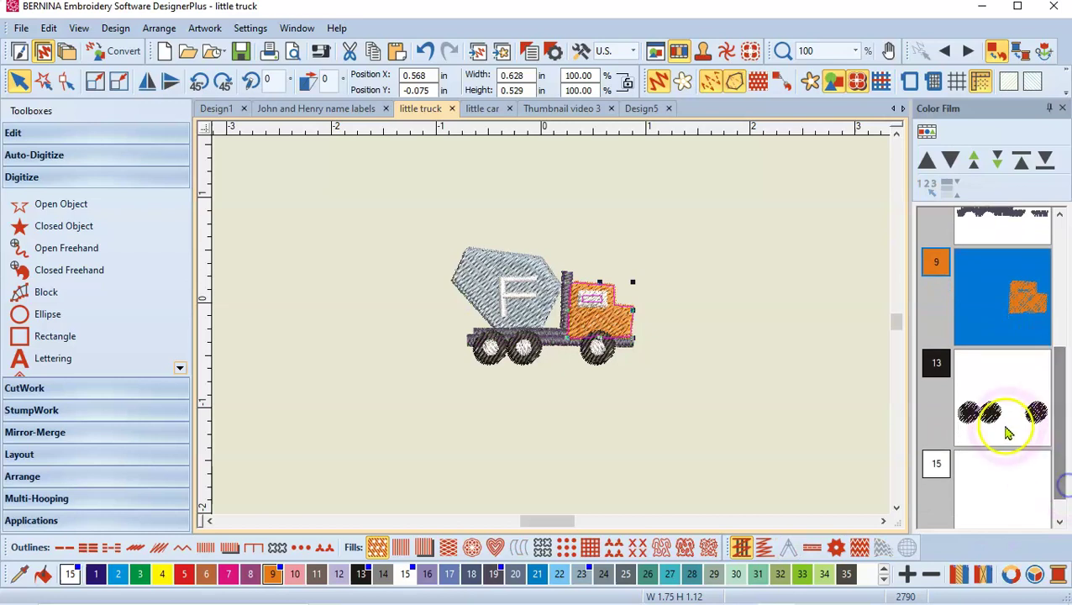
{"action": "left_click_drag", "start_coordinate": [1056, 382], "coordinate": [1061, 478]}
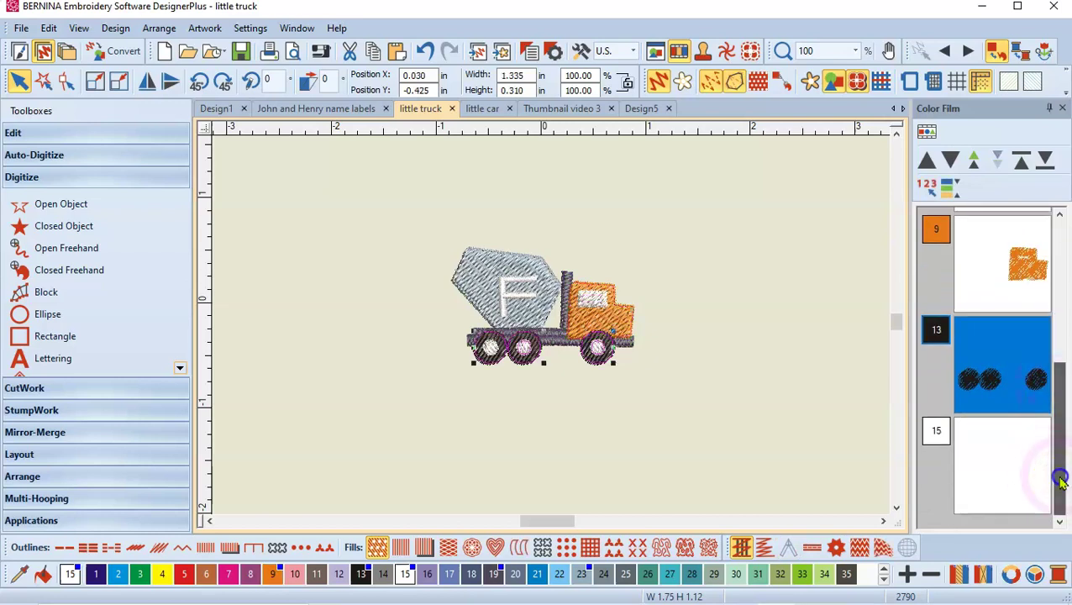
{"action": "left_click", "coordinate": [977, 485]}
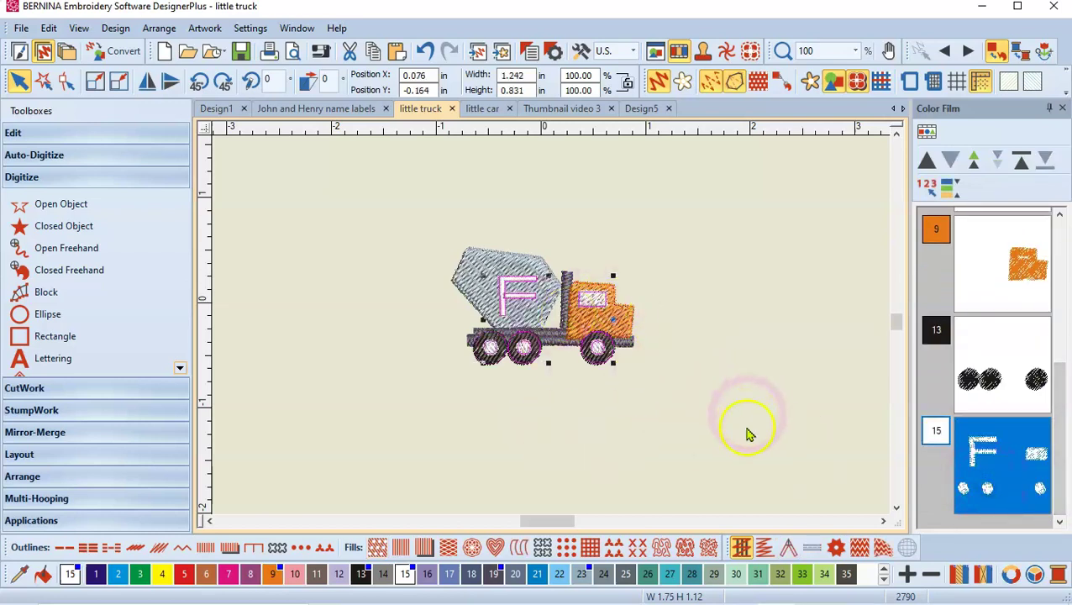
Step: Select all objects of the truck design and group them into one object
{"action": "left_click", "coordinate": [747, 435]}
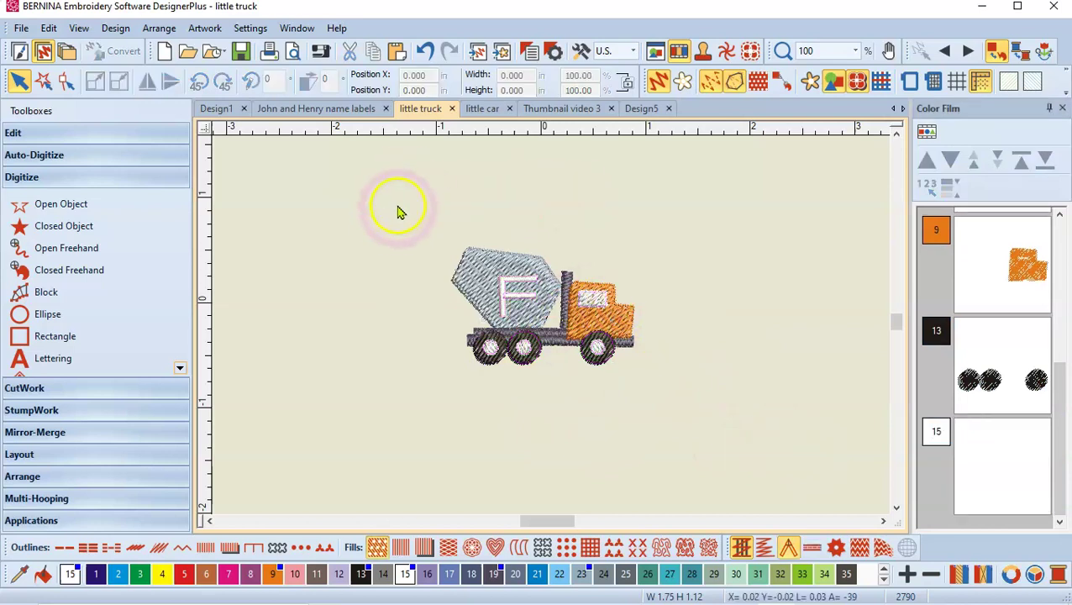
{"action": "left_click_drag", "start_coordinate": [412, 208], "coordinate": [715, 420]}
{"action": "right_click", "coordinate": [977, 328]}
{"action": "left_click", "coordinate": [918, 79]}
{"action": "left_click", "coordinate": [827, 472]}
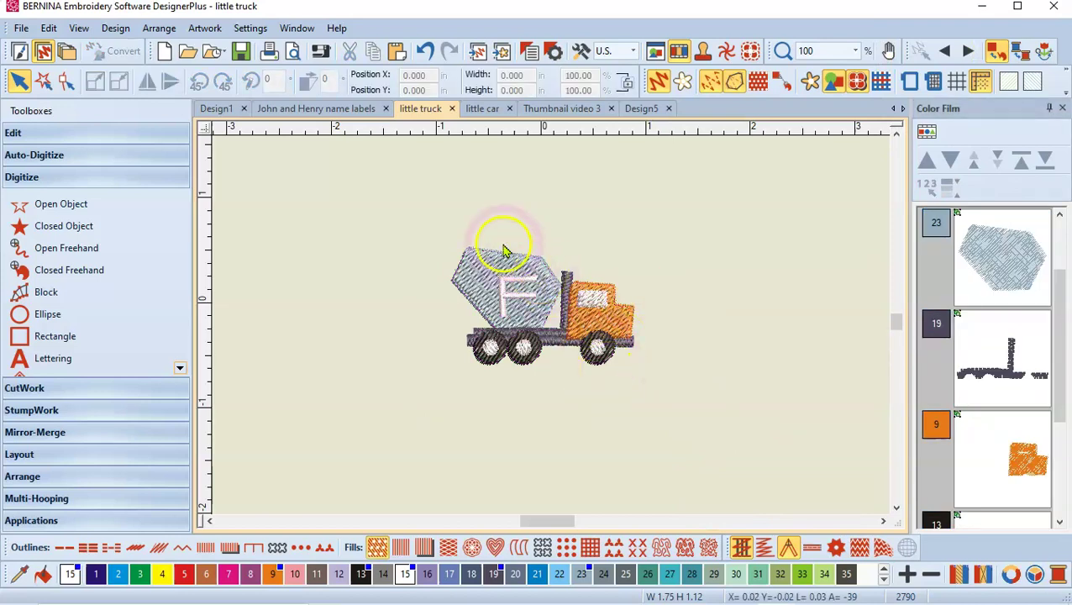
Step: Copy the grouped truck into Design5 and place it inside the outline opposite the car, at about X -3.22 in
{"action": "left_click_drag", "start_coordinate": [412, 228], "coordinate": [646, 395]}
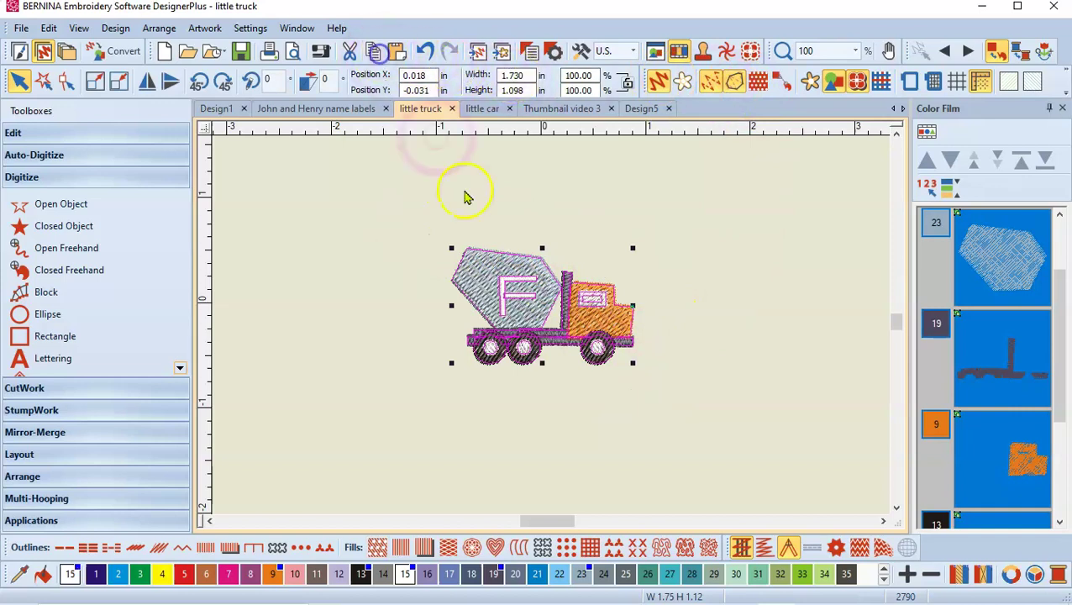
{"action": "left_click", "coordinate": [639, 109]}
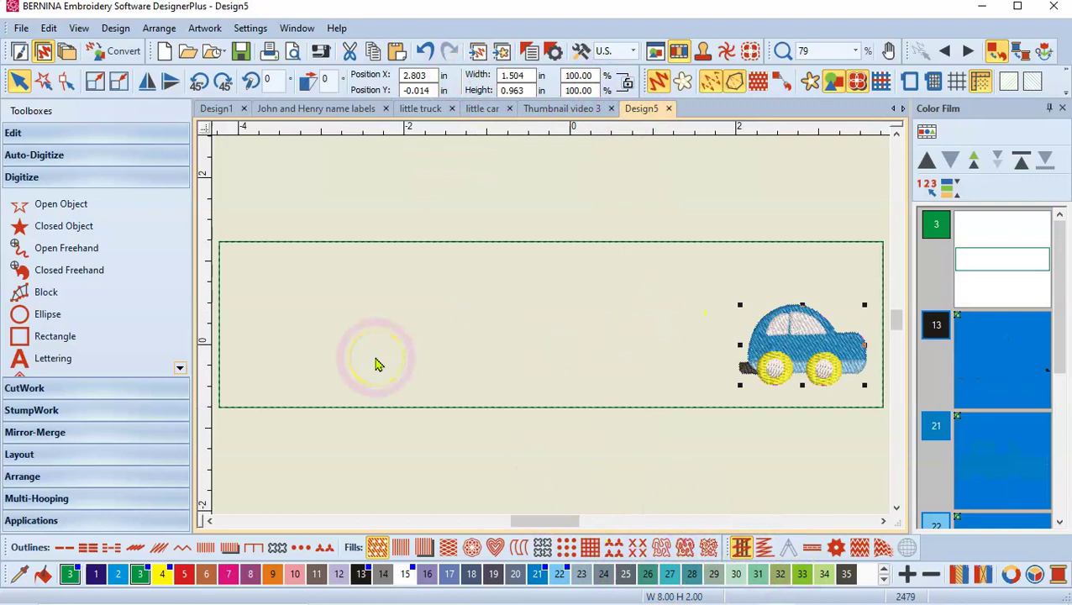
{"action": "key", "text": "ctrl+v"}
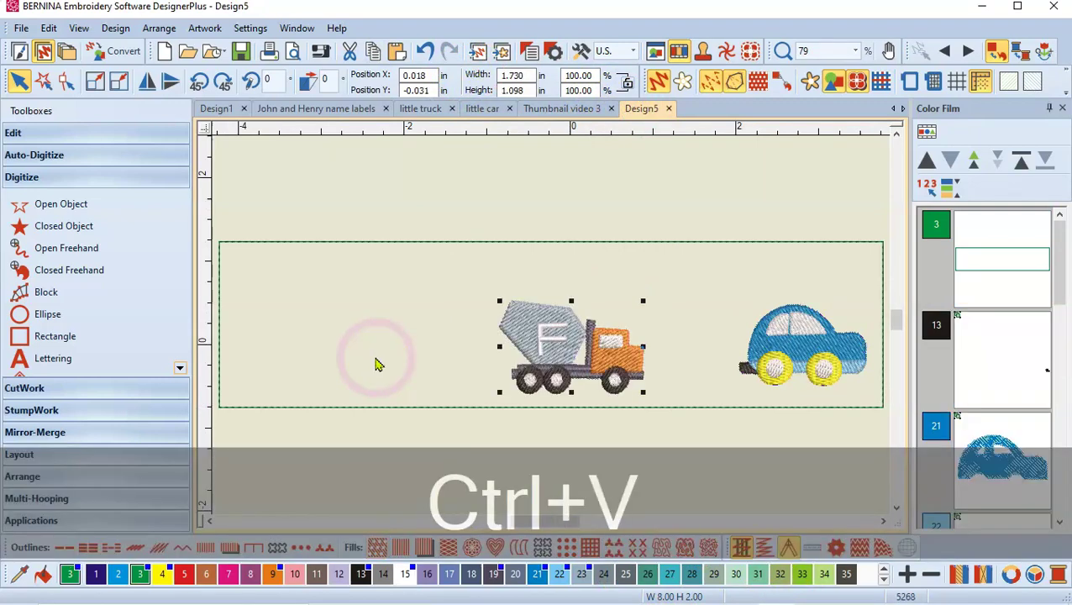
{"action": "left_click_drag", "start_coordinate": [566, 363], "coordinate": [298, 353]}
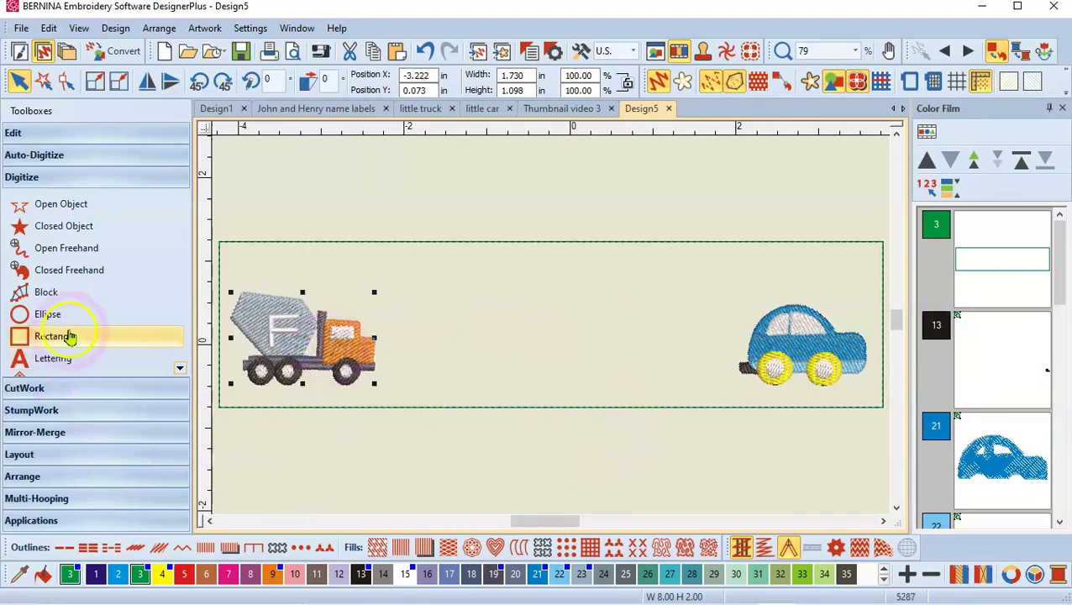
Step: Open the Lettering properties and enter the child's first name as the lettering text
{"action": "left_click", "coordinate": [44, 362]}
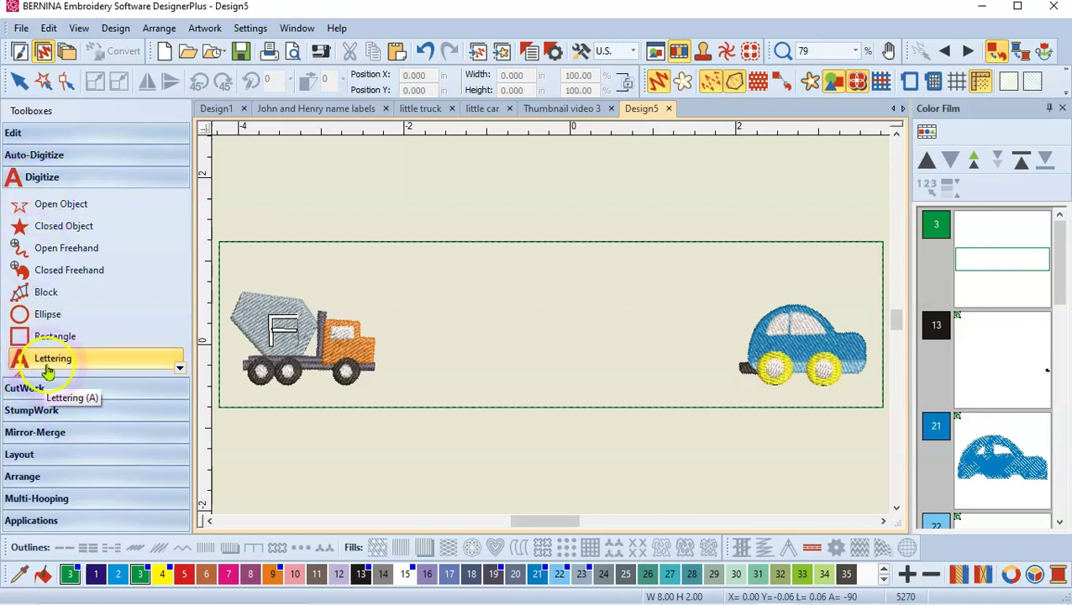
{"action": "right_click", "coordinate": [59, 364]}
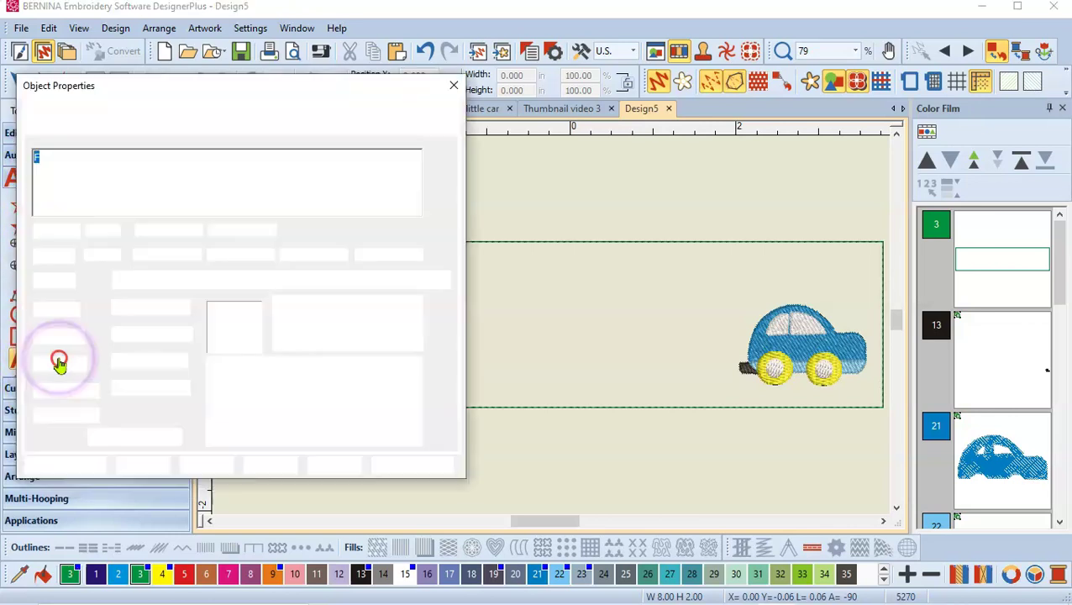
{"action": "left_click_drag", "start_coordinate": [126, 93], "coordinate": [738, 123]}
{"action": "type", "text": "Henry"}
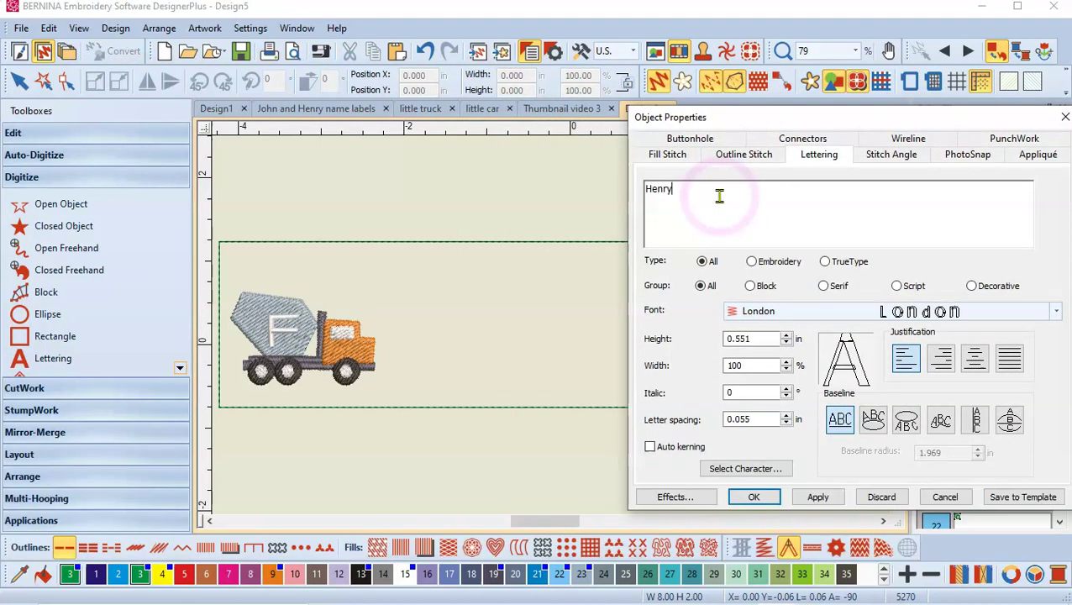
Step: Set the lettering font to Drifter
{"action": "left_click", "coordinate": [1055, 311]}
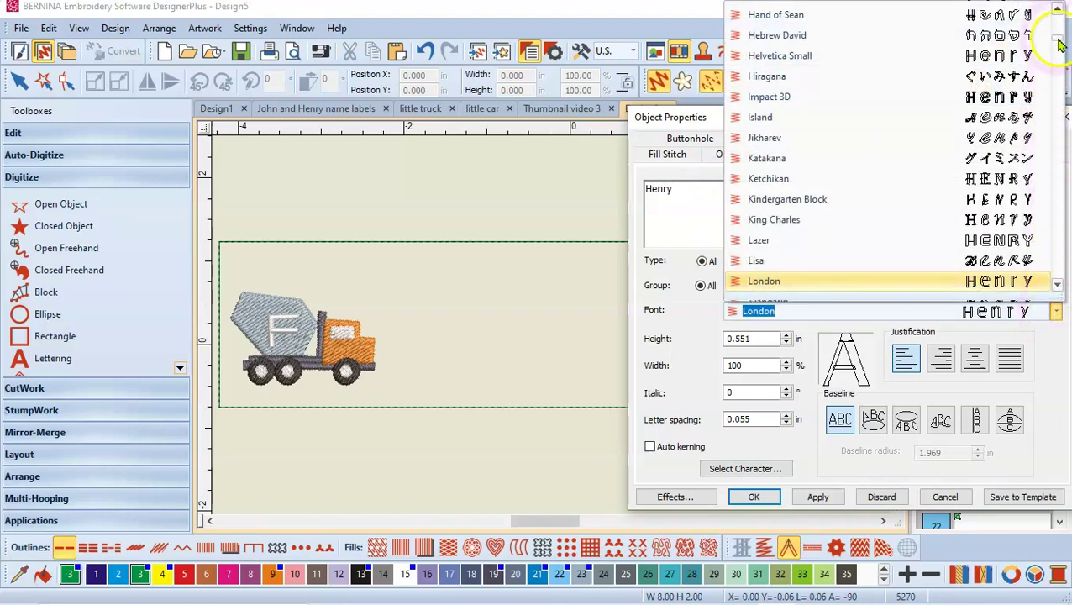
{"action": "left_click", "coordinate": [1060, 9]}
{"action": "left_click", "coordinate": [1061, 9]}
{"action": "left_click", "coordinate": [1061, 9]}
{"action": "left_click", "coordinate": [1060, 9]}
{"action": "left_click", "coordinate": [1060, 9]}
{"action": "left_click", "coordinate": [1061, 9]}
{"action": "left_click", "coordinate": [1060, 9]}
{"action": "left_click", "coordinate": [1061, 10]}
{"action": "left_click", "coordinate": [1060, 9]}
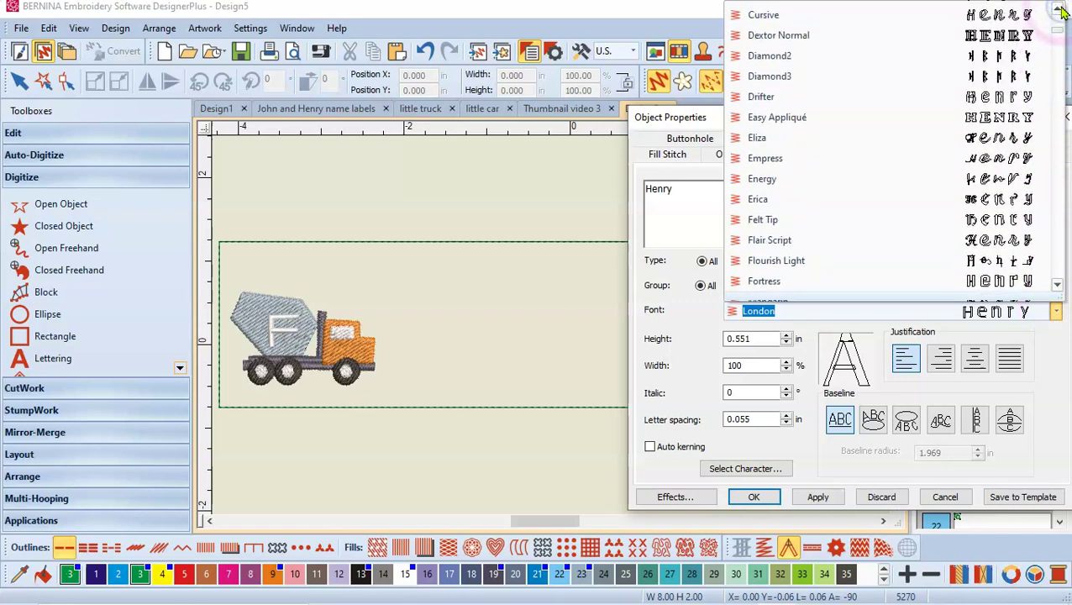
{"action": "left_click", "coordinate": [790, 98]}
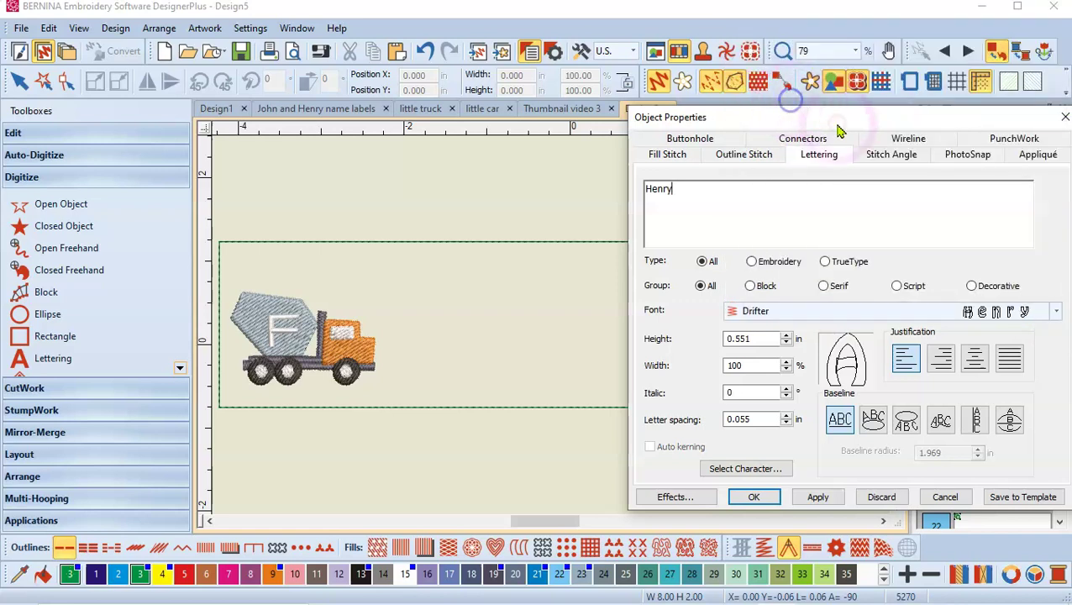
{"action": "left_click", "coordinate": [1057, 313]}
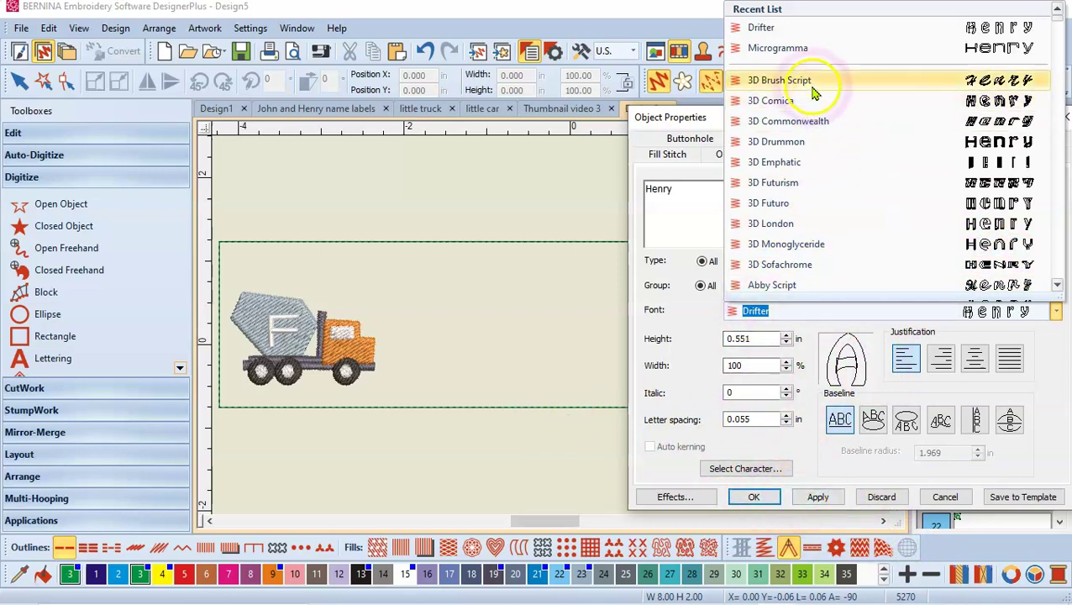
{"action": "left_click", "coordinate": [763, 31]}
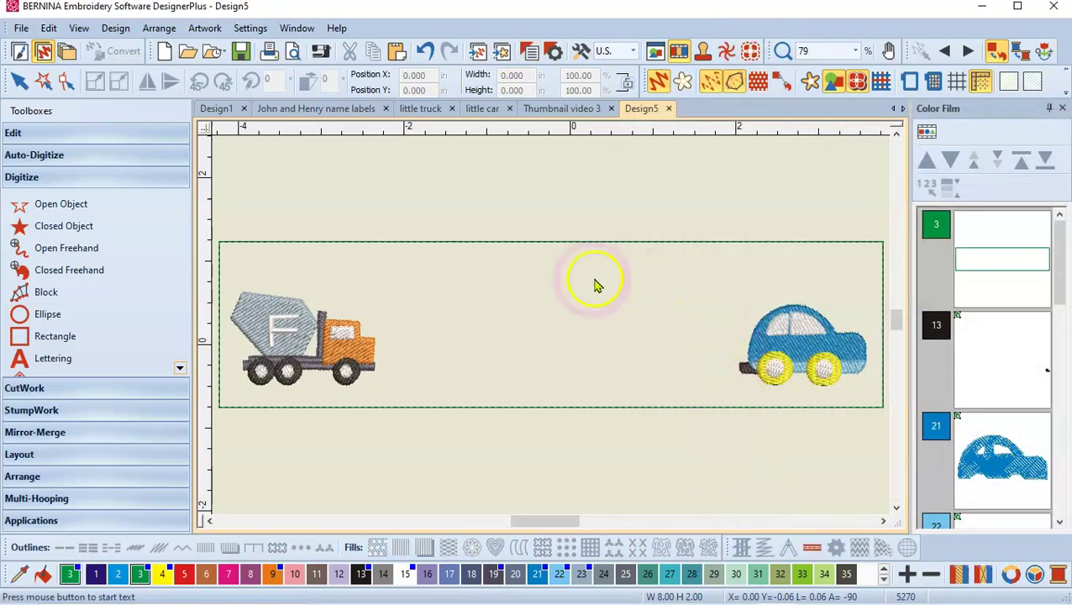
Step: Place the name between the truck and the car, enlarge it proportionally to about 3.67 by 1.18 in, and center it
{"action": "left_click", "coordinate": [405, 353]}
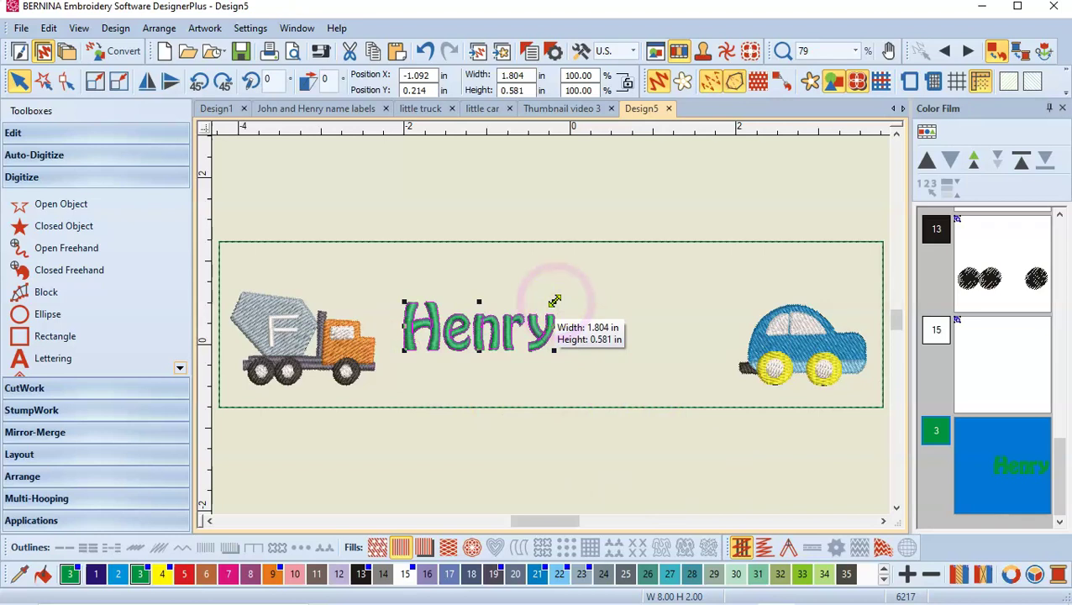
{"action": "key", "text": "shift"}
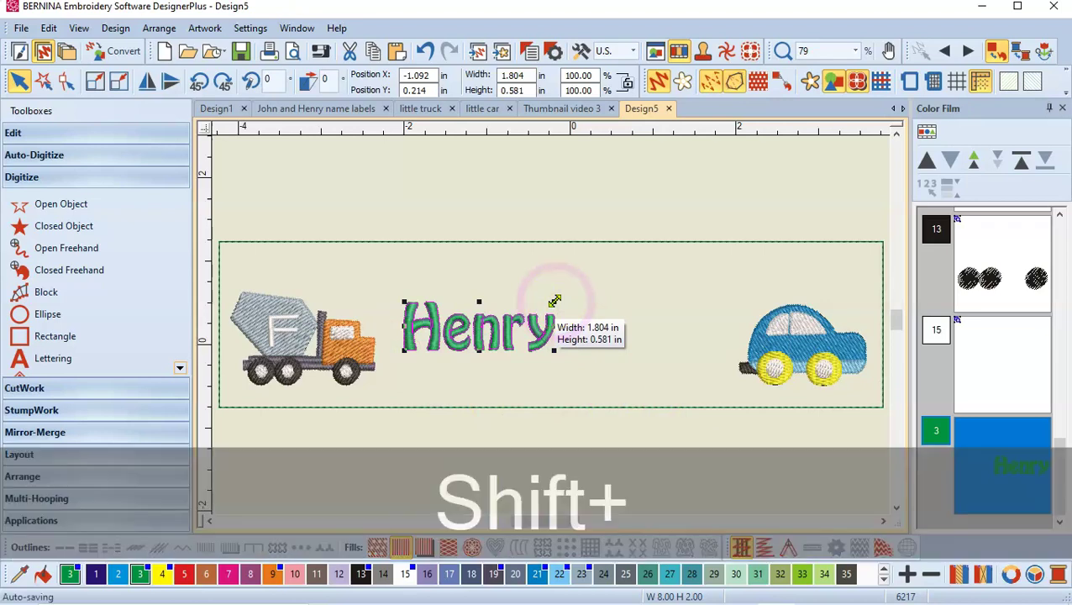
{"action": "left_click_drag", "start_coordinate": [555, 300], "coordinate": [712, 278]}
{"action": "left_click_drag", "start_coordinate": [510, 359], "coordinate": [601, 370]}
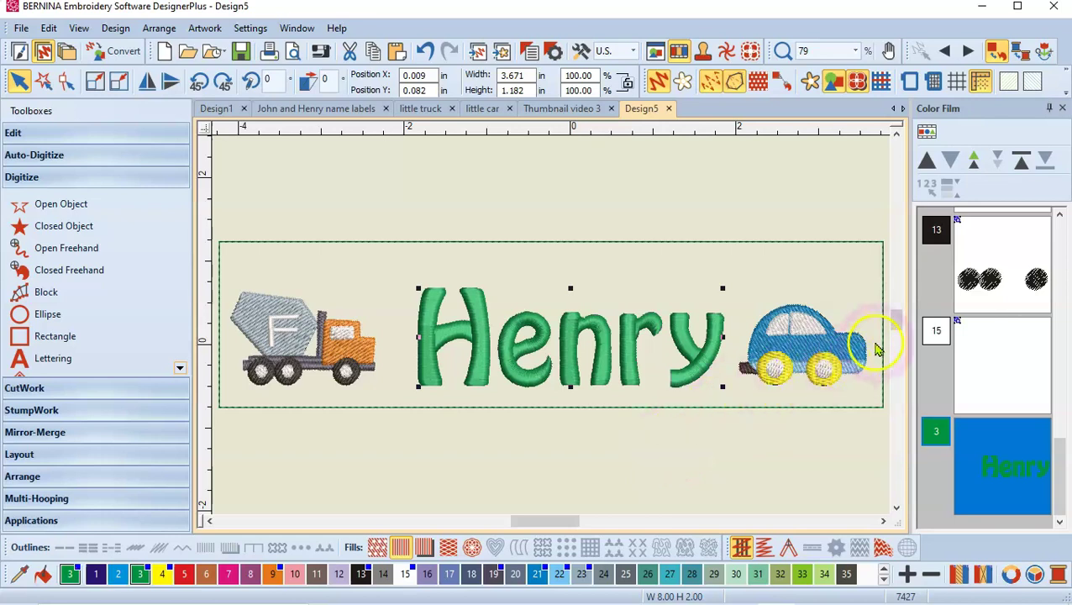
Step: Move the car and the truck slightly toward the name, to about X 2.73 in and X -3.10 in
{"action": "left_click", "coordinate": [832, 358]}
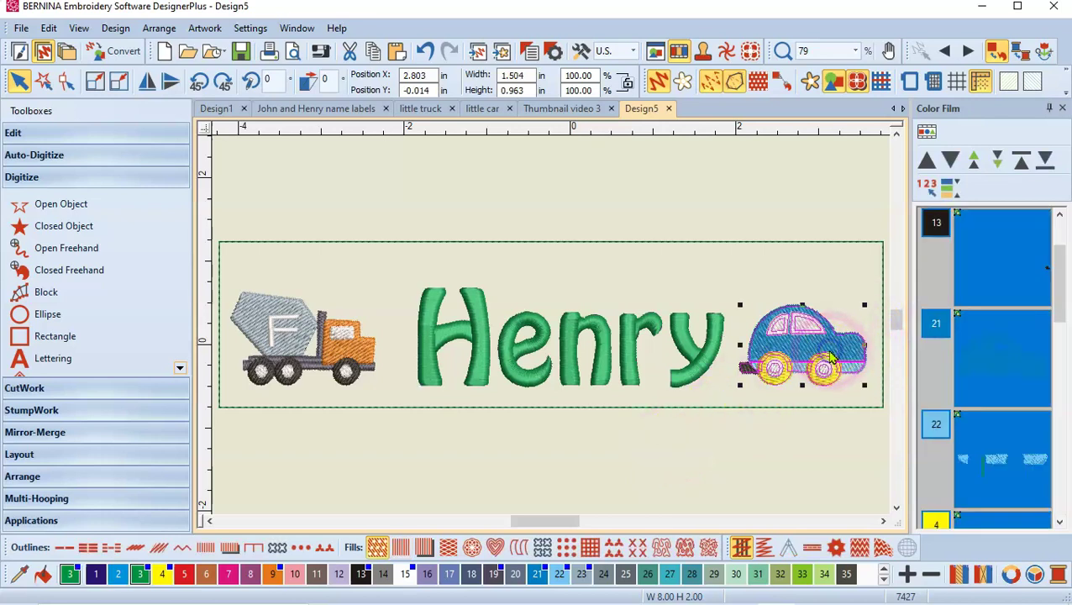
{"action": "left_click_drag", "start_coordinate": [831, 358], "coordinate": [825, 357]}
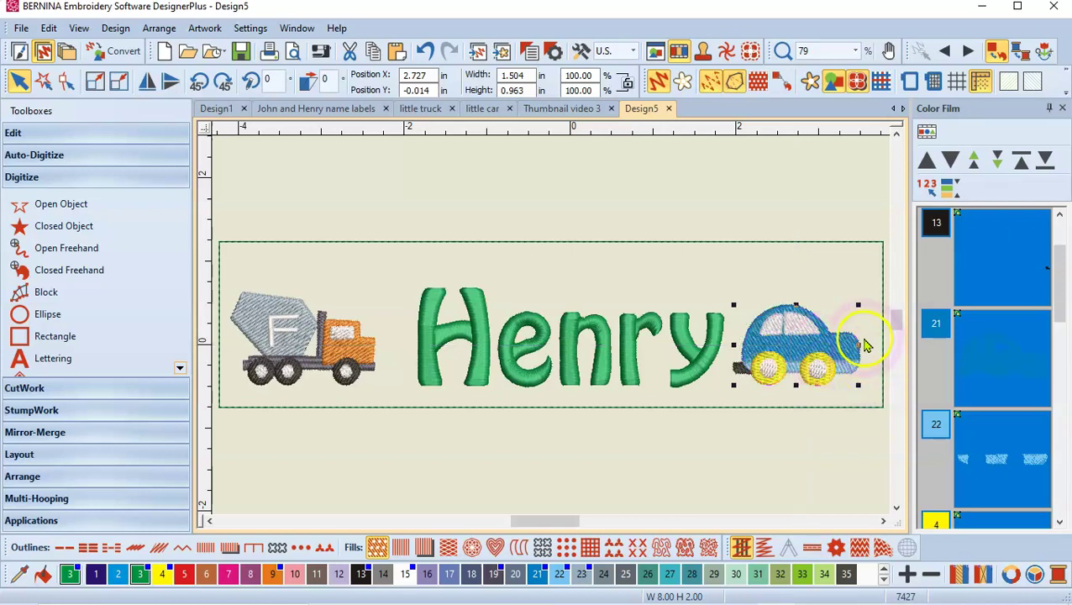
{"action": "left_click", "coordinate": [261, 365]}
{"action": "left_click_drag", "start_coordinate": [281, 357], "coordinate": [292, 358]}
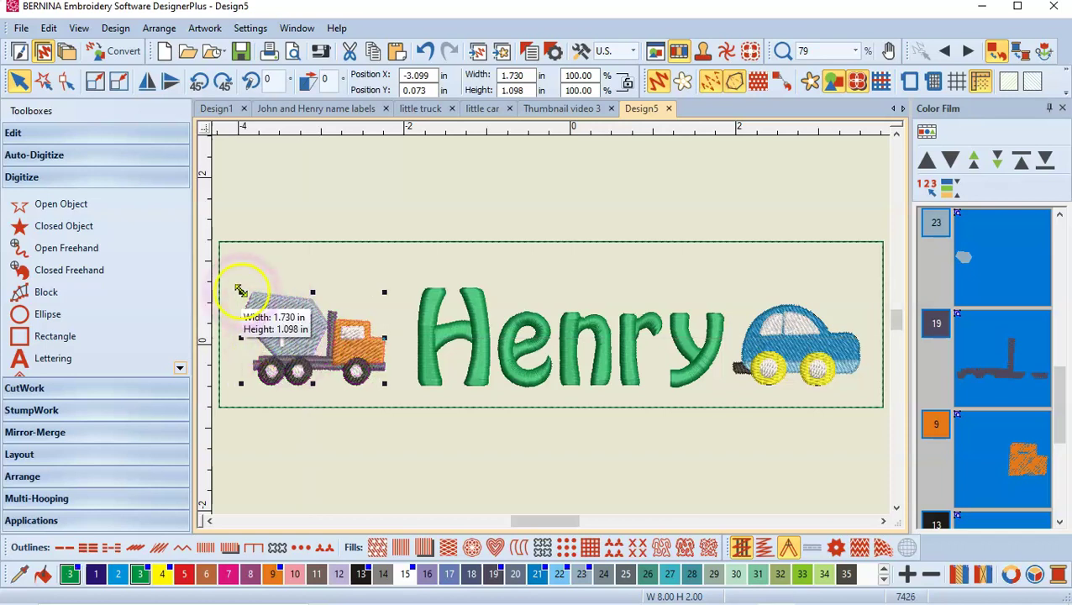
Step: Shrink the name proportionally to about 3.44 by 1.11 in and break it apart into separate letters
{"action": "left_click", "coordinate": [599, 375]}
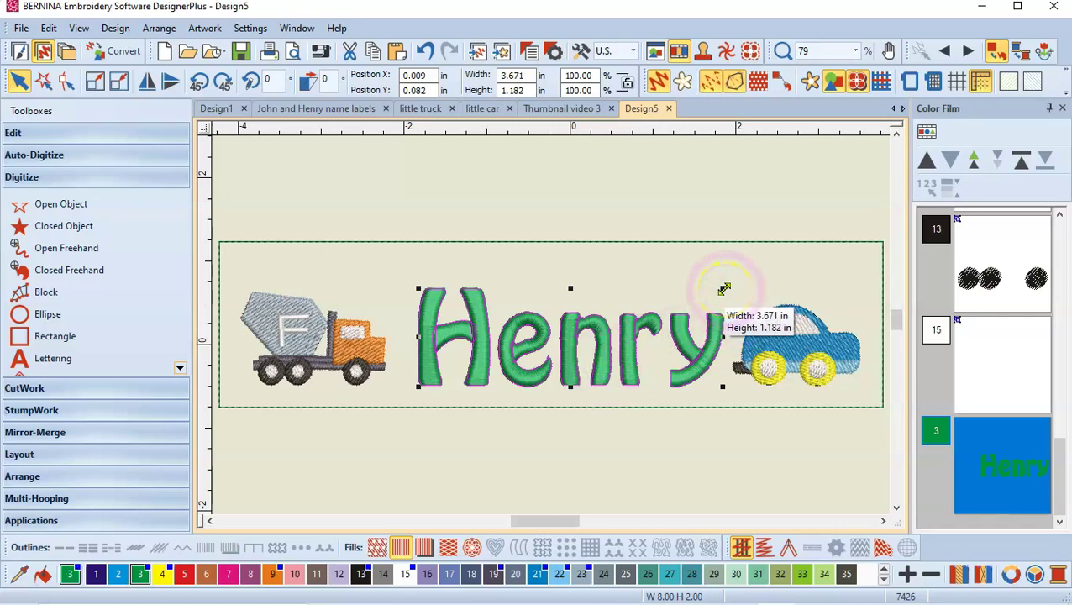
{"action": "left_click_drag", "start_coordinate": [724, 289], "coordinate": [714, 291]}
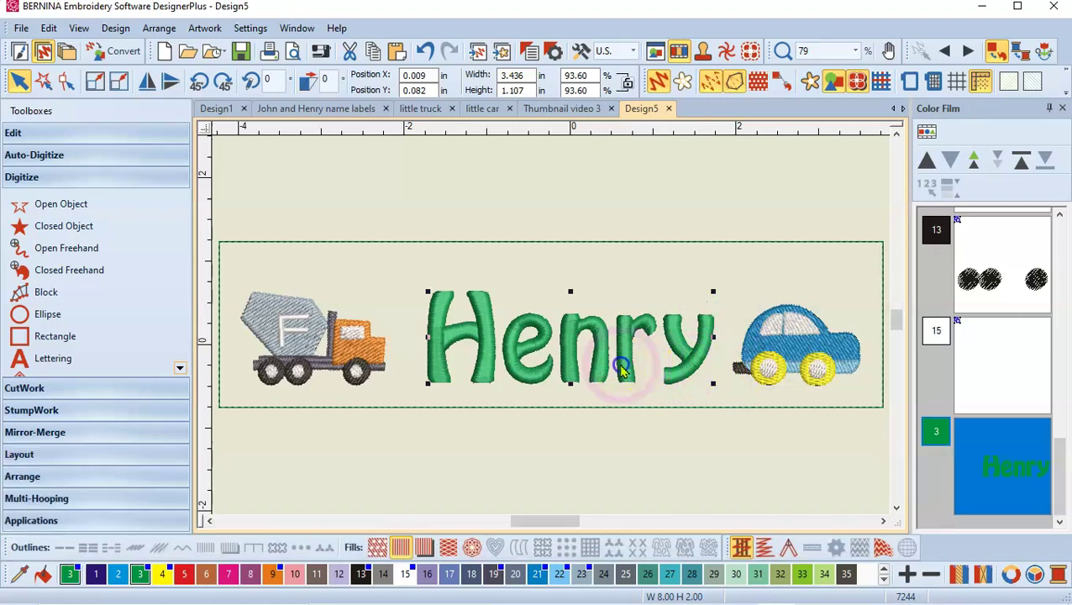
{"action": "left_click", "coordinate": [61, 136]}
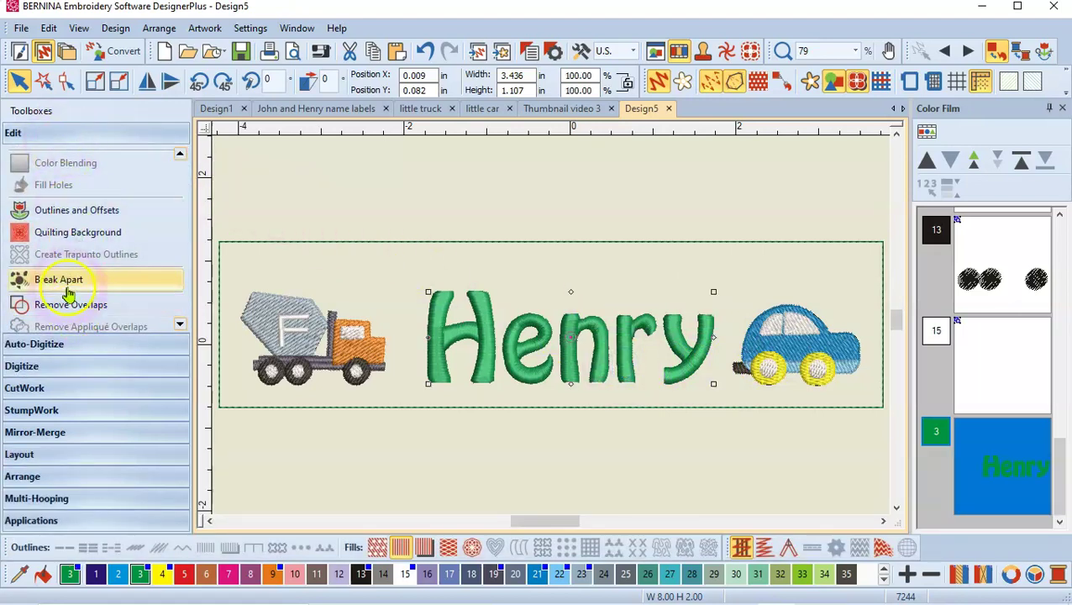
{"action": "left_click", "coordinate": [68, 286]}
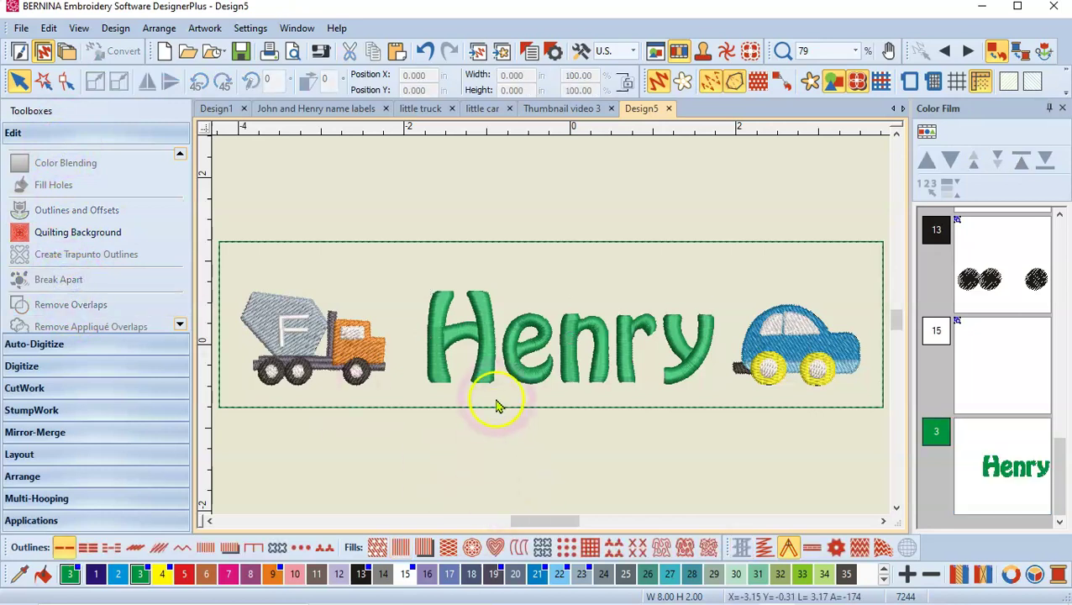
Step: Enlarge the name's initial capital to about 1.01 by 1.38 in and group all the letters together
{"action": "left_click", "coordinate": [481, 356]}
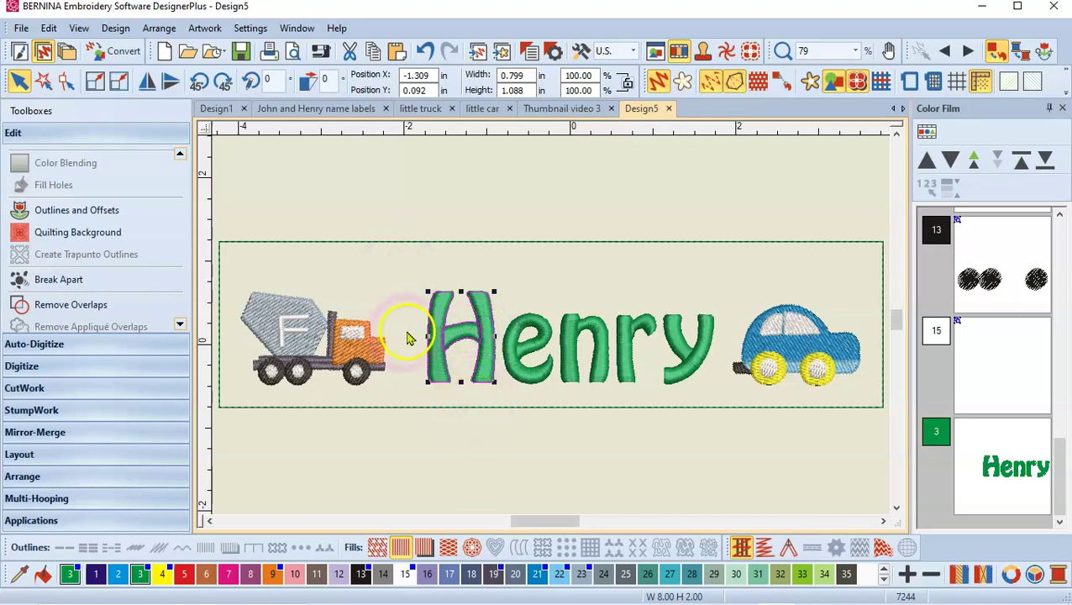
{"action": "left_click_drag", "start_coordinate": [428, 292], "coordinate": [410, 262]}
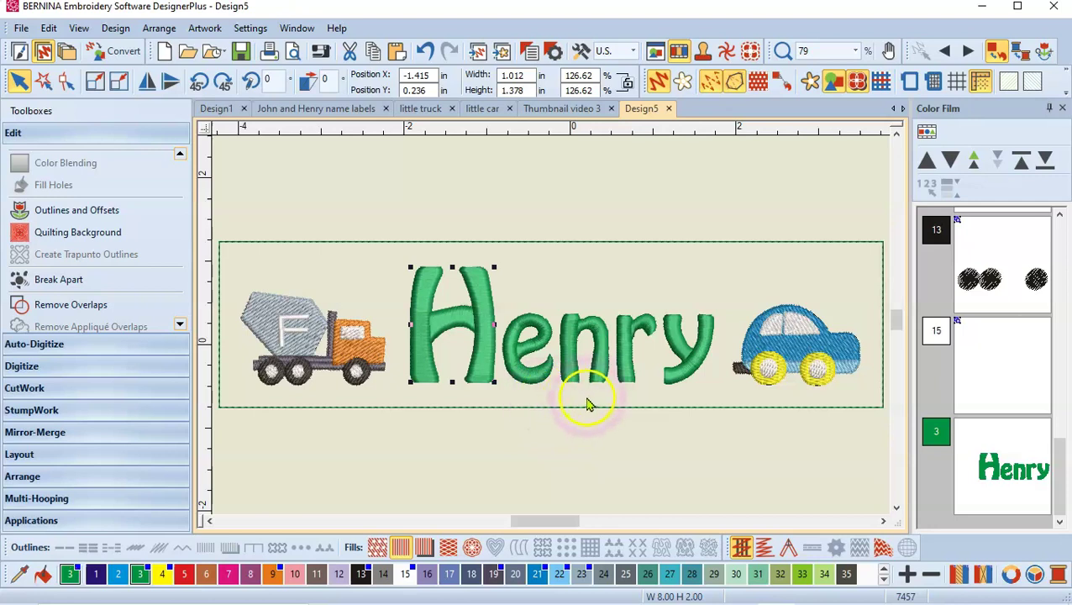
{"action": "left_click", "coordinate": [529, 378], "text": "ctrl"}
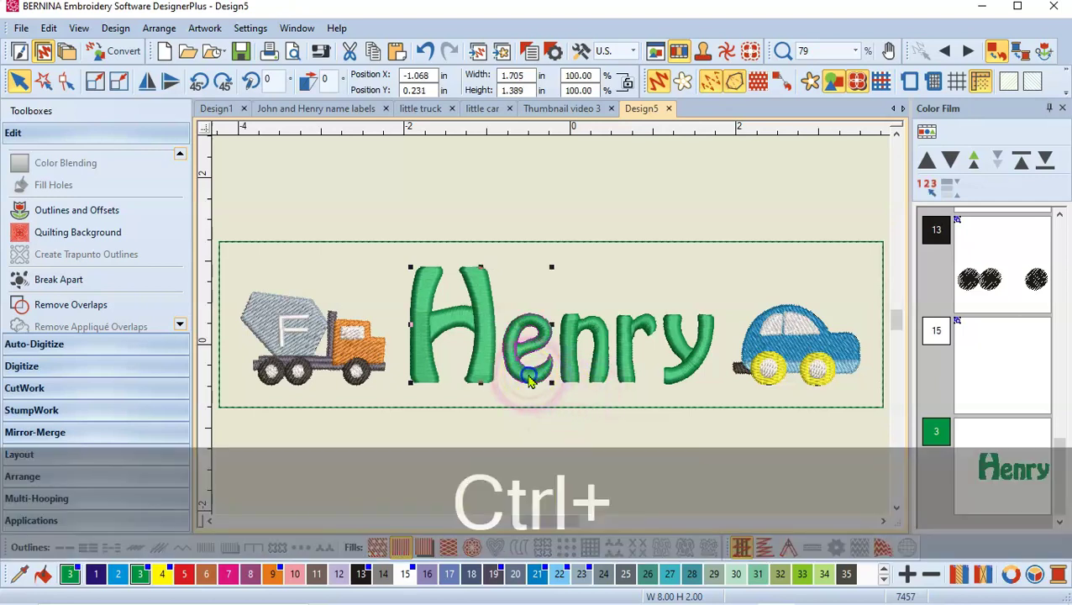
{"action": "left_click", "coordinate": [604, 362], "text": "ctrl"}
{"action": "left_click", "coordinate": [637, 360], "text": "ctrl"}
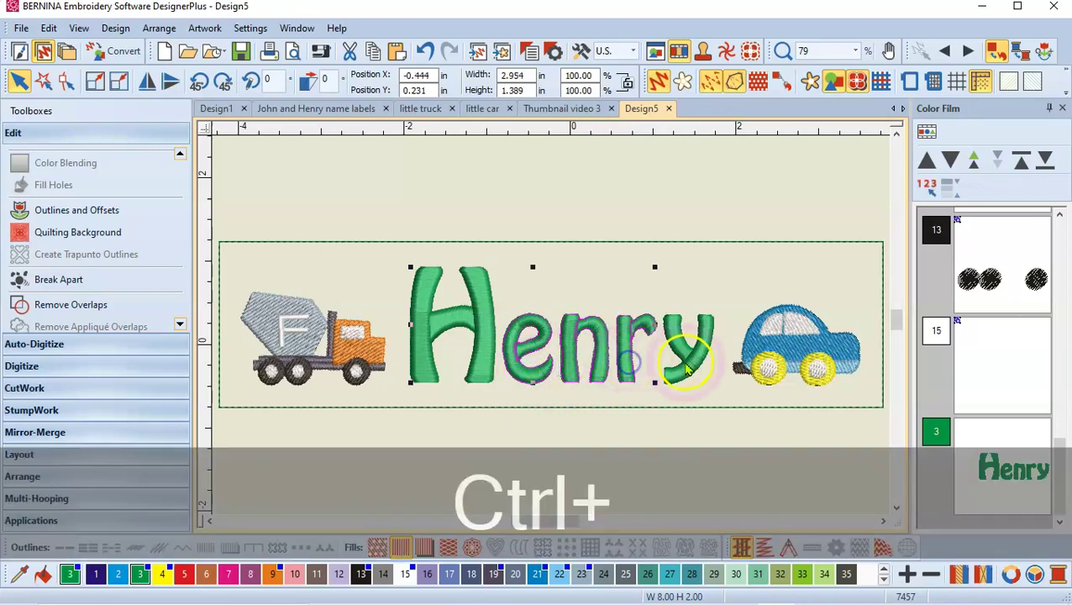
{"action": "left_click", "coordinate": [685, 368], "text": "ctrl"}
{"action": "left_click", "coordinate": [568, 366], "text": "ctrl"}
{"action": "right_click", "coordinate": [568, 363]}
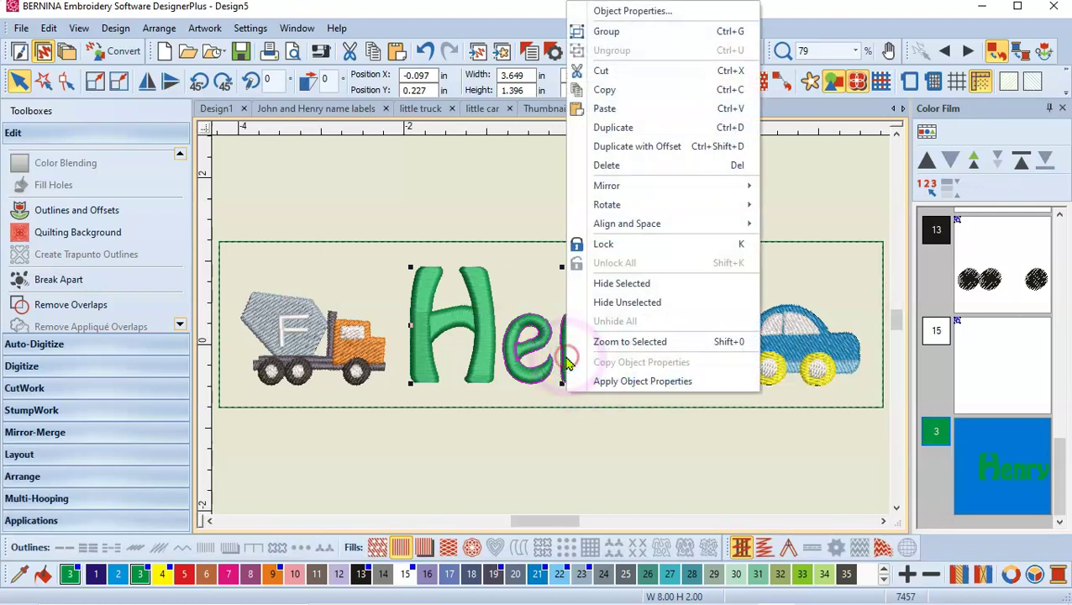
{"action": "left_click", "coordinate": [623, 32]}
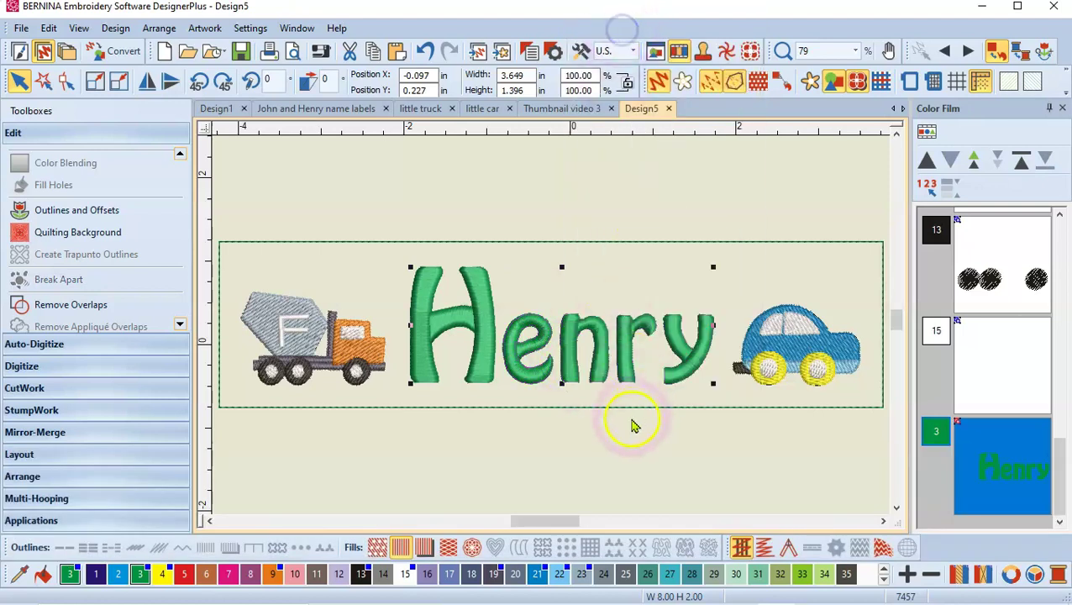
{"action": "left_click", "coordinate": [555, 454]}
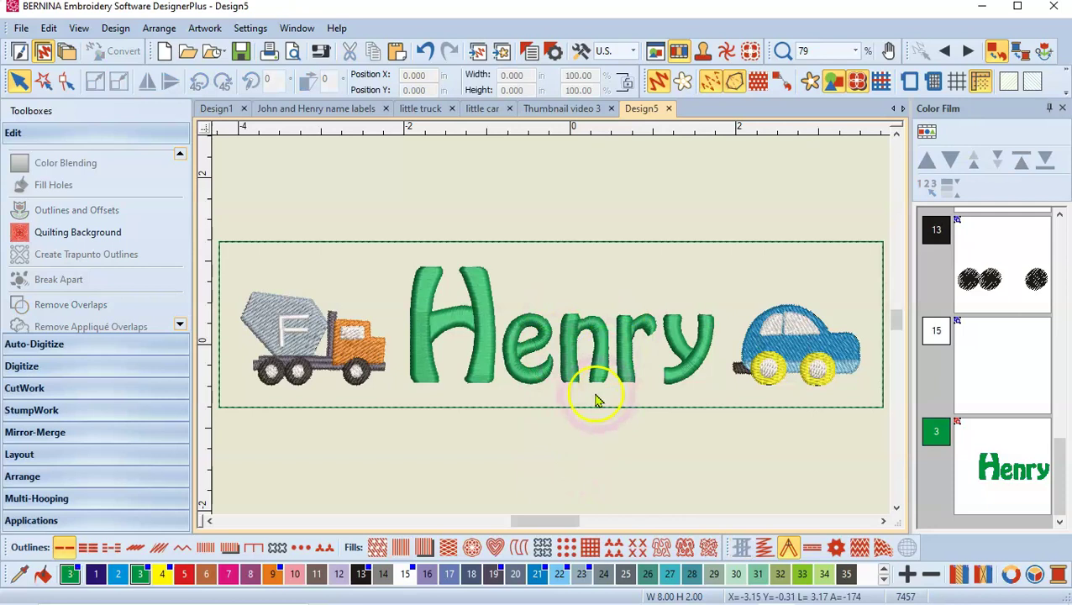
{"action": "left_click", "coordinate": [677, 479]}
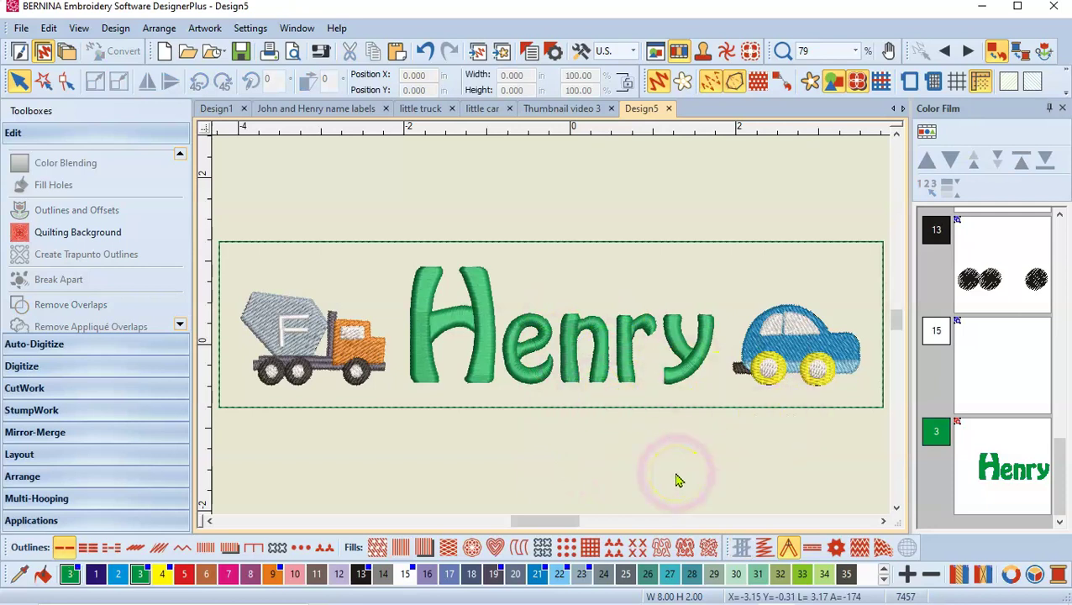
Step: Select the truck, the name and the car one after another to check that each is a single group
{"action": "left_click", "coordinate": [390, 351]}
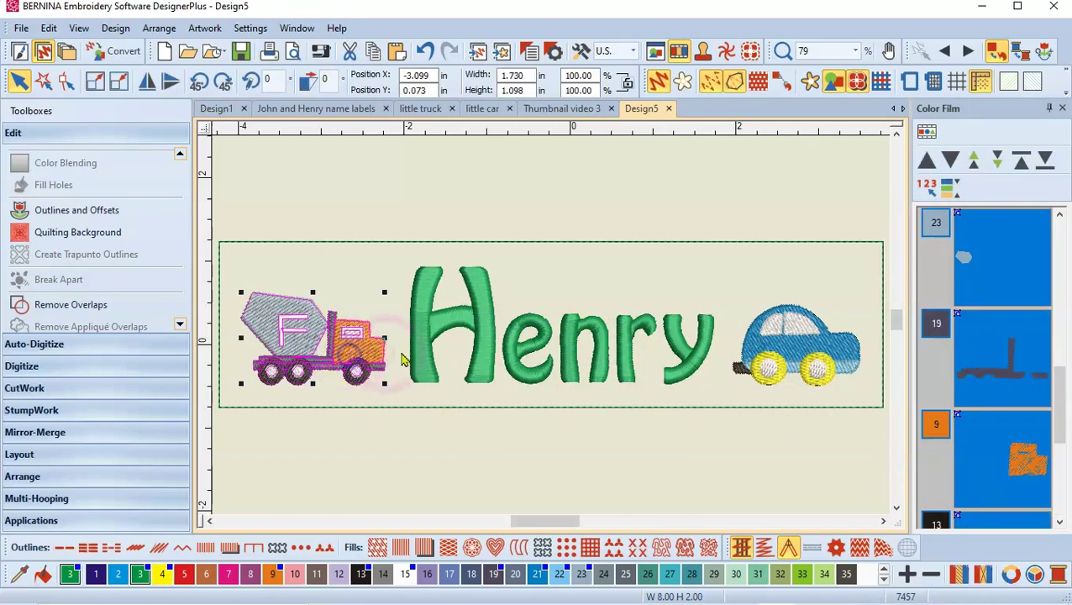
{"action": "left_click", "coordinate": [452, 357]}
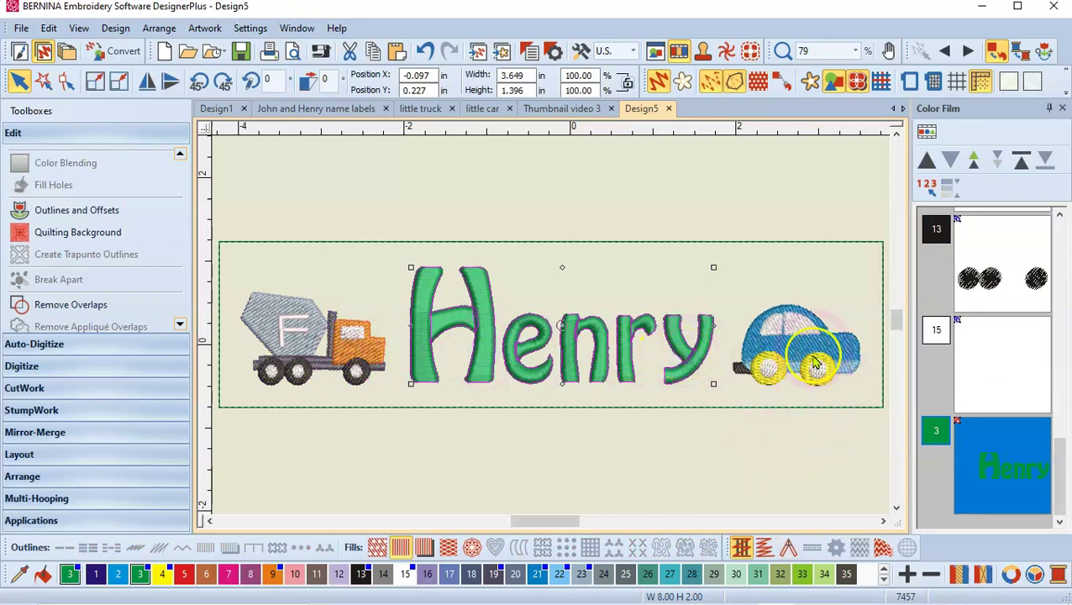
{"action": "left_click", "coordinate": [814, 349]}
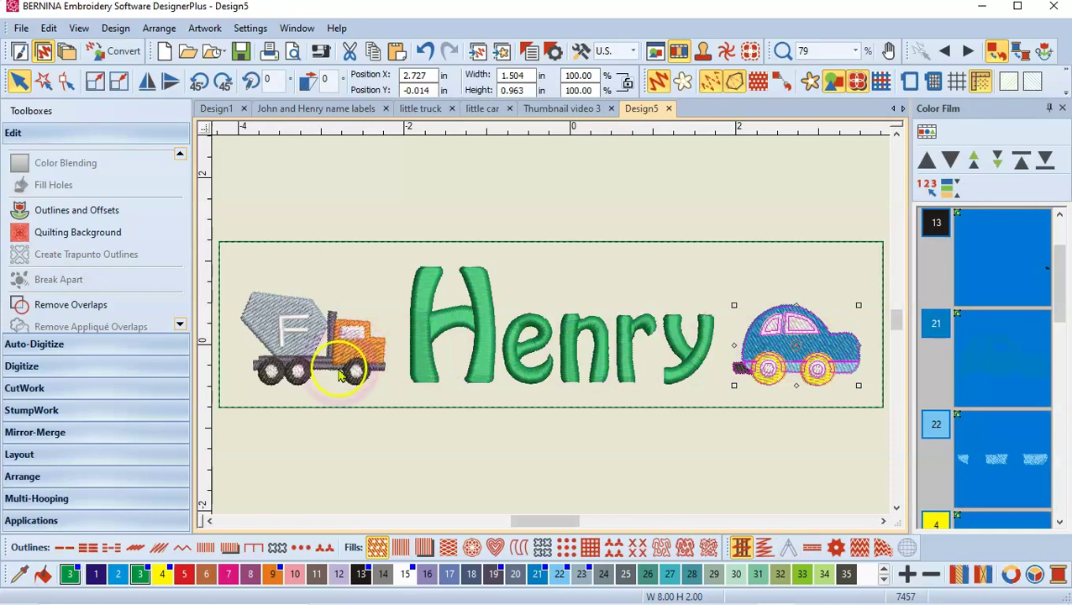
Step: Select the truck, the name and the car together and align their bottom edges
{"action": "left_click", "coordinate": [363, 348]}
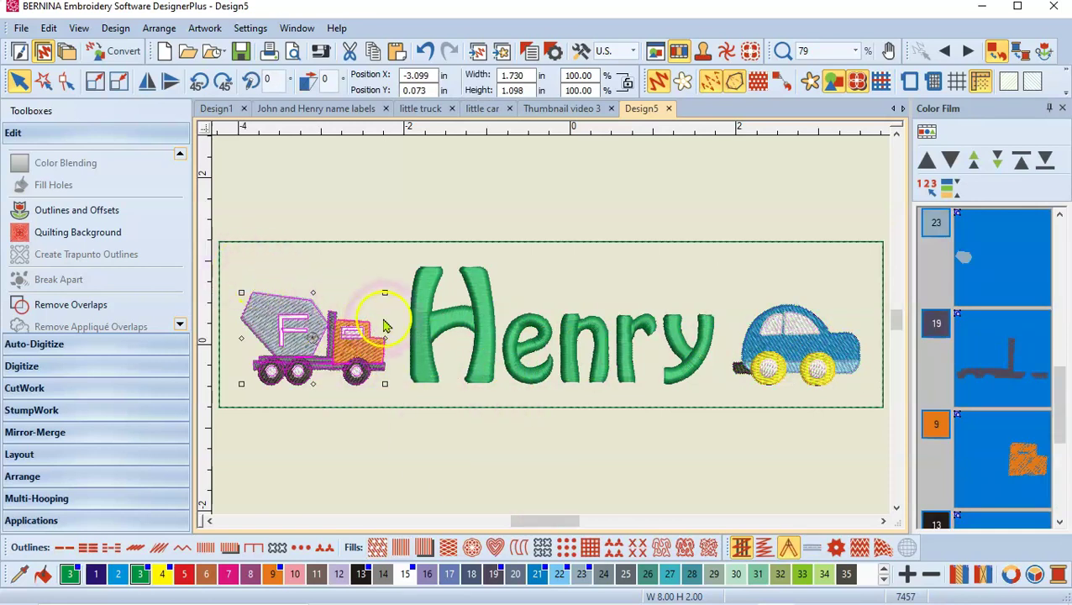
{"action": "left_click", "coordinate": [486, 346], "text": "ctrl"}
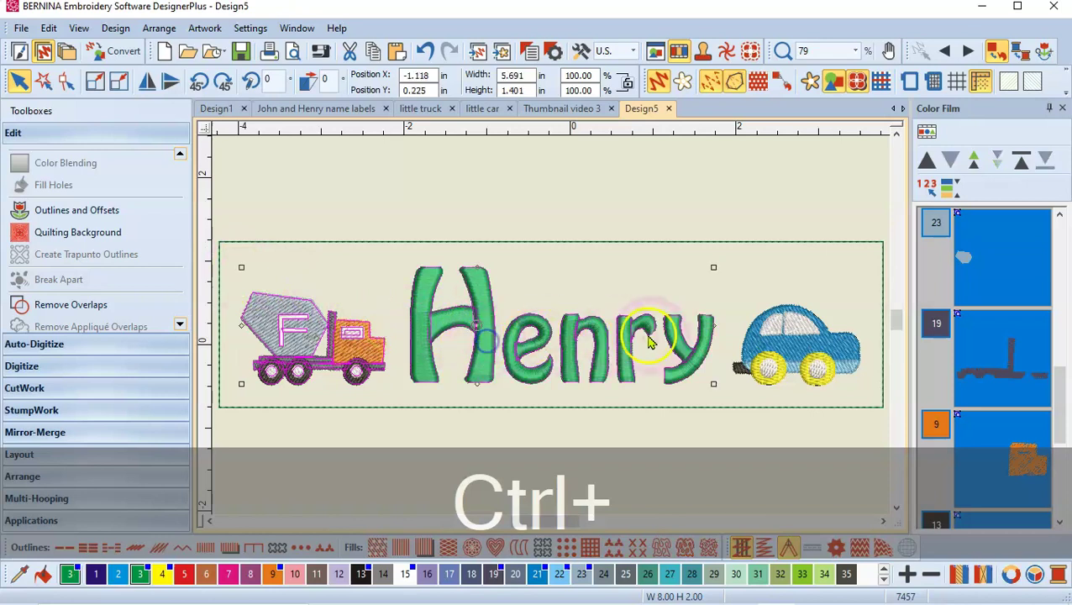
{"action": "left_click", "coordinate": [758, 351], "text": "ctrl"}
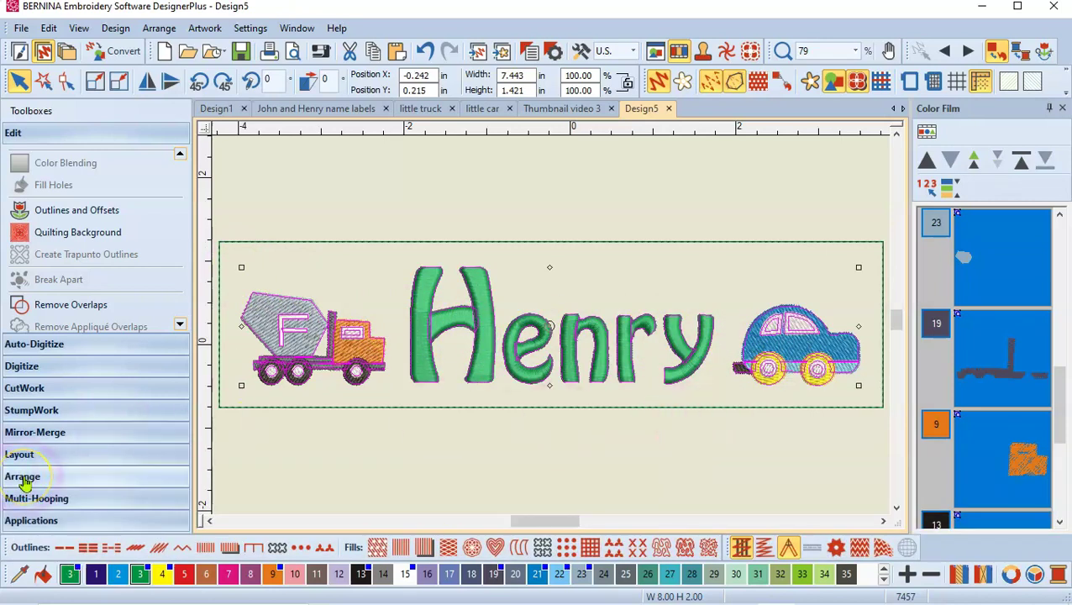
{"action": "left_click", "coordinate": [160, 30]}
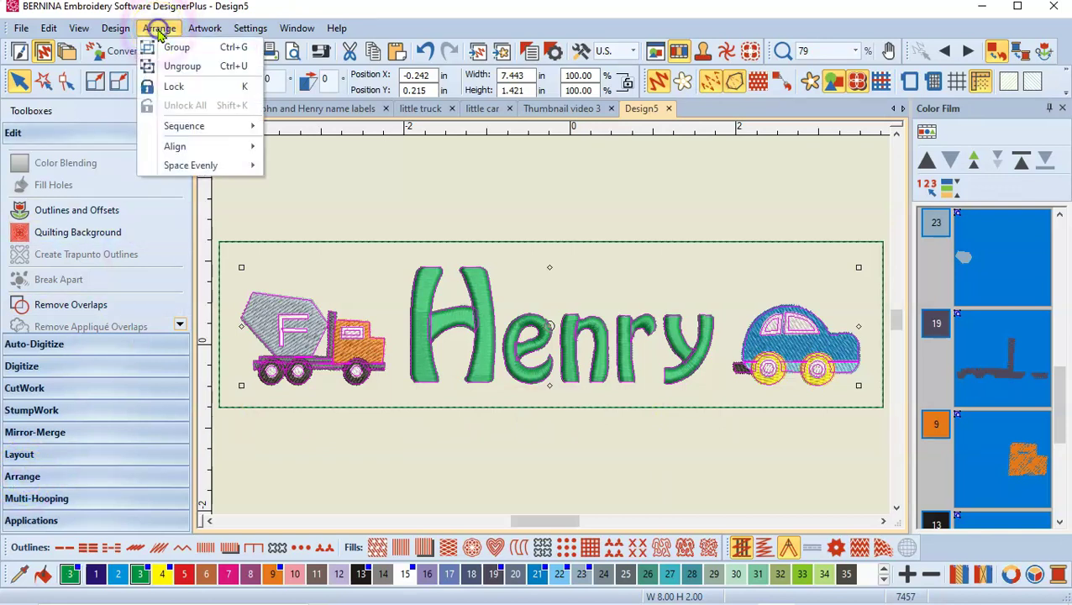
{"action": "left_click", "coordinate": [191, 147]}
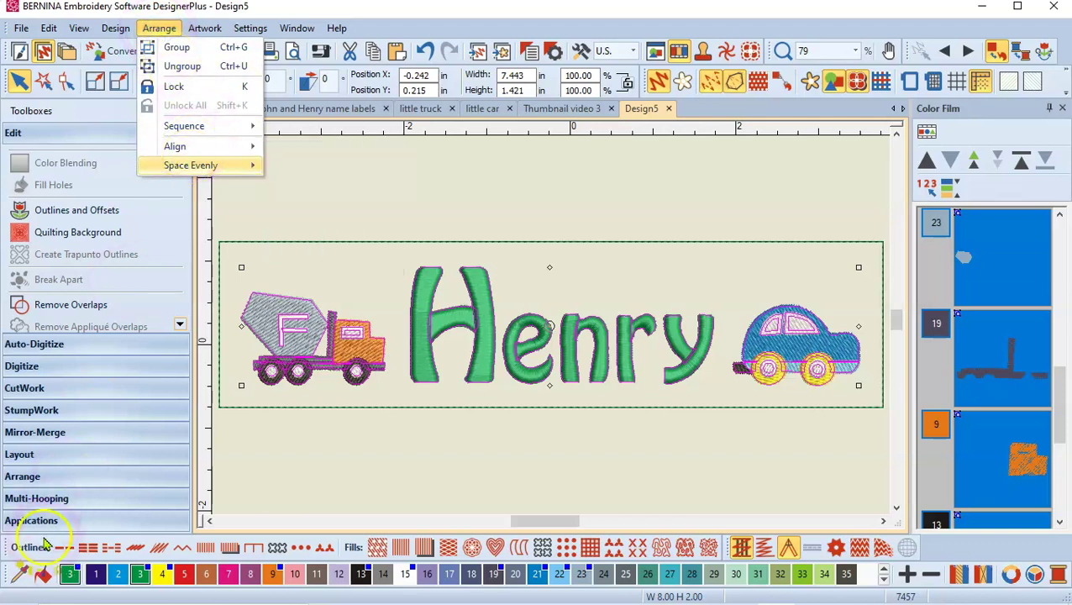
{"action": "left_click", "coordinate": [35, 478]}
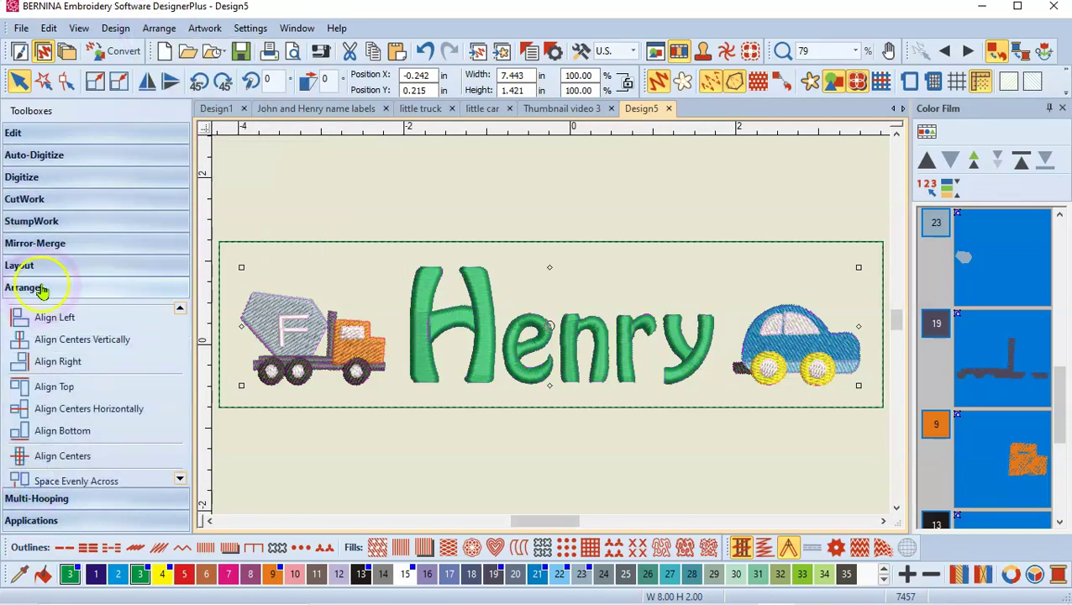
{"action": "left_click", "coordinate": [48, 441]}
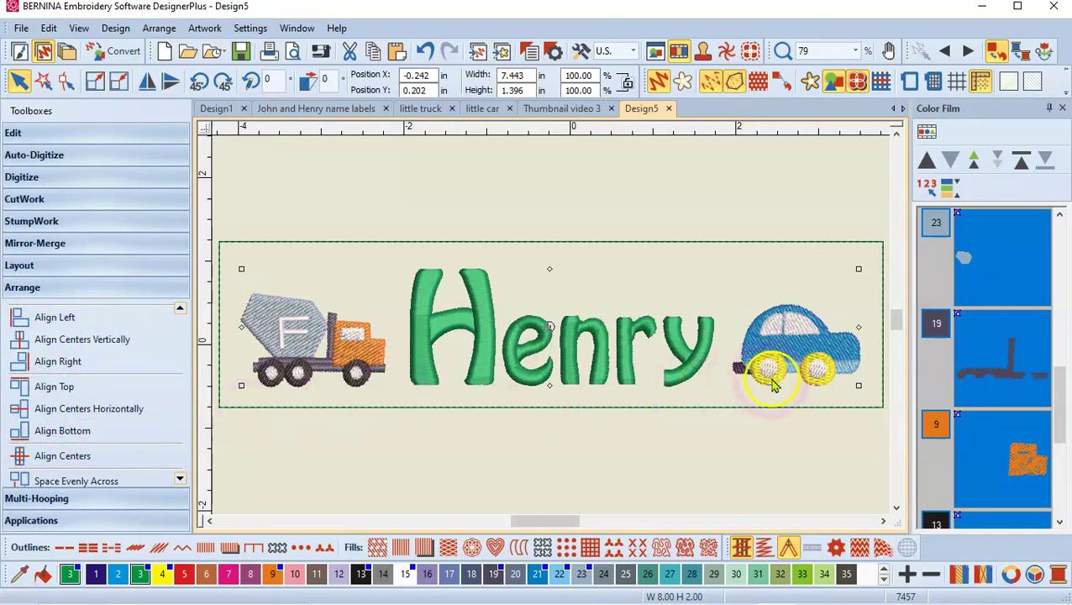
Step: Space the truck, the name and the car evenly across the label and deselect them
{"action": "left_click", "coordinate": [179, 481]}
{"action": "left_click", "coordinate": [179, 480]}
{"action": "left_click", "coordinate": [48, 441]}
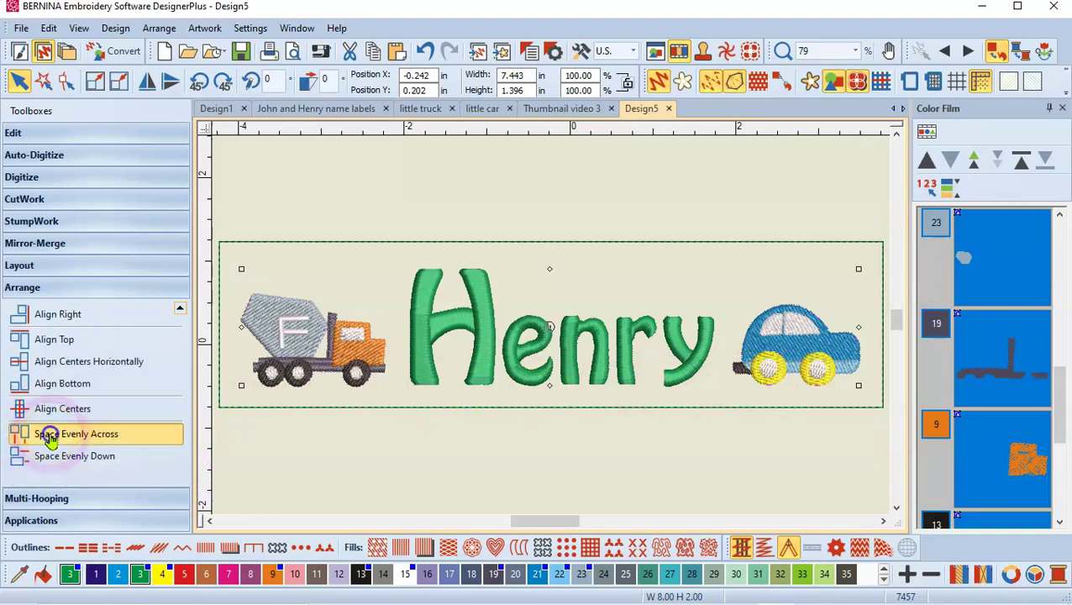
{"action": "left_click", "coordinate": [531, 474]}
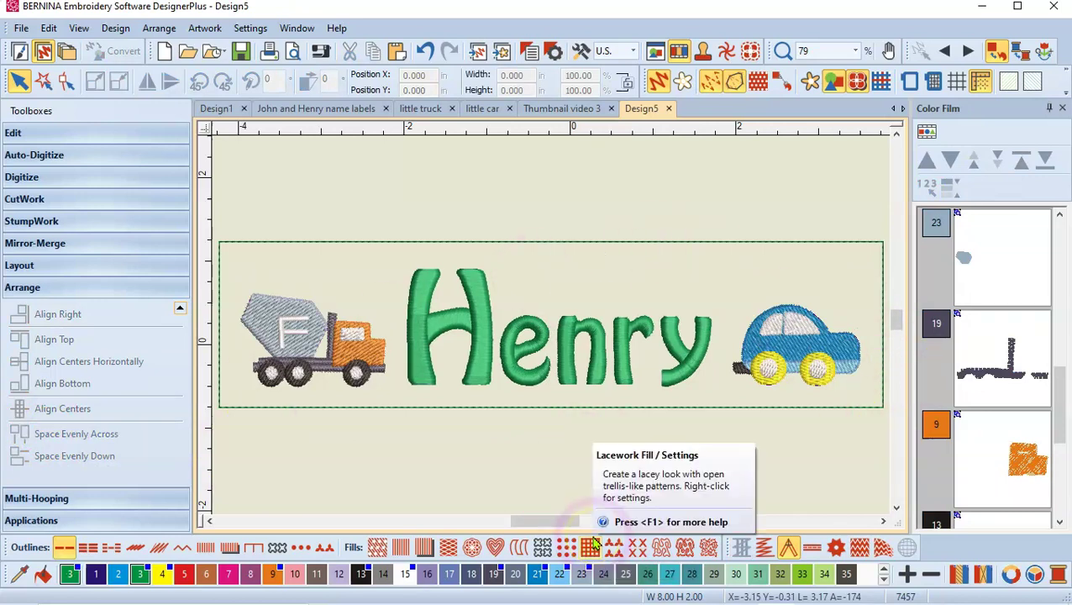
Step: Select the truck, the name and the car together and combine them into one group, leaving out the rectangular outline
{"action": "left_click", "coordinate": [356, 367]}
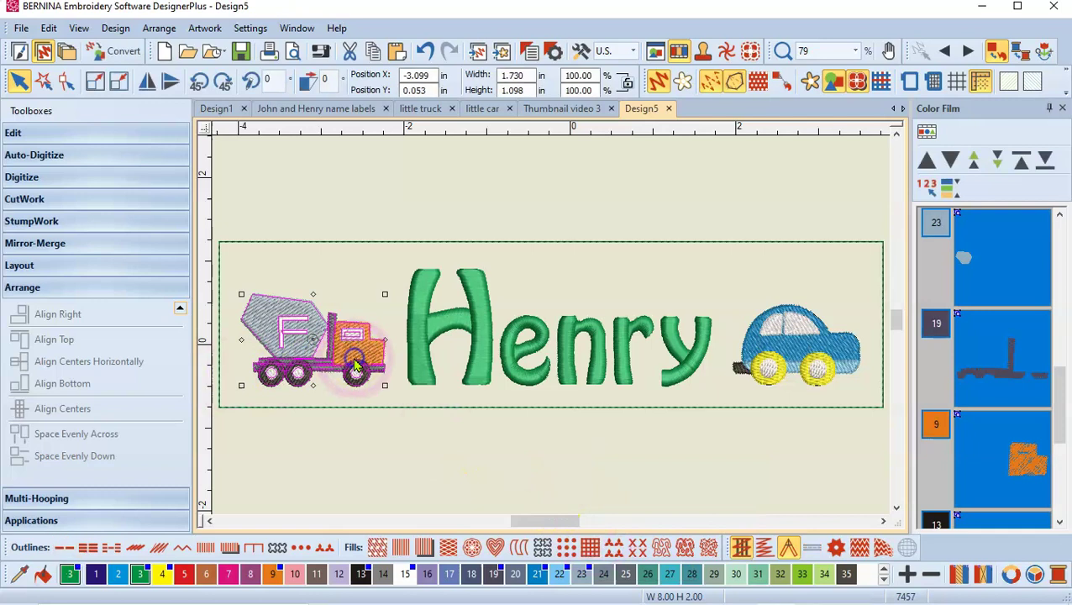
{"action": "left_click", "coordinate": [483, 329], "text": "ctrl"}
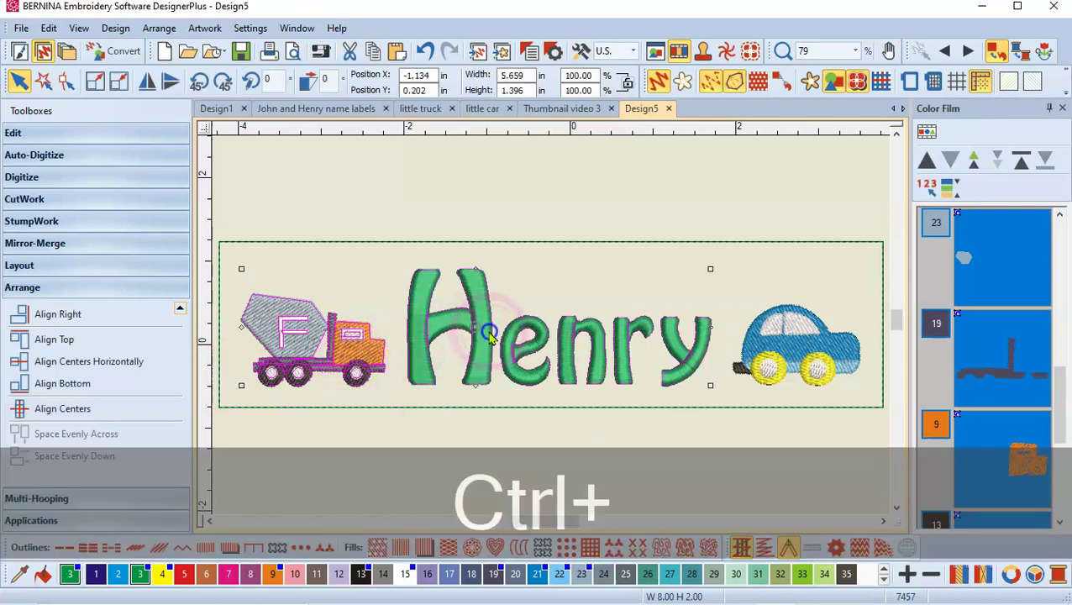
{"action": "left_click", "coordinate": [827, 353], "text": "ctrl"}
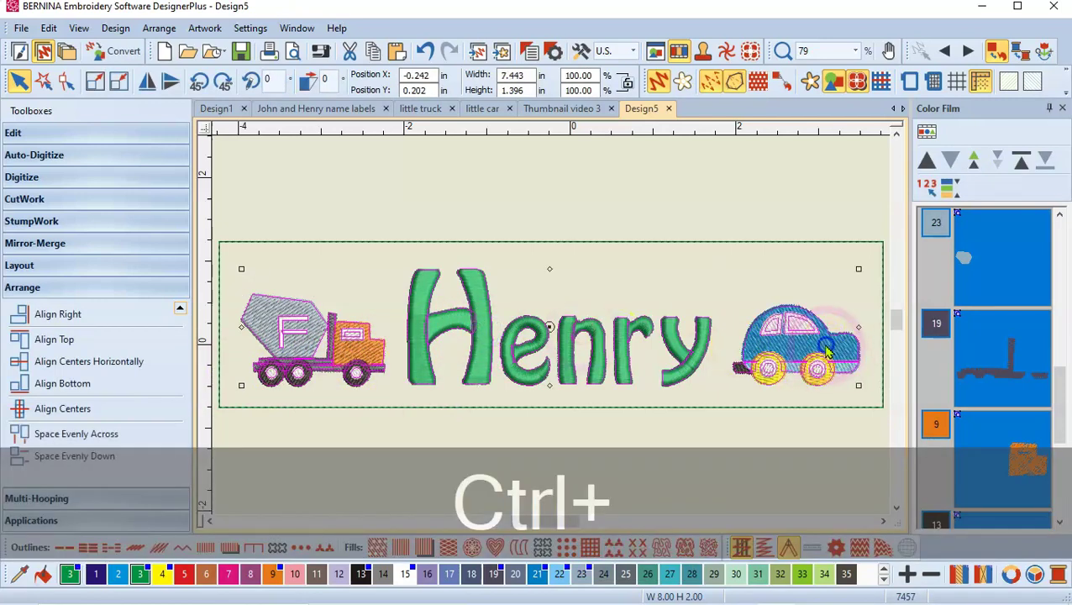
{"action": "right_click", "coordinate": [591, 373]}
{"action": "left_click", "coordinate": [628, 31]}
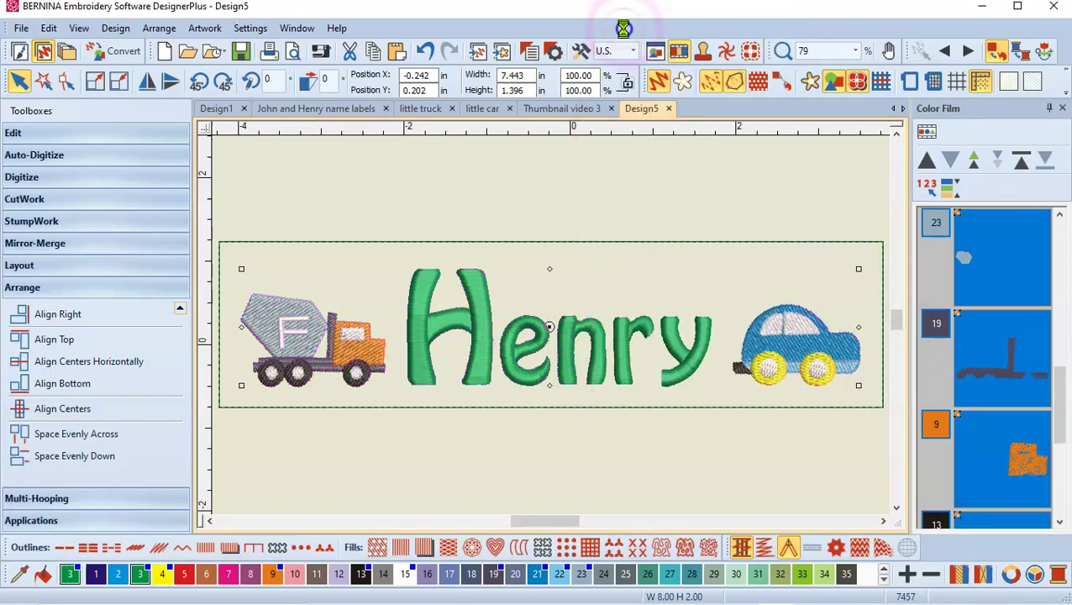
{"action": "scroll", "coordinate": [552, 332], "scroll_direction": "down", "scroll_amount": 3}
{"action": "scroll", "coordinate": [553, 332], "scroll_direction": "down", "scroll_amount": 5}
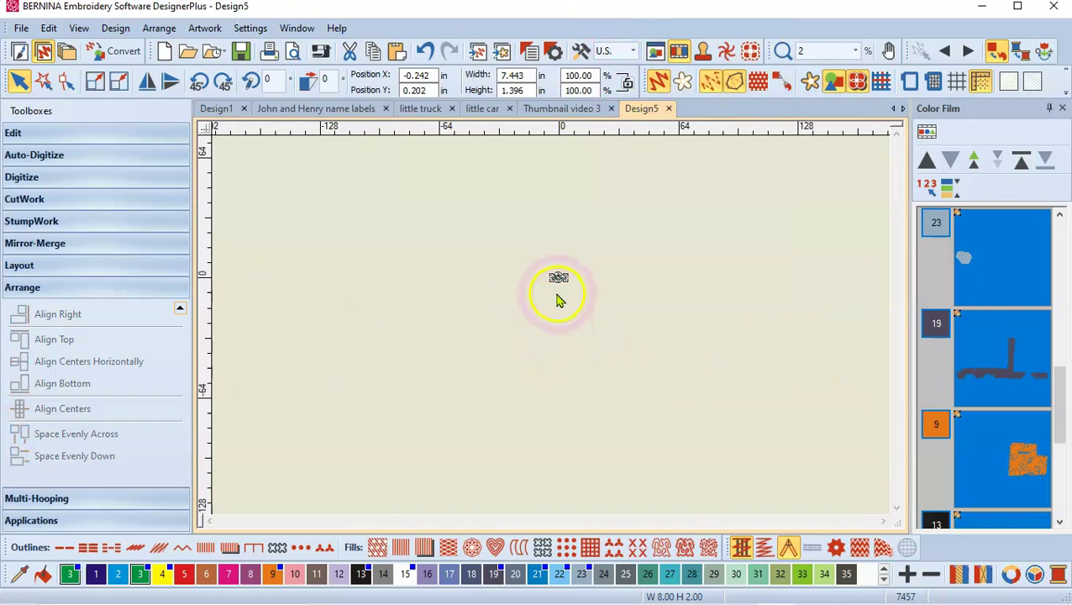
{"action": "scroll", "coordinate": [556, 303], "scroll_direction": "up", "scroll_amount": 8}
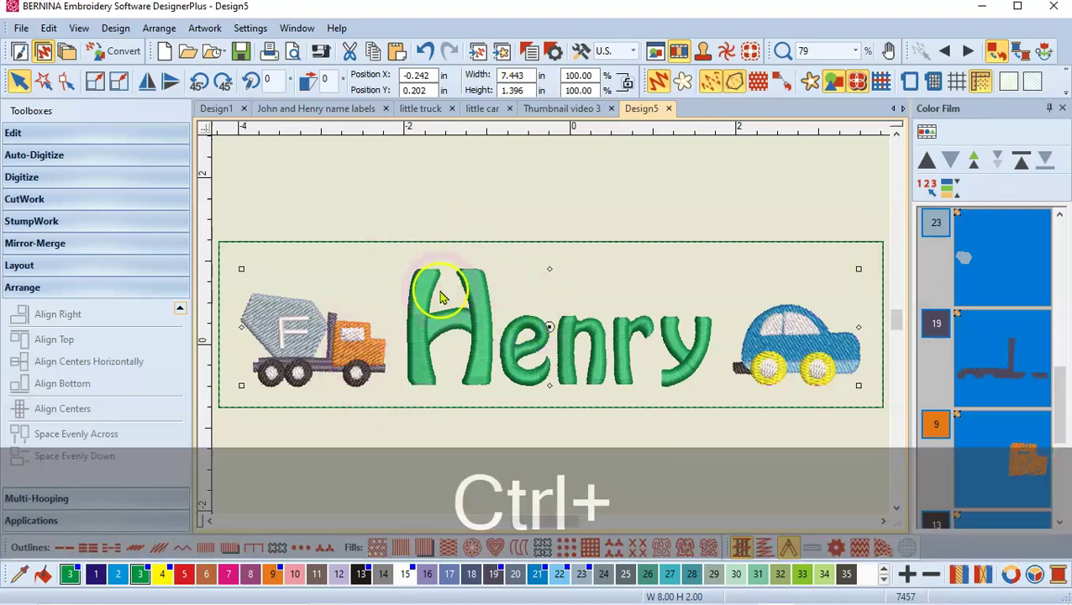
Step: Select the grouped artwork together with the rectangular outline and align their centers
{"action": "key", "text": "ctrl+a"}
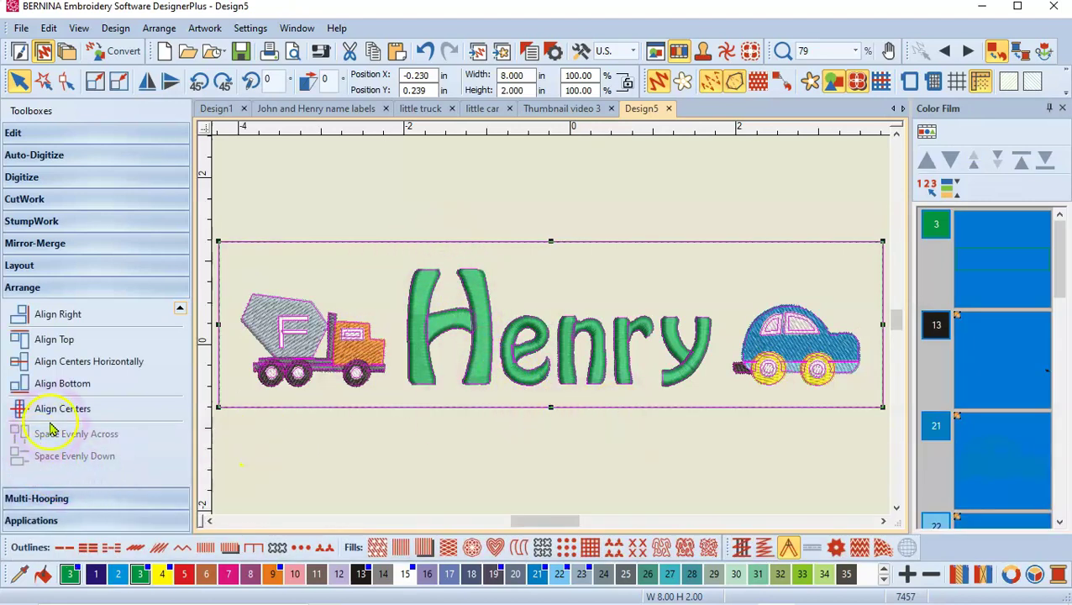
{"action": "left_click", "coordinate": [51, 411]}
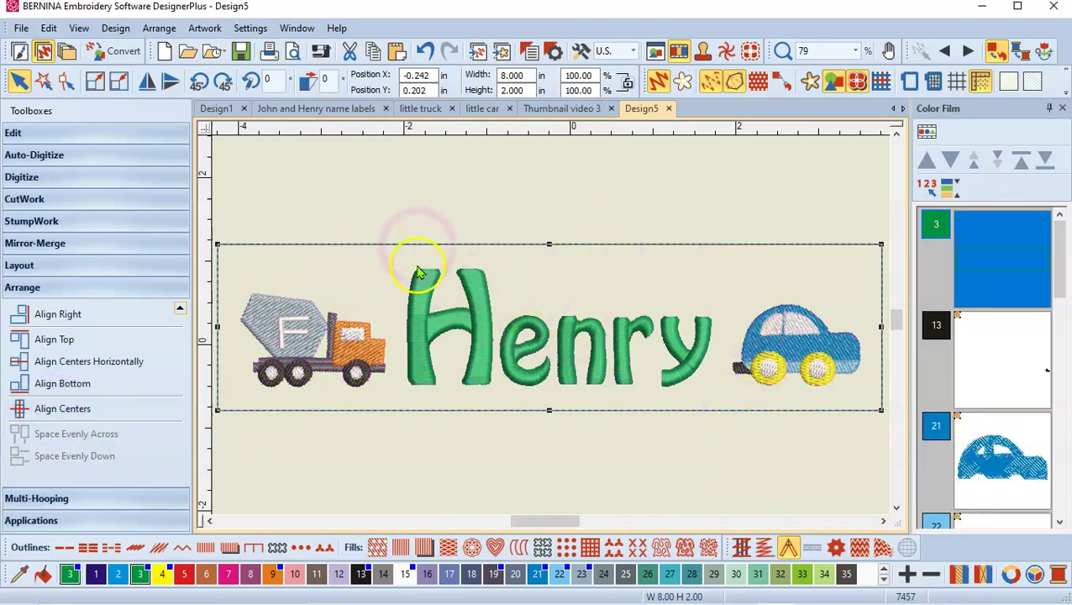
{"action": "left_click", "coordinate": [706, 458]}
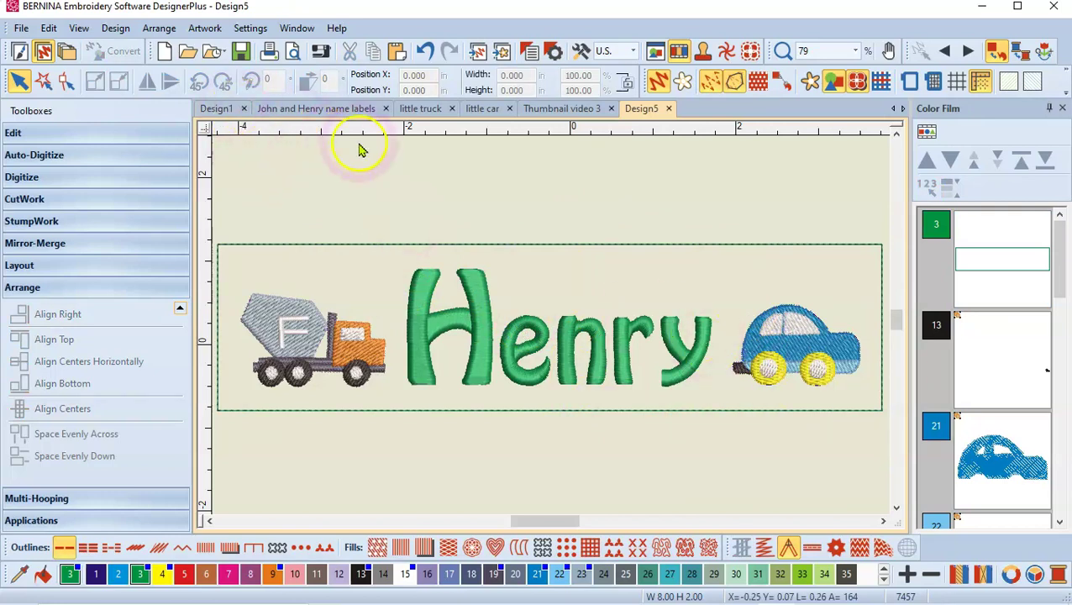
Step: Save the design as a new file in the Name for bags folder, named with the label's first name followed by "name label 2"
{"action": "left_click", "coordinate": [19, 29]}
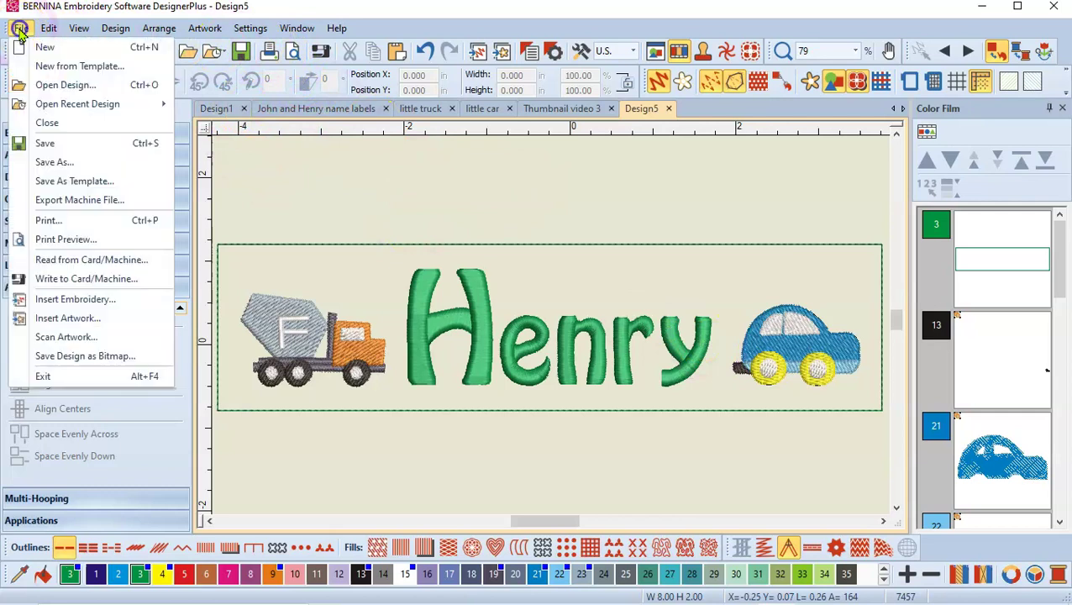
{"action": "left_click", "coordinate": [48, 165]}
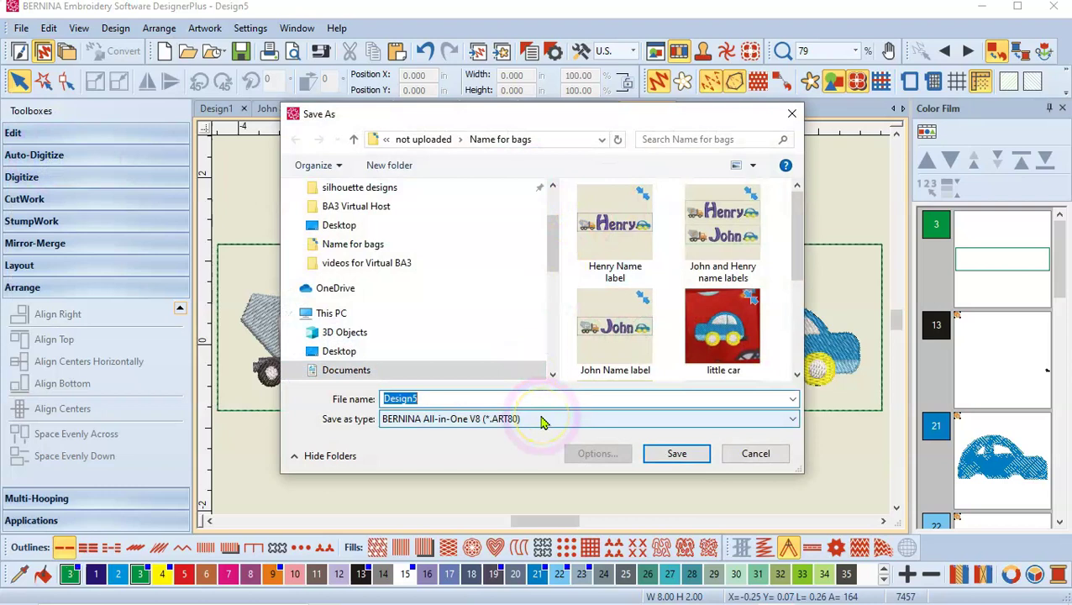
{"action": "type", "text": "Henry "}
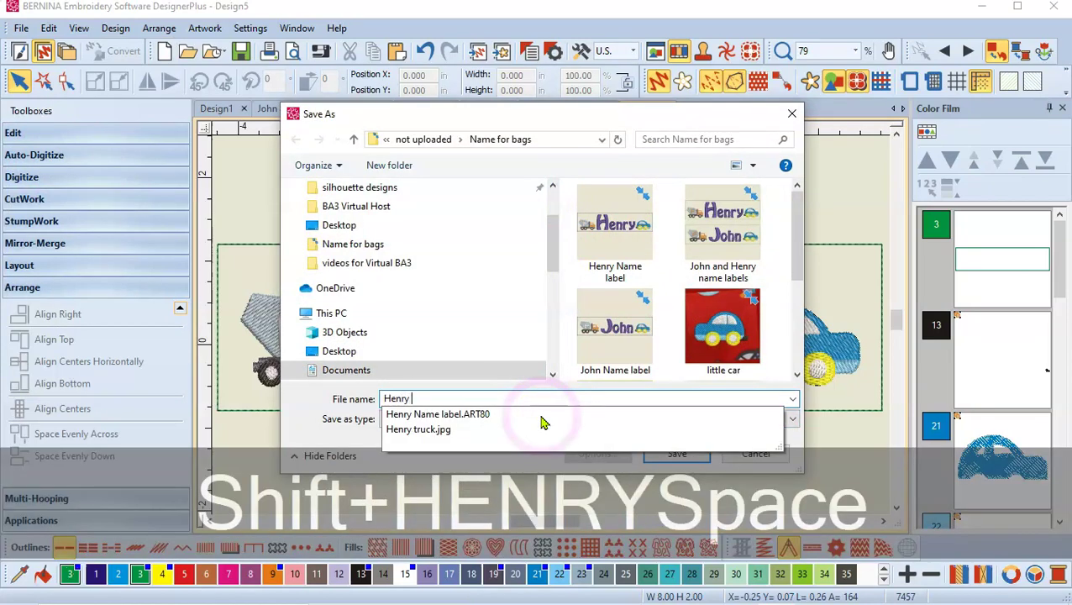
{"action": "type", "text": "name label"}
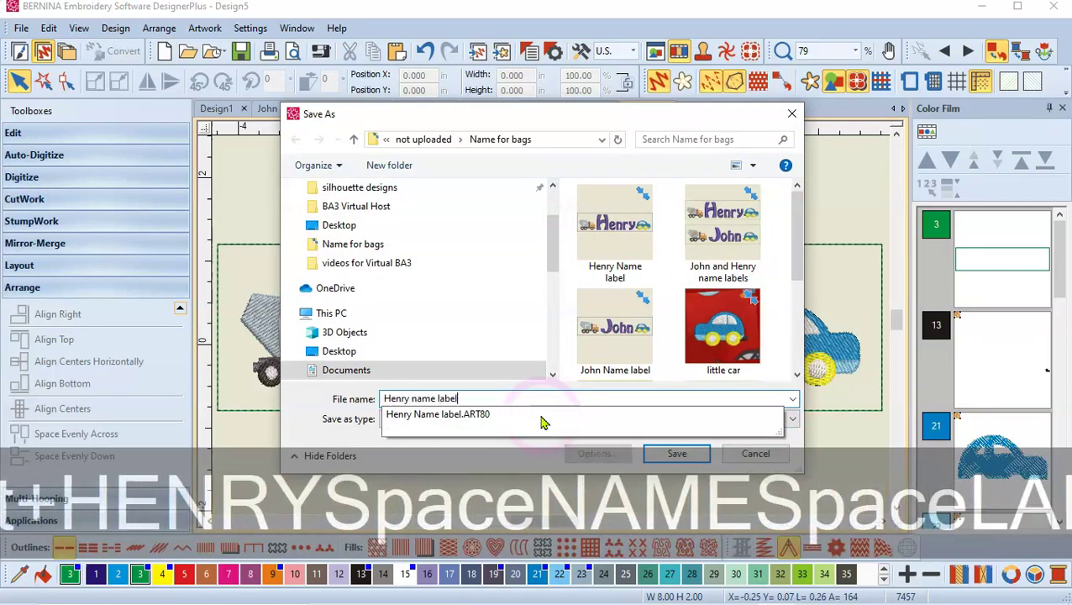
{"action": "left_click", "coordinate": [676, 455]}
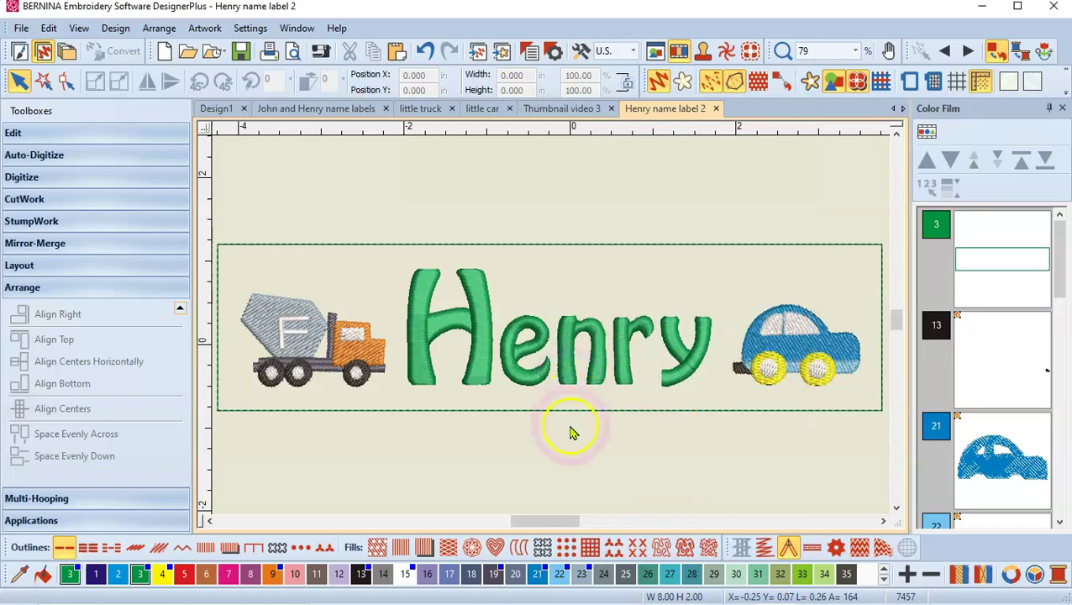
Step: Duplicate the entire label with its outline and stack the two labels one above the other with a small gap
{"action": "key", "text": "ctrl+a"}
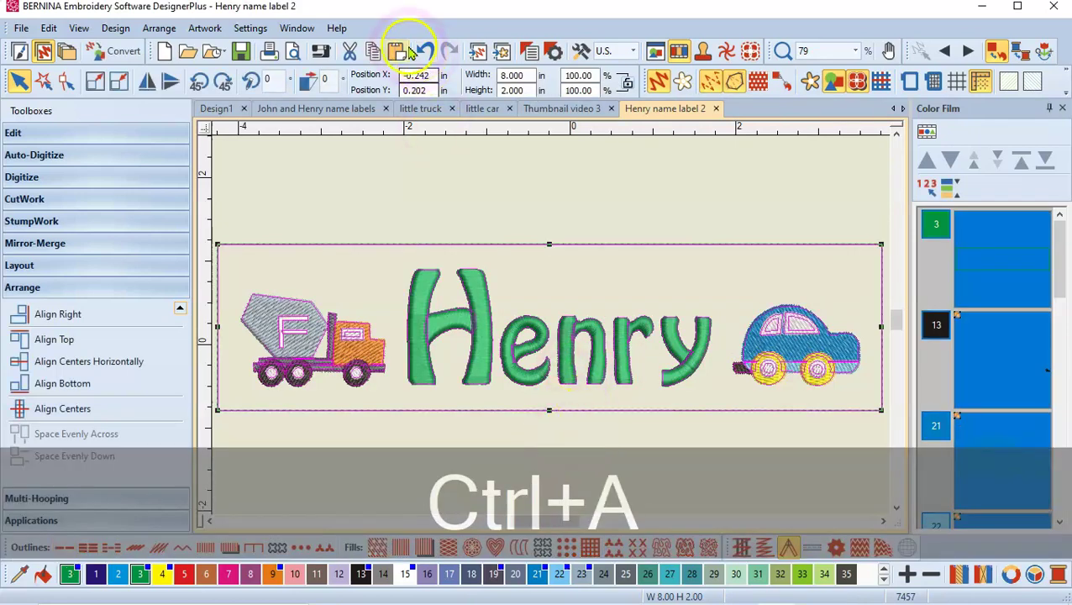
{"action": "left_click", "coordinate": [373, 51]}
{"action": "left_click", "coordinate": [397, 51]}
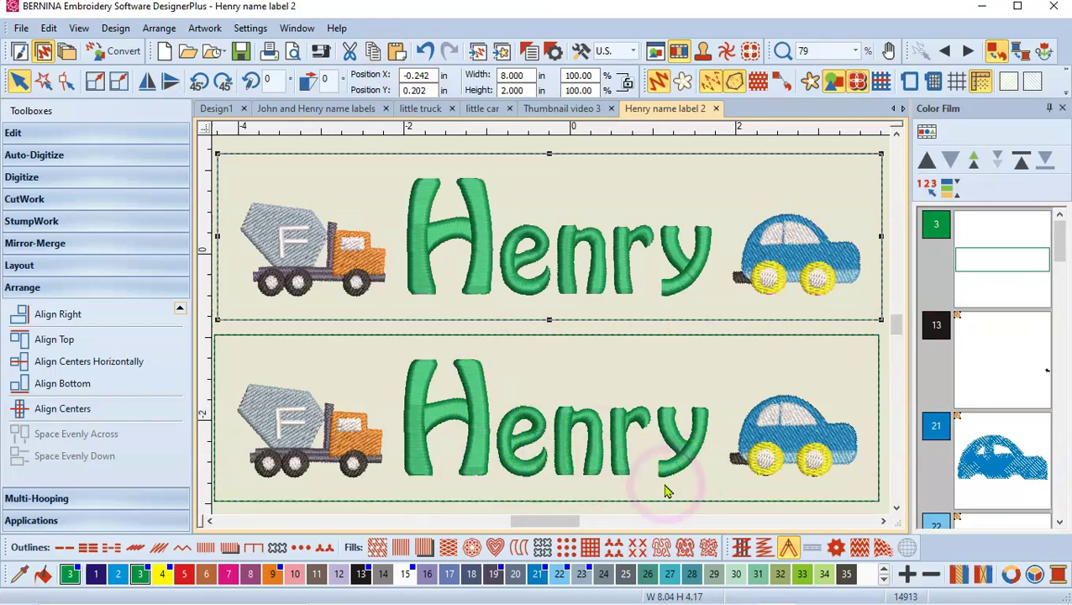
Step: Ungroup the artwork in the lower label and delete only its name lettering
{"action": "left_click", "coordinate": [625, 475]}
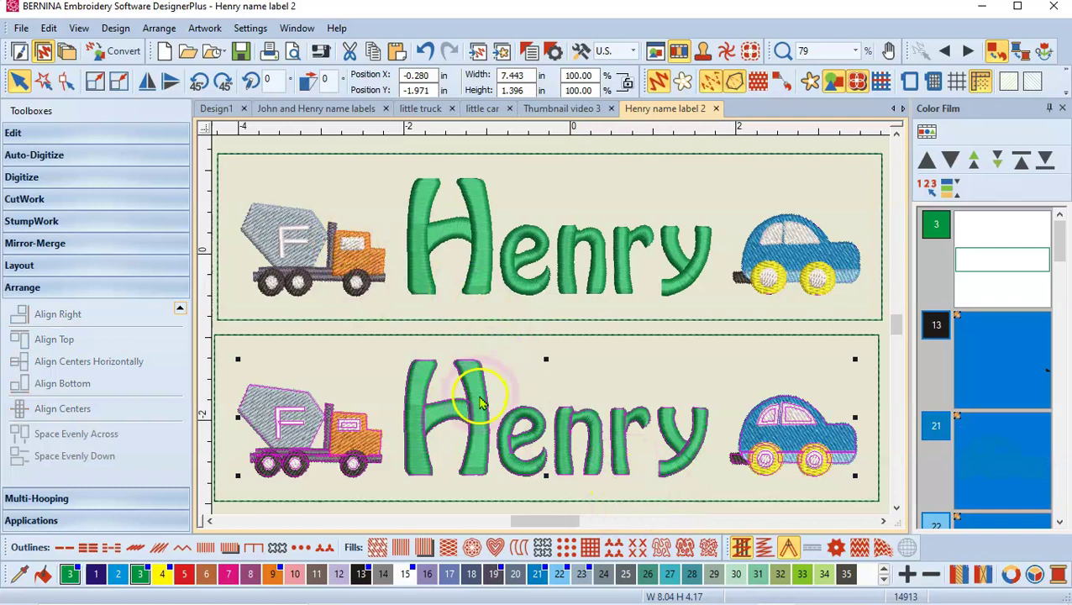
{"action": "right_click", "coordinate": [482, 458]}
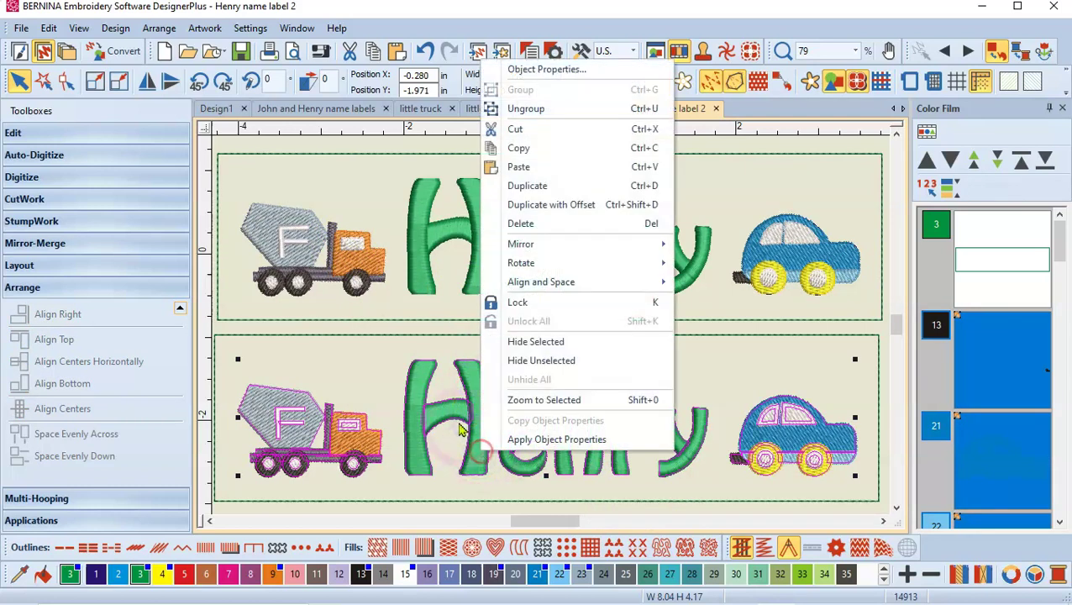
{"action": "left_click", "coordinate": [528, 109]}
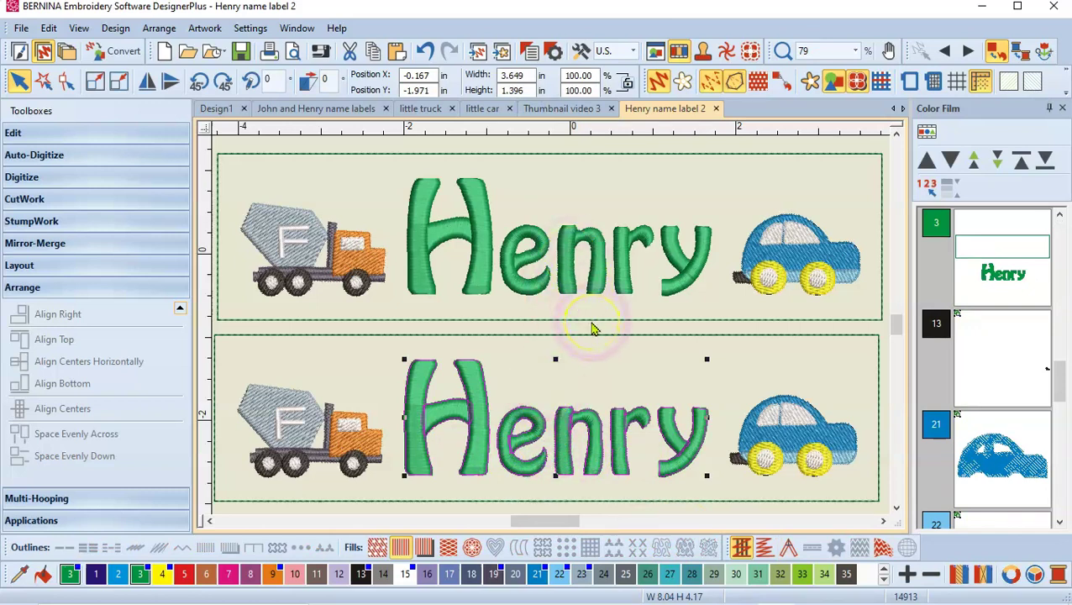
{"action": "key", "text": "Delete"}
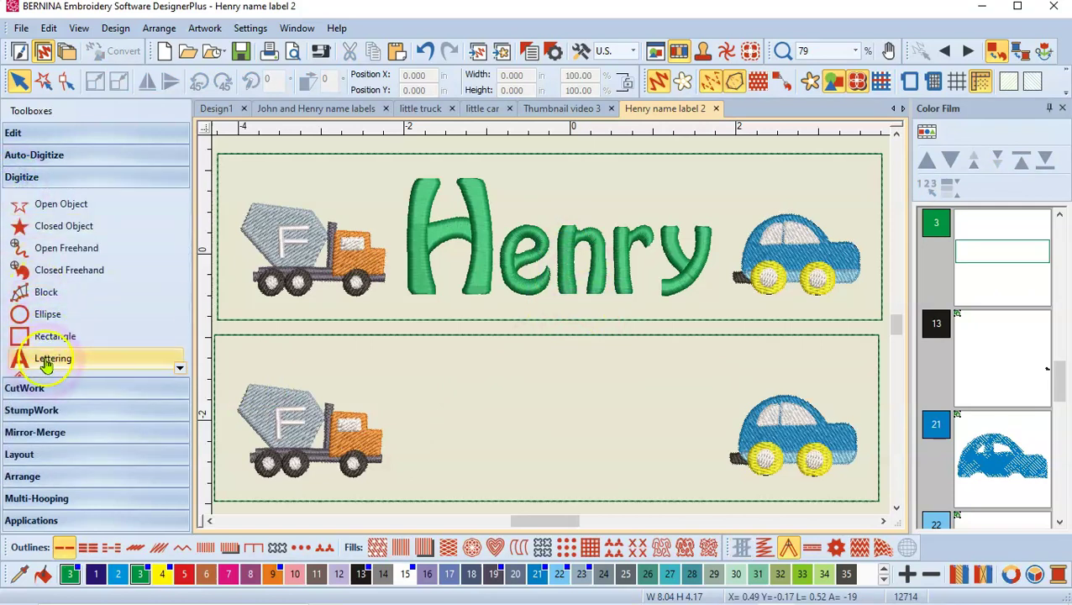
Step: Add the second first name in Drifter lettering between the lower truck and car, and enlarge it to about 2.63 by 1.13 in
{"action": "left_click", "coordinate": [47, 361]}
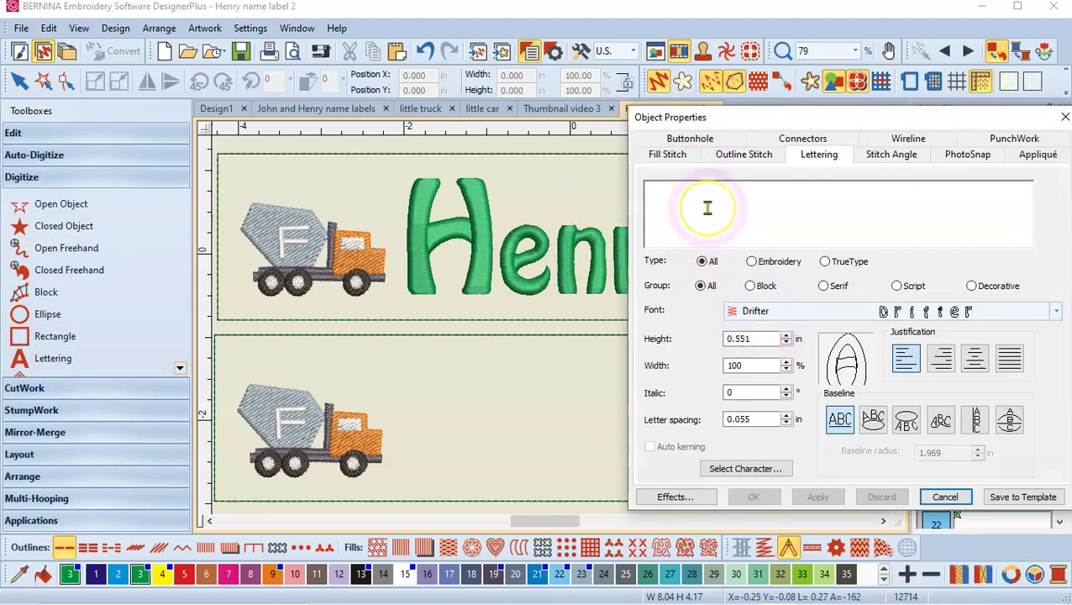
{"action": "type", "text": "John"}
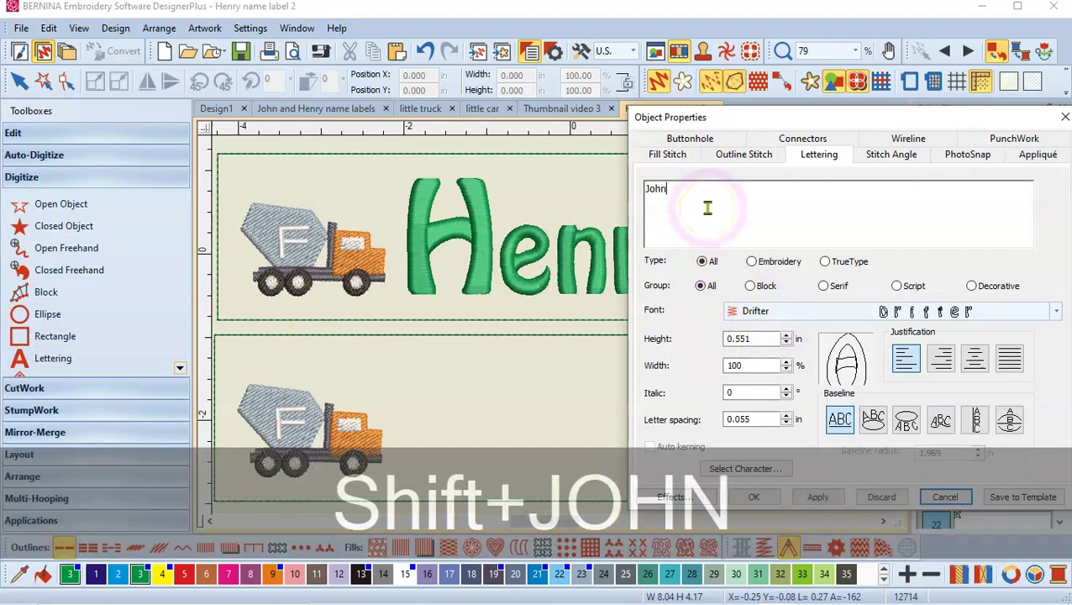
{"action": "key", "text": "Return"}
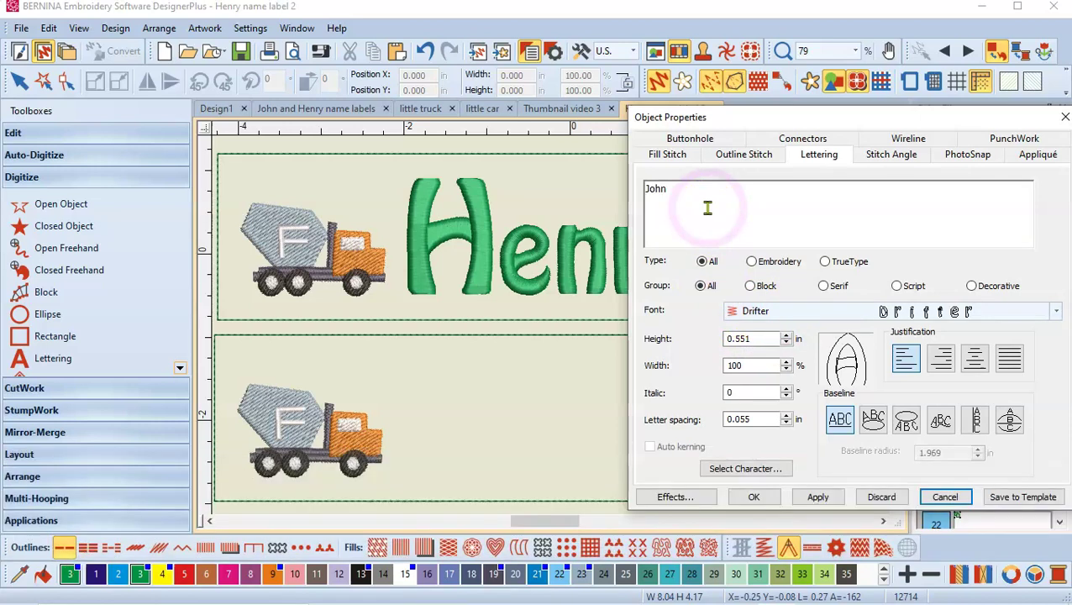
{"action": "left_click", "coordinate": [754, 496]}
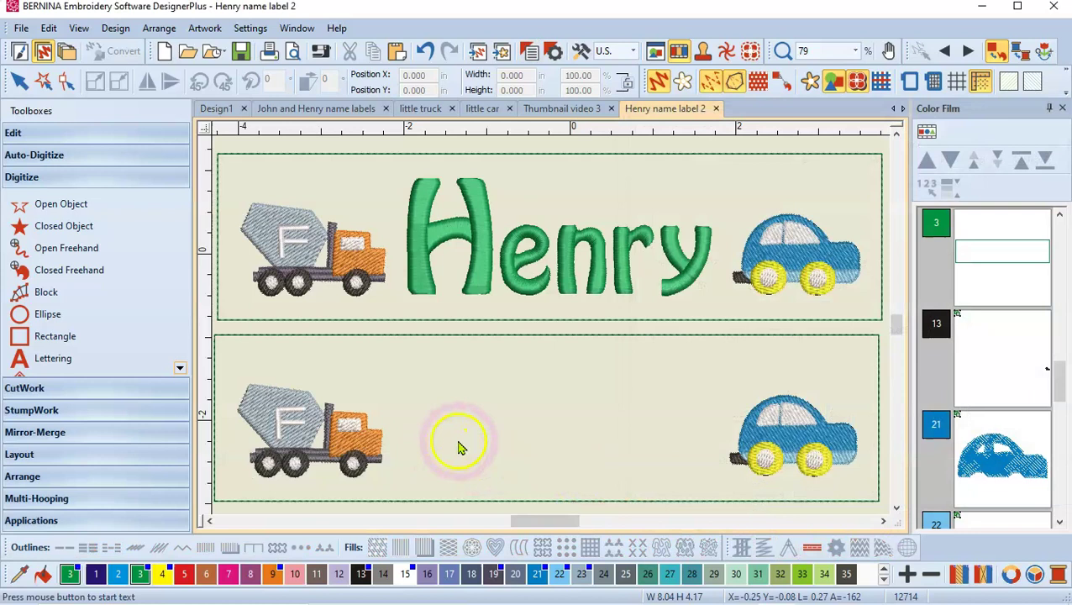
{"action": "left_click", "coordinate": [458, 441]}
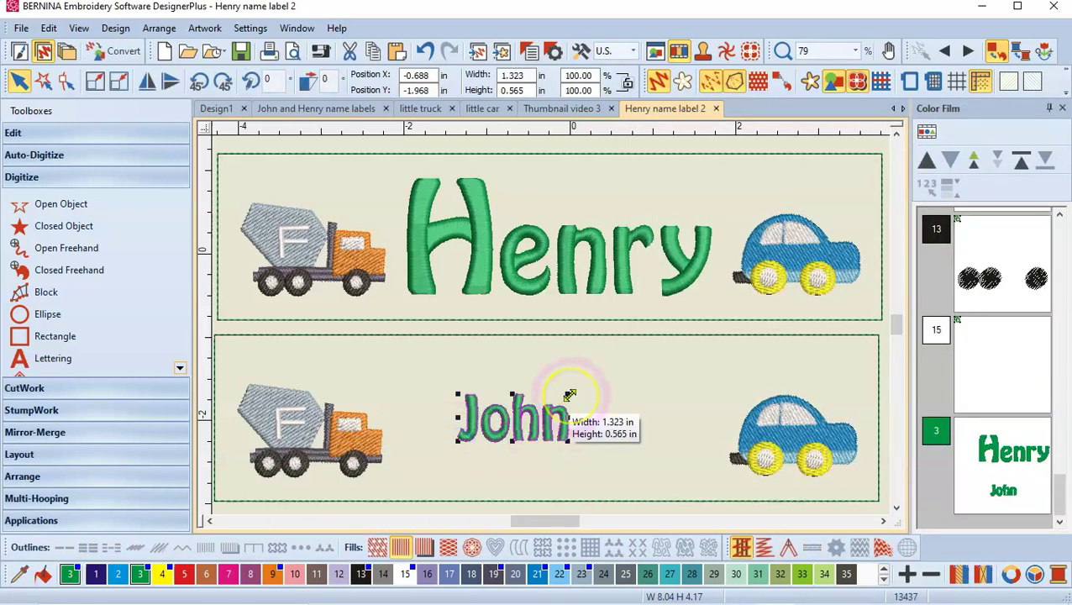
{"action": "left_click_drag", "start_coordinate": [567, 383], "coordinate": [680, 370]}
{"action": "left_click_drag", "start_coordinate": [551, 451], "coordinate": [597, 447]}
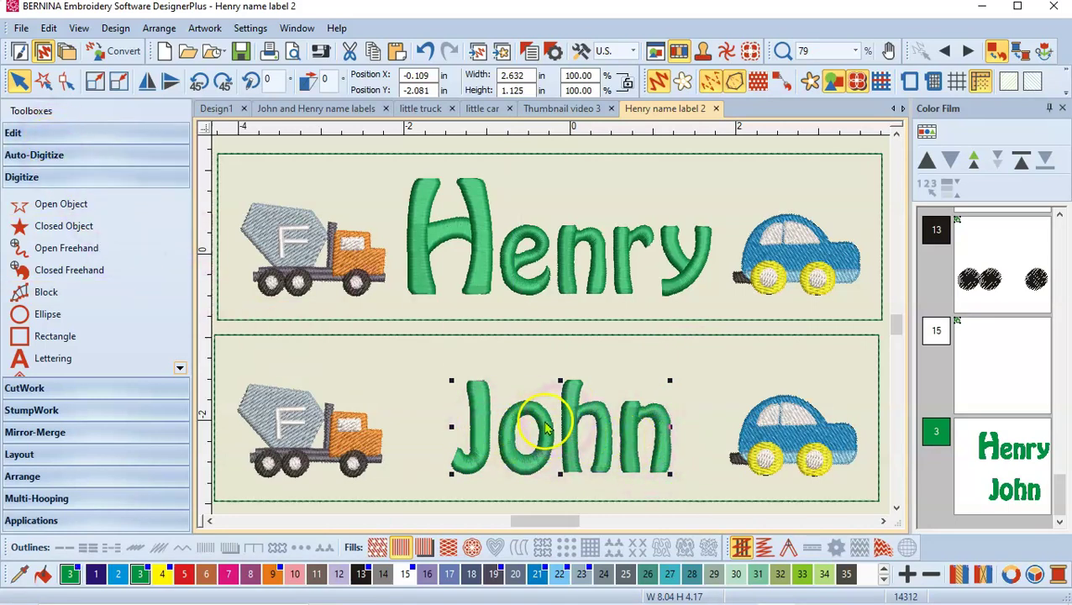
Step: Enlarge the lower label's name lettering to about 2.99 by 1.28 in and break it apart into separate letters
{"action": "left_click_drag", "start_coordinate": [670, 386], "coordinate": [683, 373]}
{"action": "left_click", "coordinate": [46, 134]}
{"action": "left_click", "coordinate": [55, 279]}
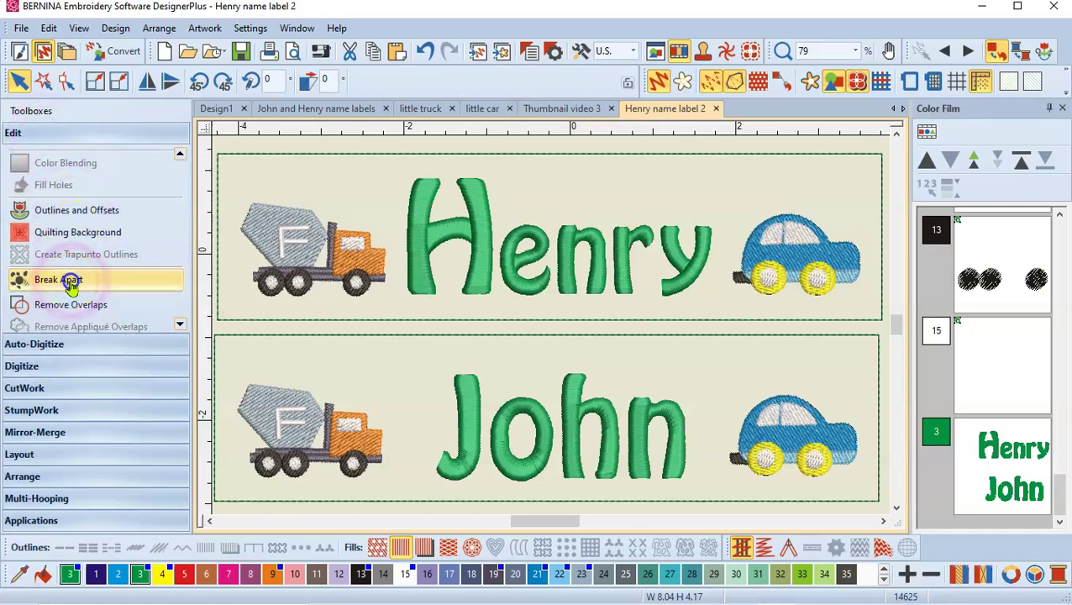
{"action": "left_click", "coordinate": [460, 426]}
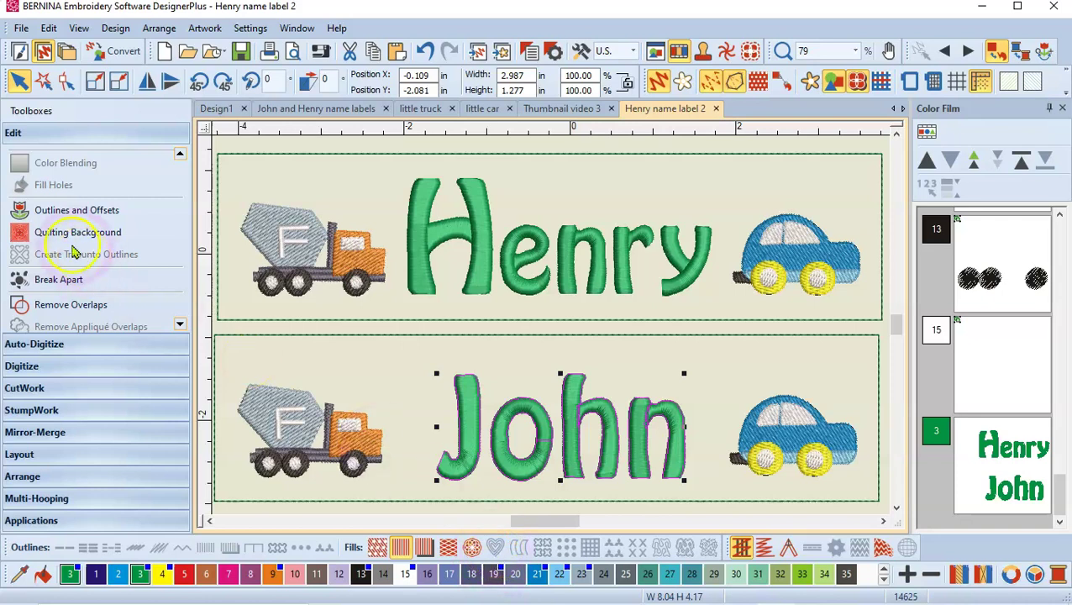
{"action": "left_click", "coordinate": [57, 279]}
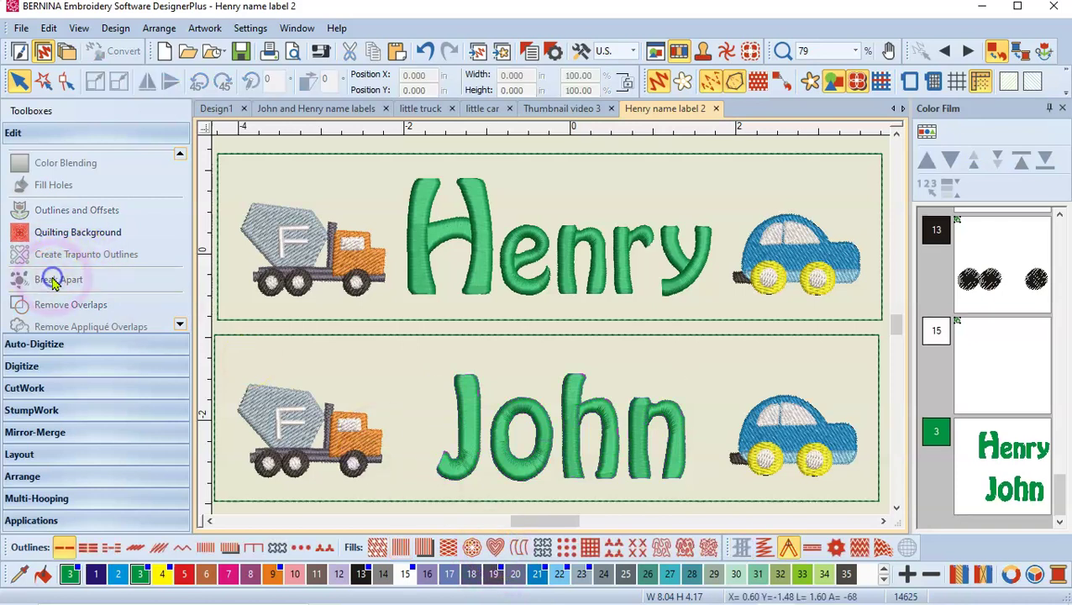
Step: Change only the first letter of the lower name to the Christopher font
{"action": "left_click", "coordinate": [448, 476]}
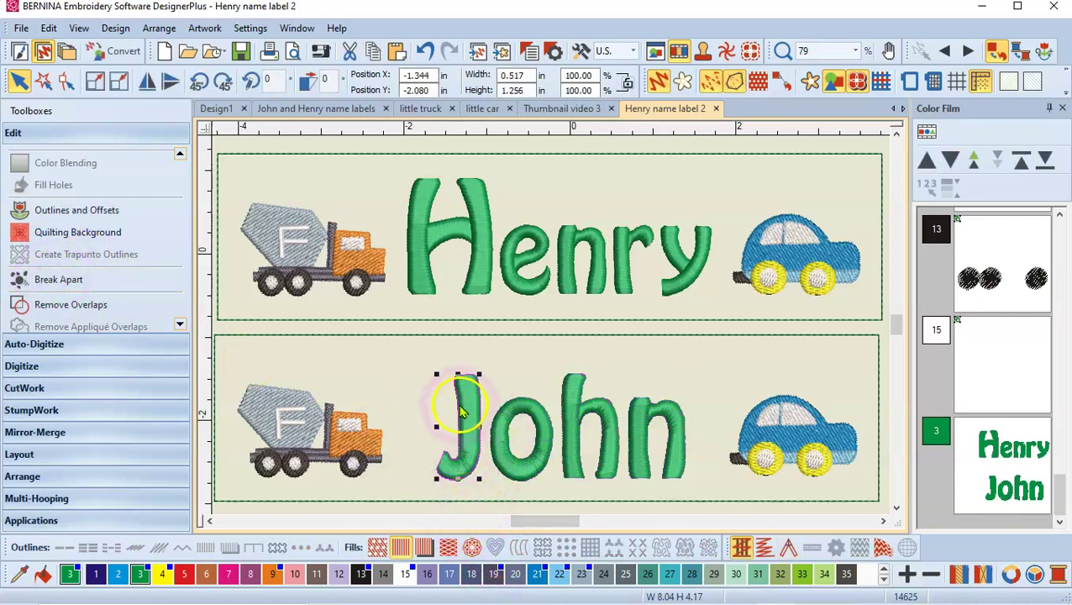
{"action": "double_click", "coordinate": [469, 406]}
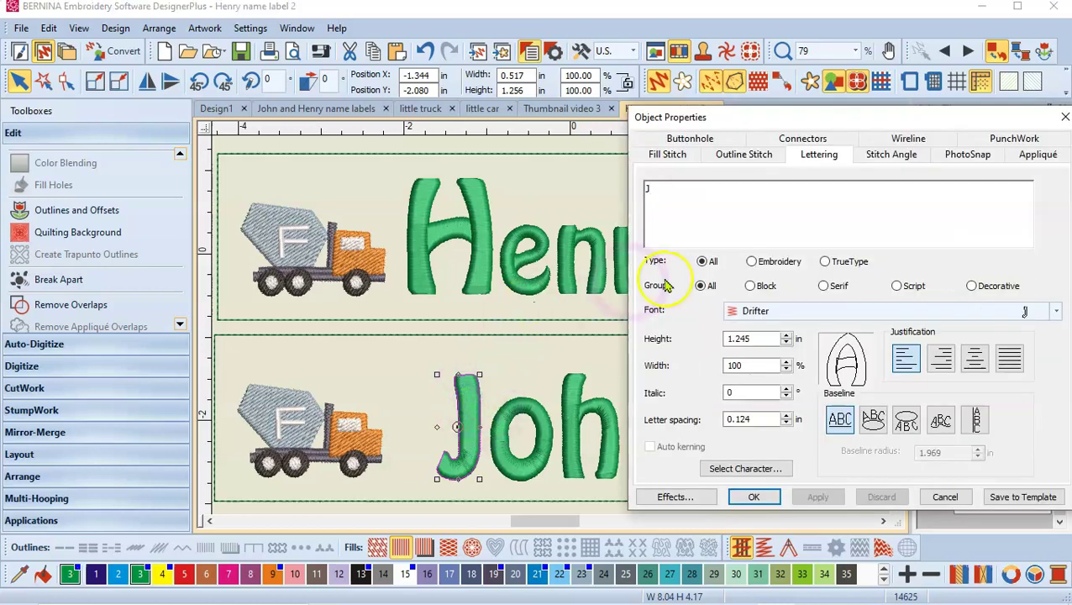
{"action": "left_click", "coordinate": [1054, 312]}
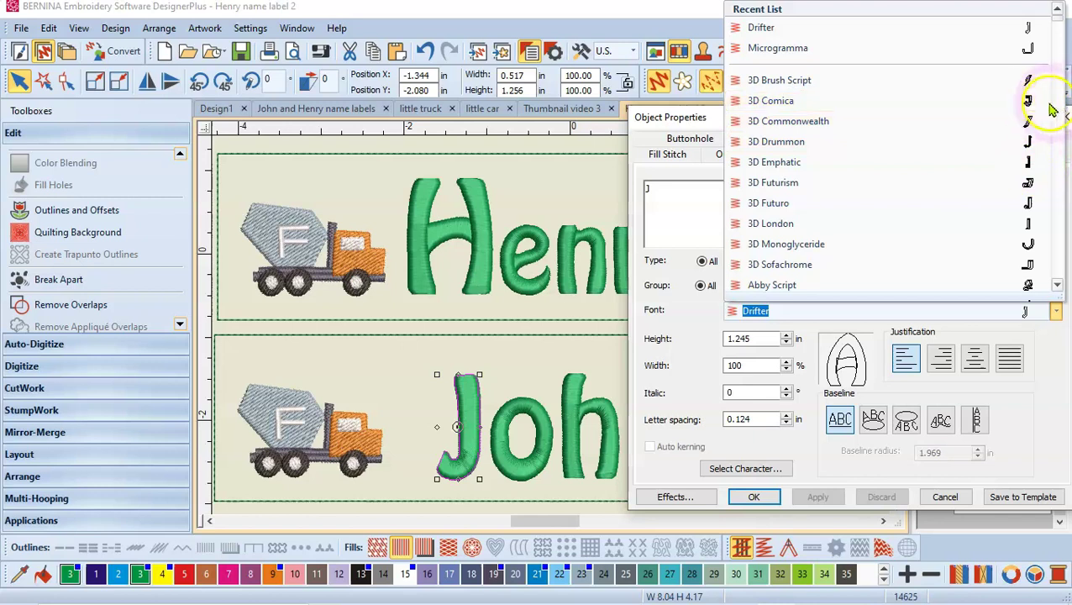
{"action": "left_click_drag", "start_coordinate": [1061, 287], "coordinate": [1060, 288]}
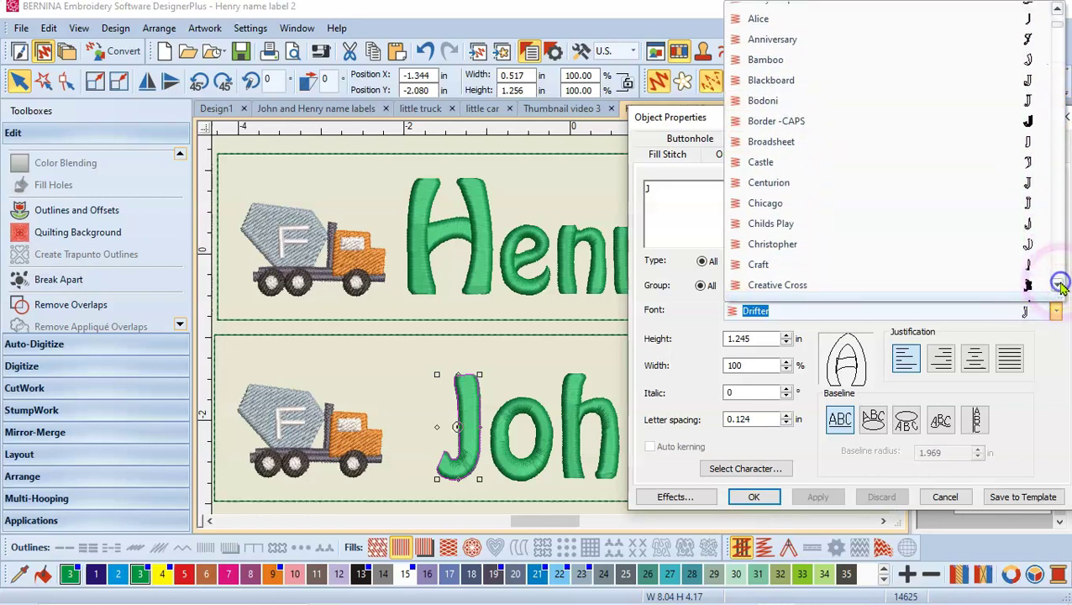
{"action": "left_click", "coordinate": [761, 245]}
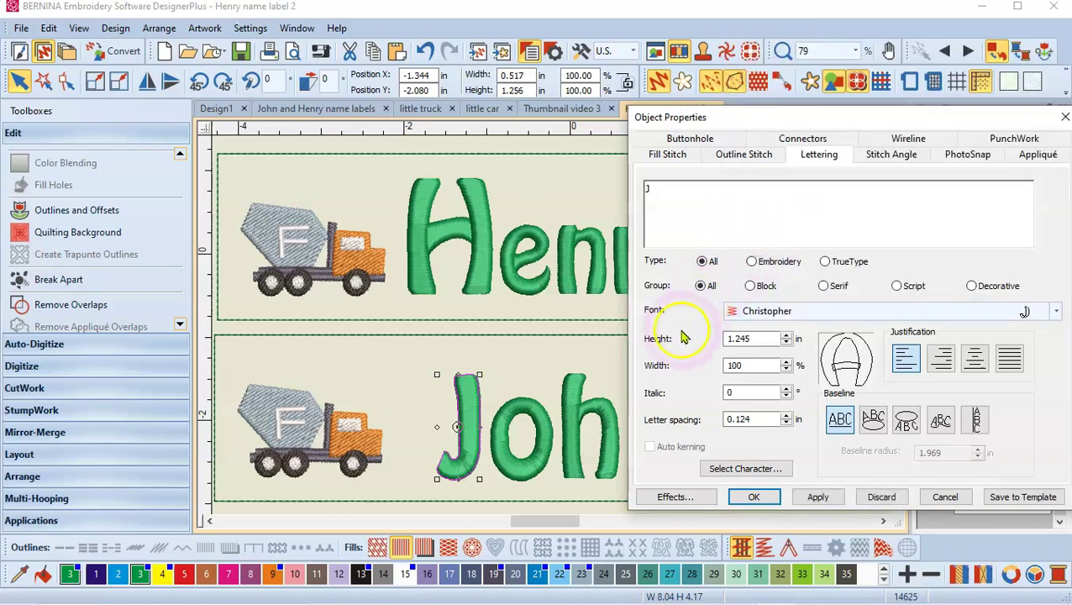
{"action": "left_click", "coordinate": [817, 497]}
{"action": "left_click", "coordinate": [754, 498]}
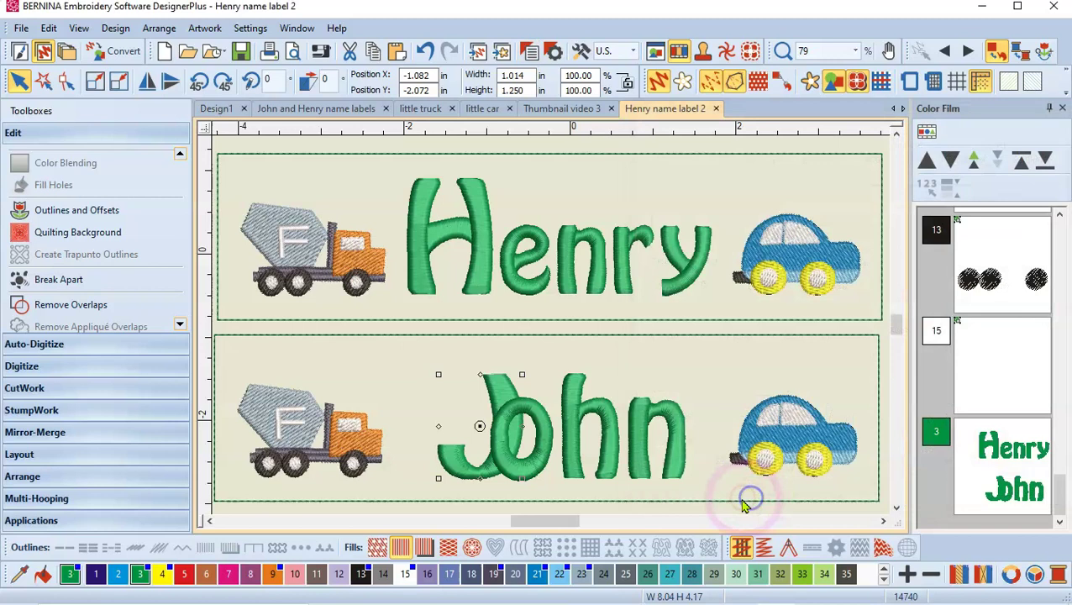
Step: Move the first letter toward the truck, enlarge it to about 1.23 by 1.52 in, and shift the other three letters toward the car
{"action": "left_click_drag", "start_coordinate": [453, 475], "coordinate": [416, 473]}
{"action": "left_click_drag", "start_coordinate": [401, 373], "coordinate": [382, 349]}
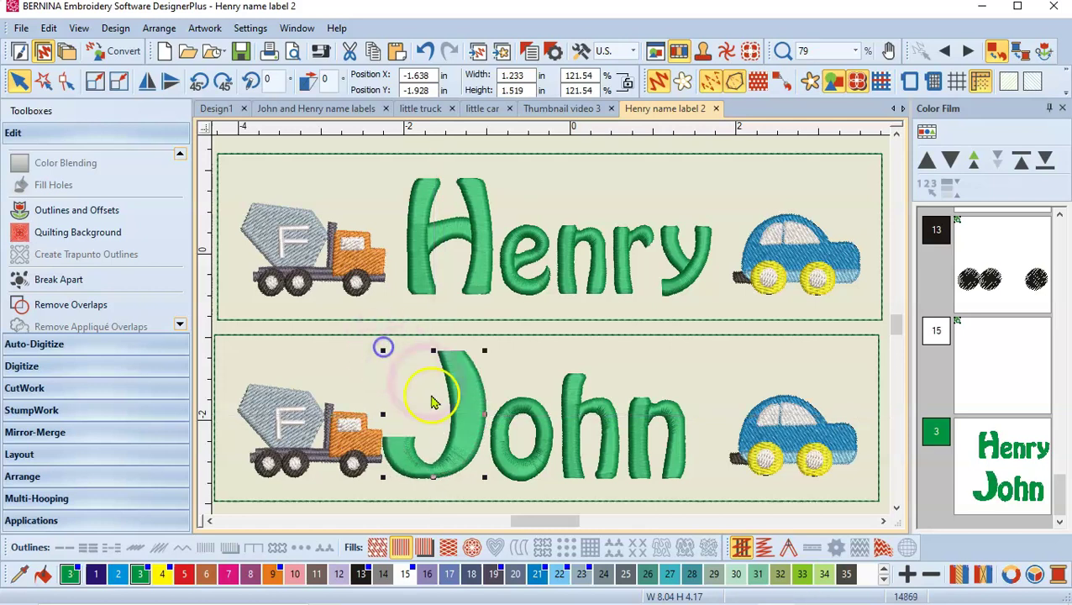
{"action": "left_click", "coordinate": [542, 468]}
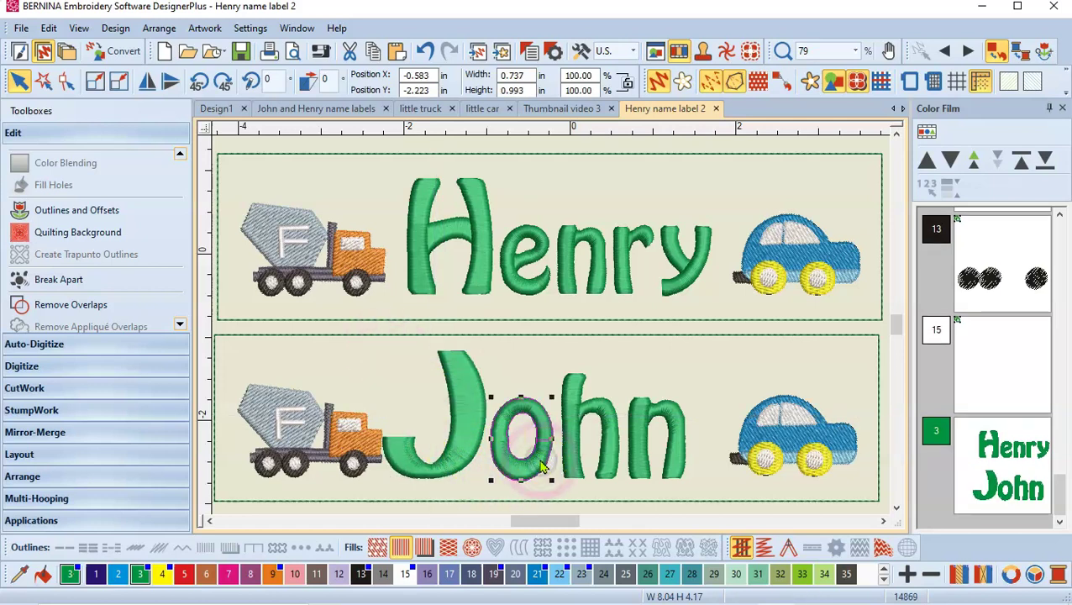
{"action": "left_click", "coordinate": [580, 458], "text": "ctrl"}
{"action": "left_click", "coordinate": [640, 435], "text": "ctrl"}
{"action": "left_click_drag", "start_coordinate": [602, 387], "coordinate": [627, 384]}
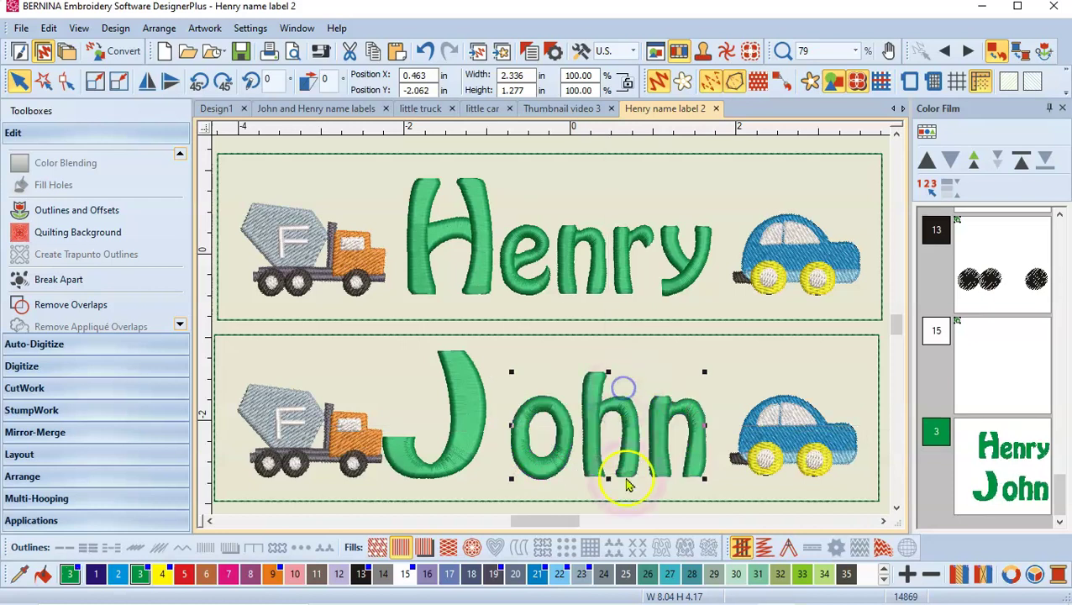
Step: Align the bottoms of the lower name's four letters and move the first letter closer to the second
{"action": "left_click", "coordinate": [469, 436], "text": "ctrl"}
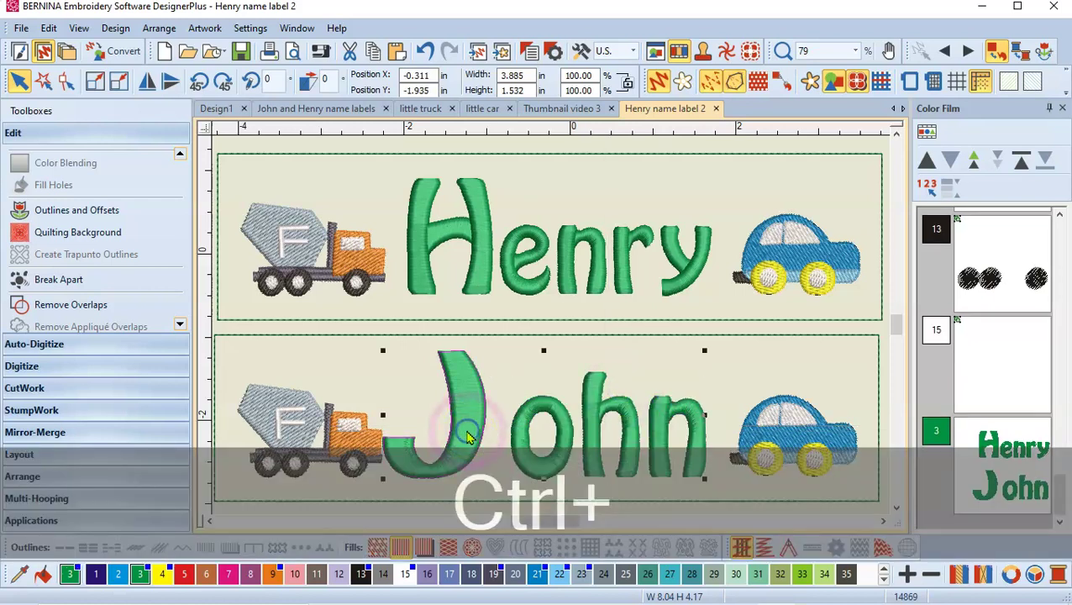
{"action": "left_click", "coordinate": [42, 476]}
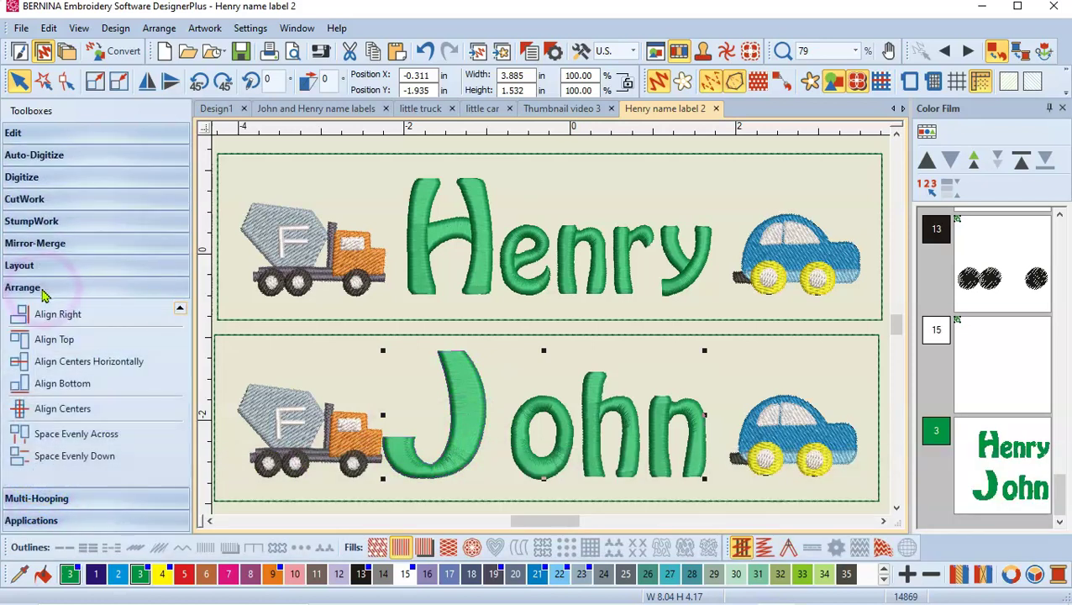
{"action": "left_click", "coordinate": [46, 387]}
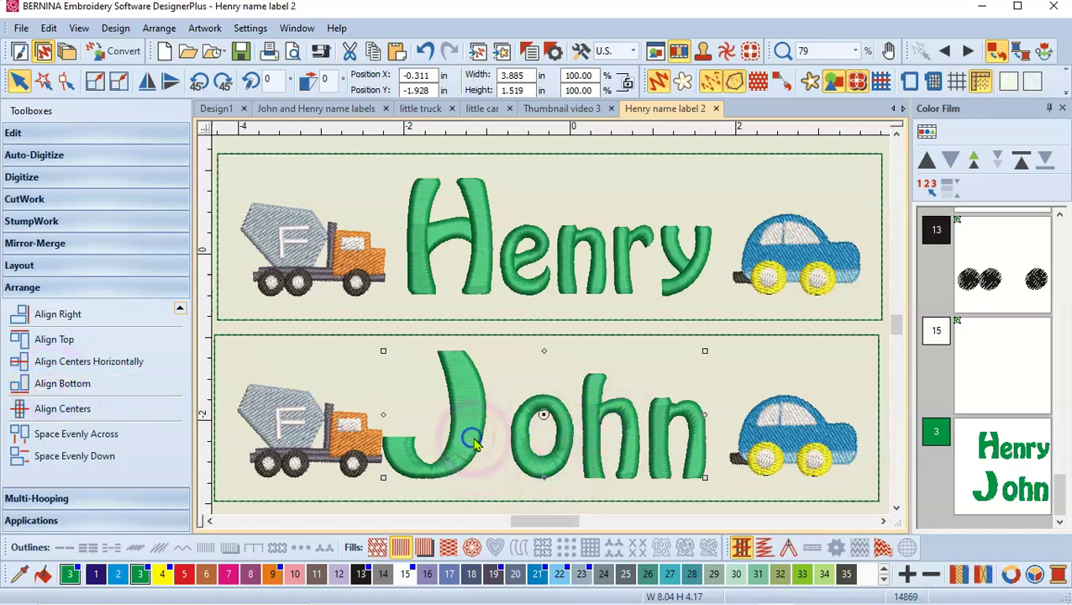
{"action": "left_click", "coordinate": [452, 486]}
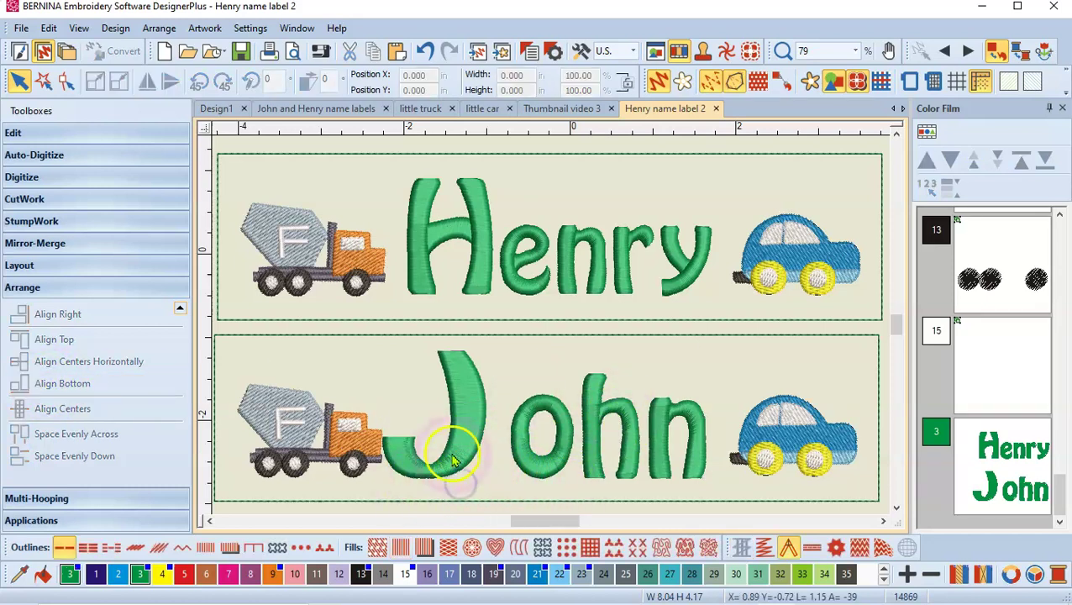
{"action": "left_click", "coordinate": [452, 458]}
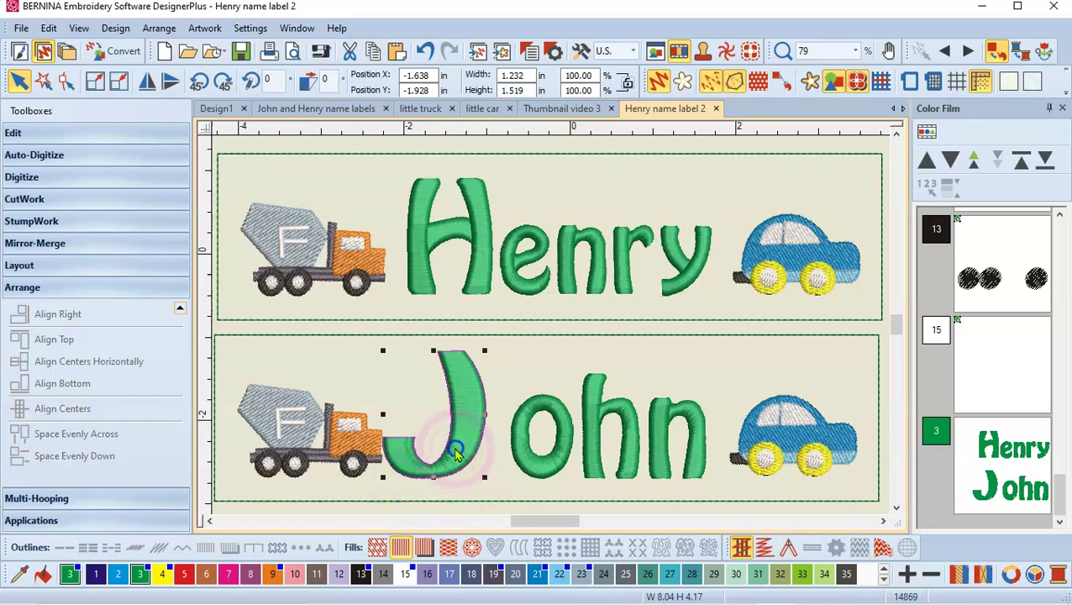
{"action": "left_click_drag", "start_coordinate": [469, 448], "coordinate": [476, 448]}
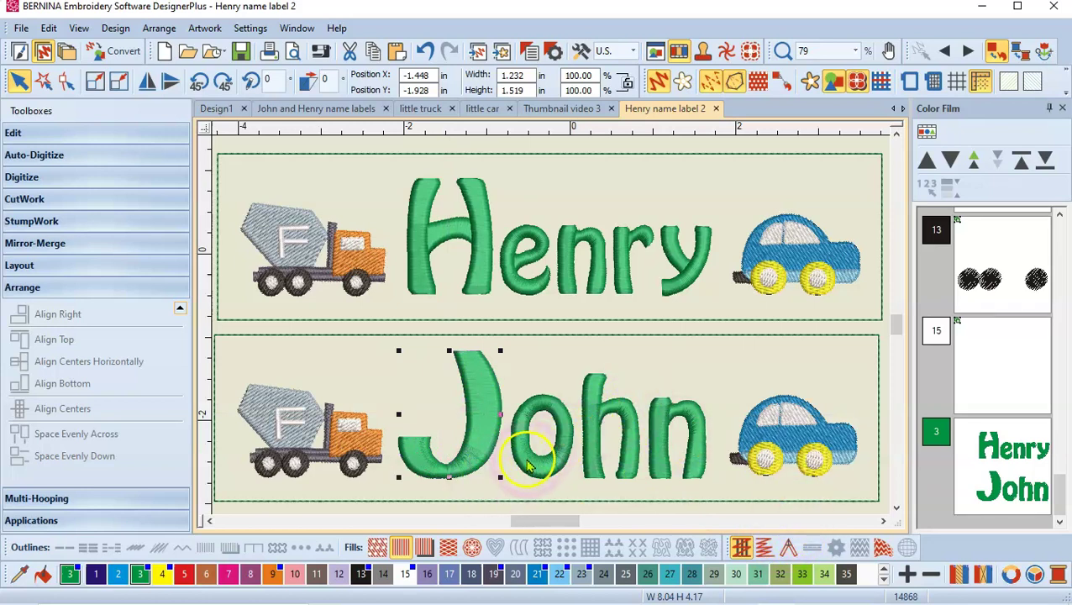
Step: Group the lower name's four letters and reduce the group to about 3.53 by 1.45 in
{"action": "left_click", "coordinate": [563, 425], "text": "ctrl"}
{"action": "left_click", "coordinate": [602, 412], "text": "ctrl"}
{"action": "left_click", "coordinate": [658, 412], "text": "ctrl"}
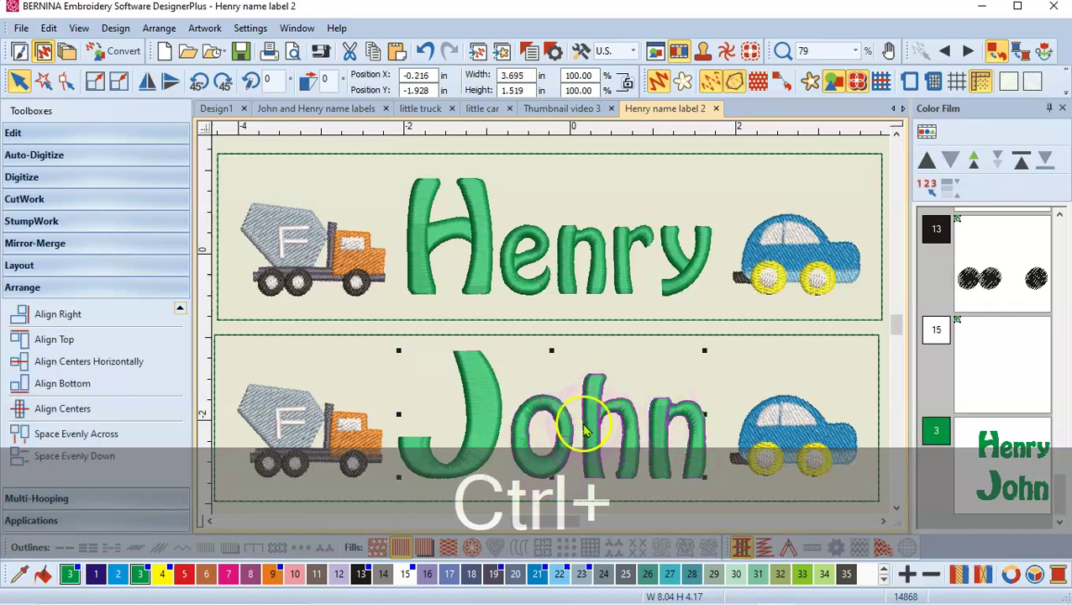
{"action": "right_click", "coordinate": [588, 413]}
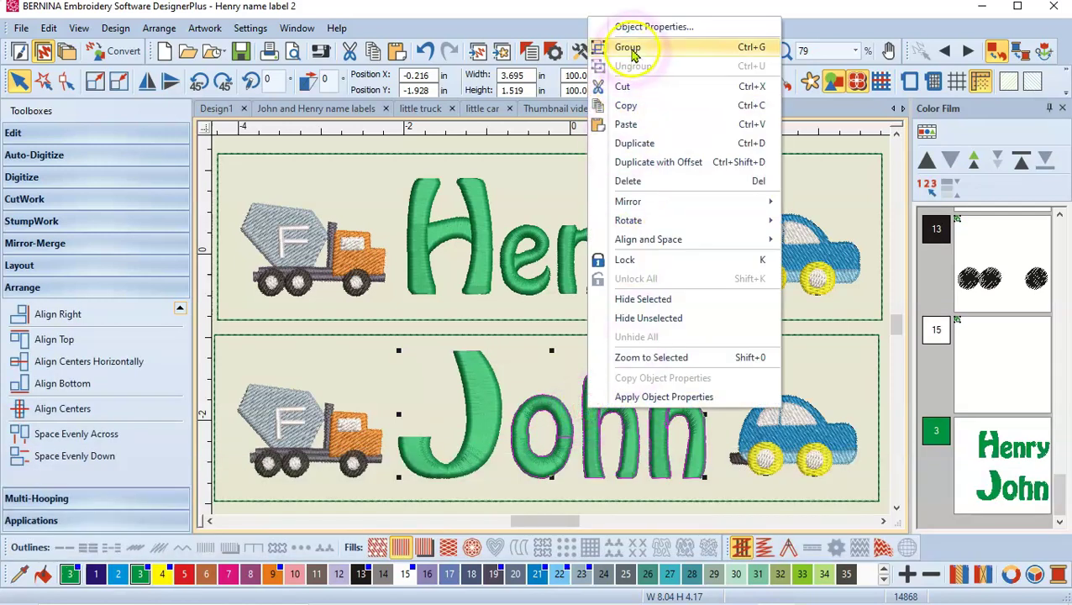
{"action": "left_click", "coordinate": [631, 47]}
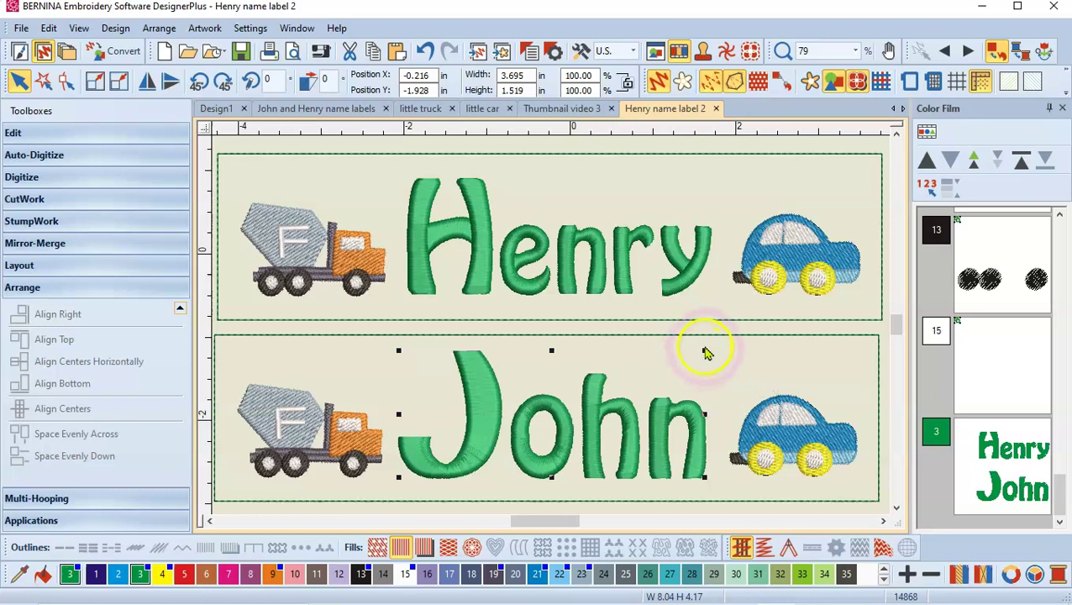
{"action": "mouse_move", "coordinate": [705, 354]}
{"action": "left_mouse_down"}
{"action": "mouse_move", "coordinate": [691, 352]}
{"action": "mouse_move", "coordinate": [699, 358]}
{"action": "left_mouse_up"}
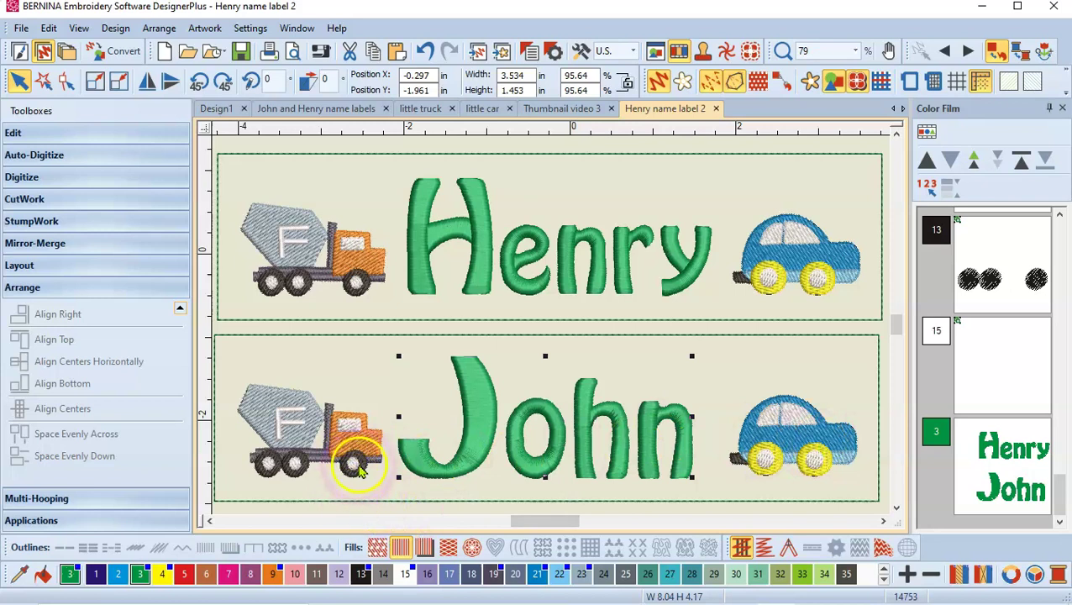
Step: Align the bottoms of the lower truck, name and car, and space the three evenly across
{"action": "key", "text": "ctrl"}
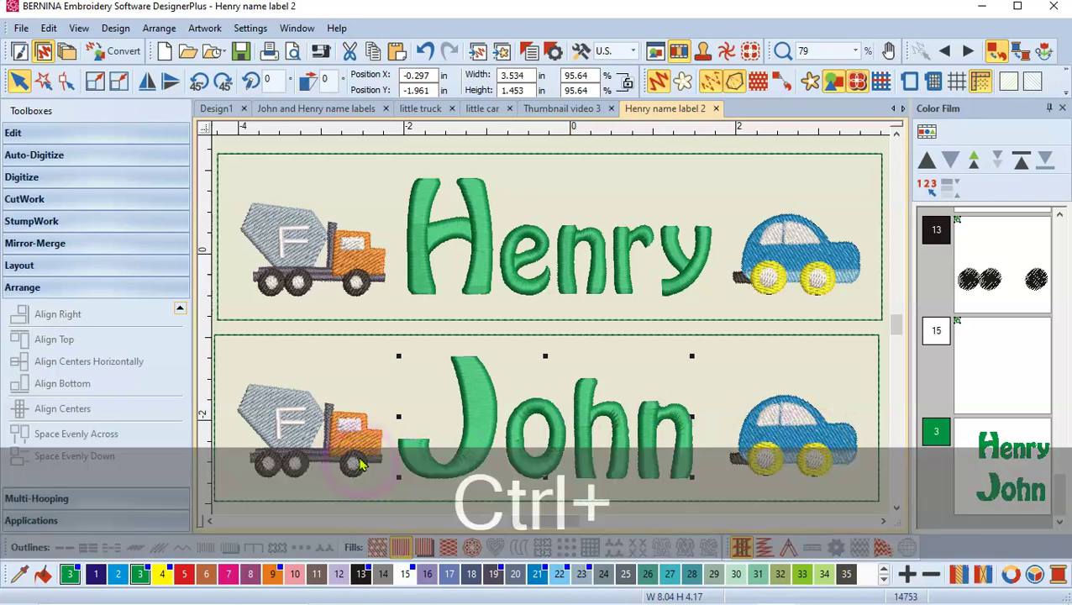
{"action": "left_click", "coordinate": [360, 435], "text": "ctrl"}
{"action": "left_click", "coordinate": [793, 411], "text": "ctrl"}
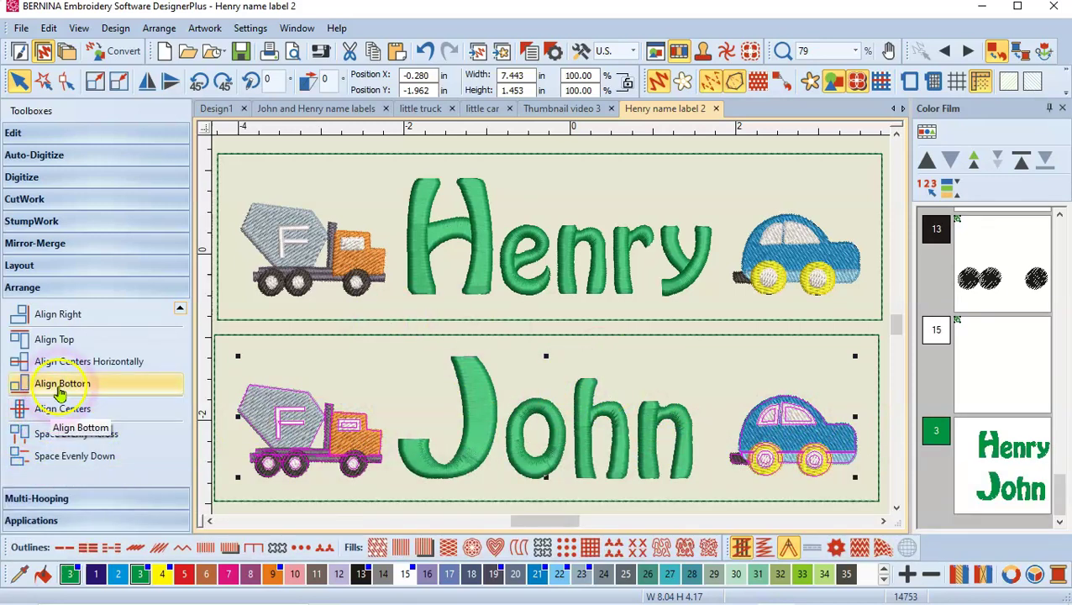
{"action": "left_click", "coordinate": [61, 390]}
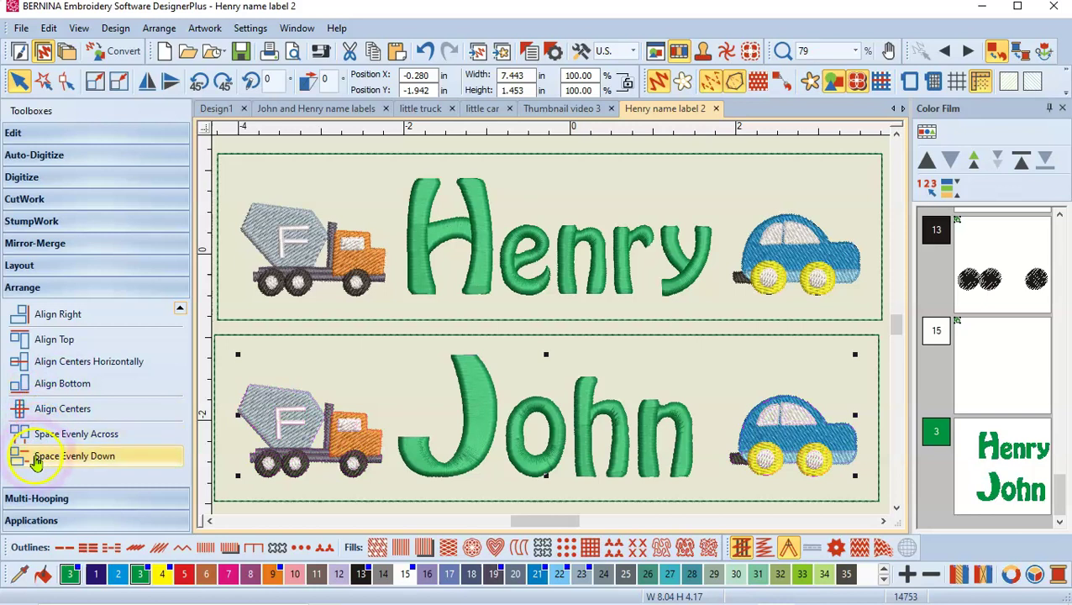
{"action": "left_click", "coordinate": [45, 436]}
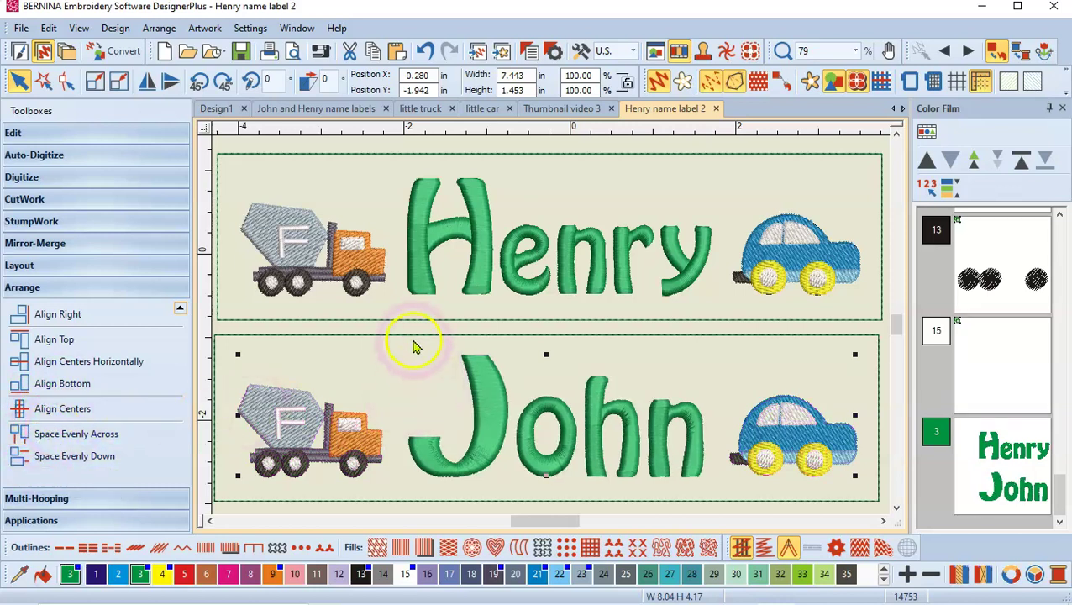
Step: Group the lower truck, name and car, and align the group's center with the lower label's outline
{"action": "left_click", "coordinate": [412, 347]}
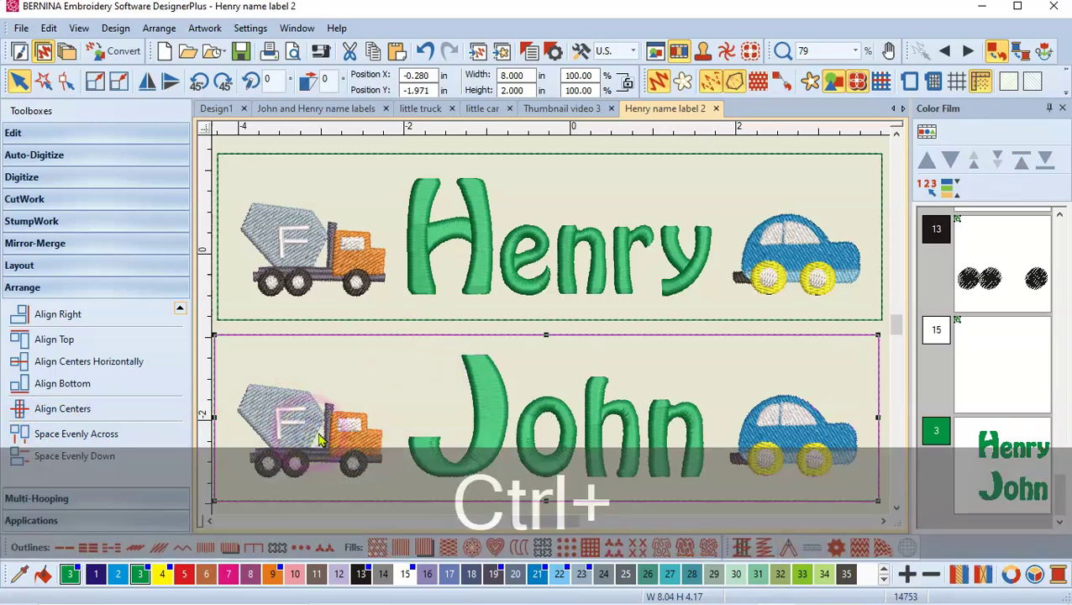
{"action": "left_click", "coordinate": [496, 511]}
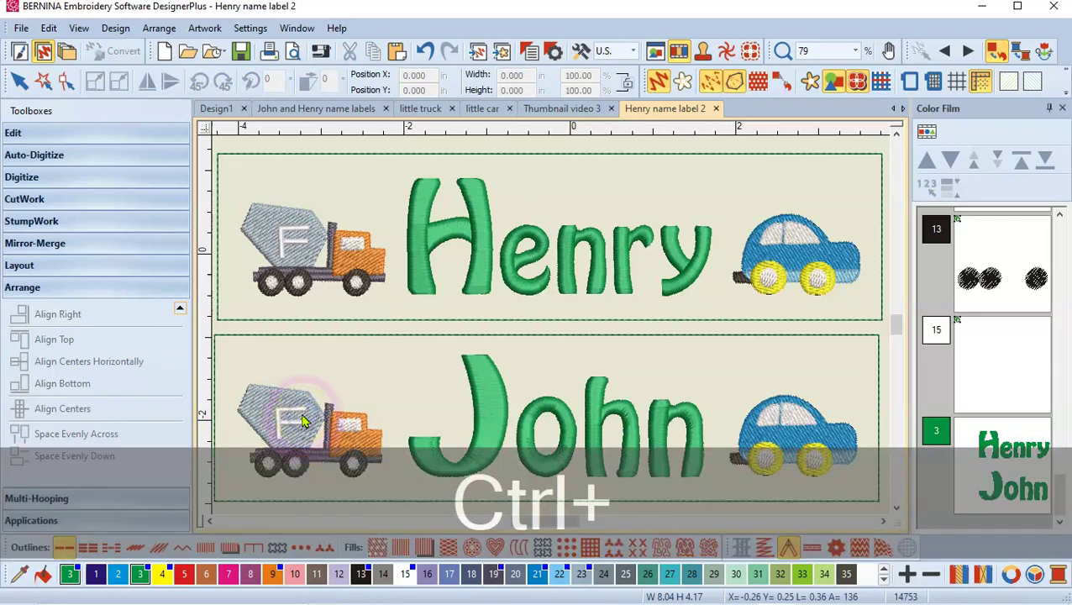
{"action": "left_click", "coordinate": [304, 422], "text": "ctrl"}
{"action": "left_click", "coordinate": [493, 409], "text": "ctrl"}
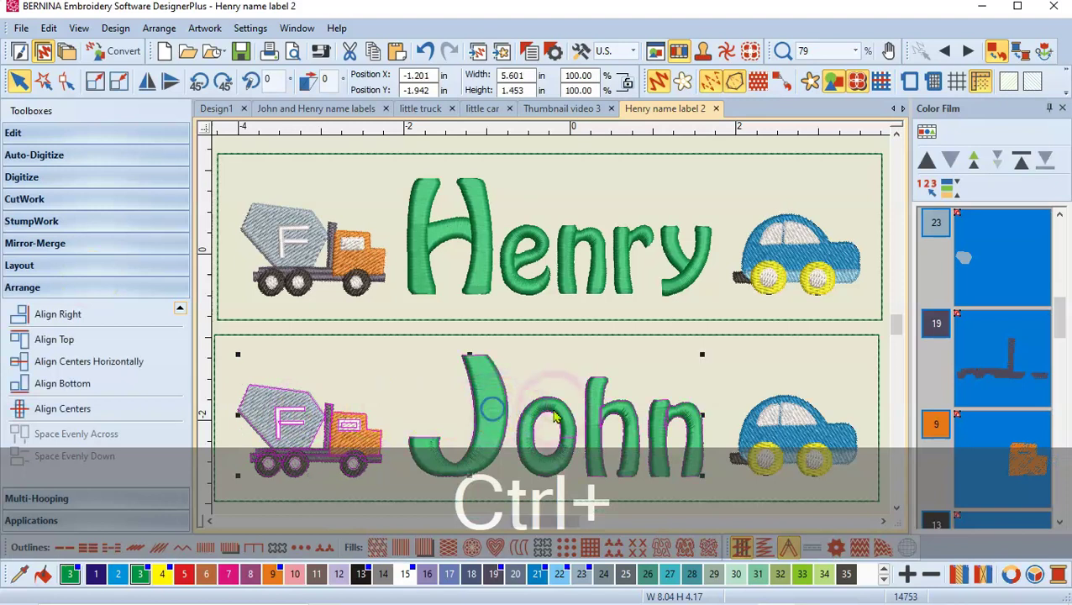
{"action": "left_click", "coordinate": [772, 430], "text": "ctrl"}
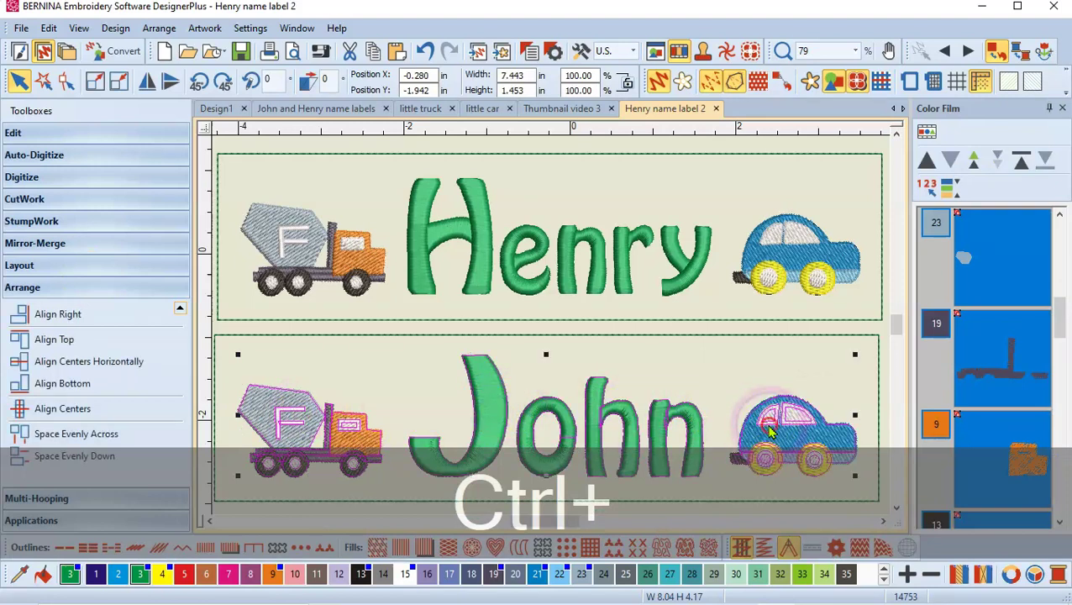
{"action": "right_click", "coordinate": [772, 431]}
{"action": "left_click", "coordinate": [826, 67]}
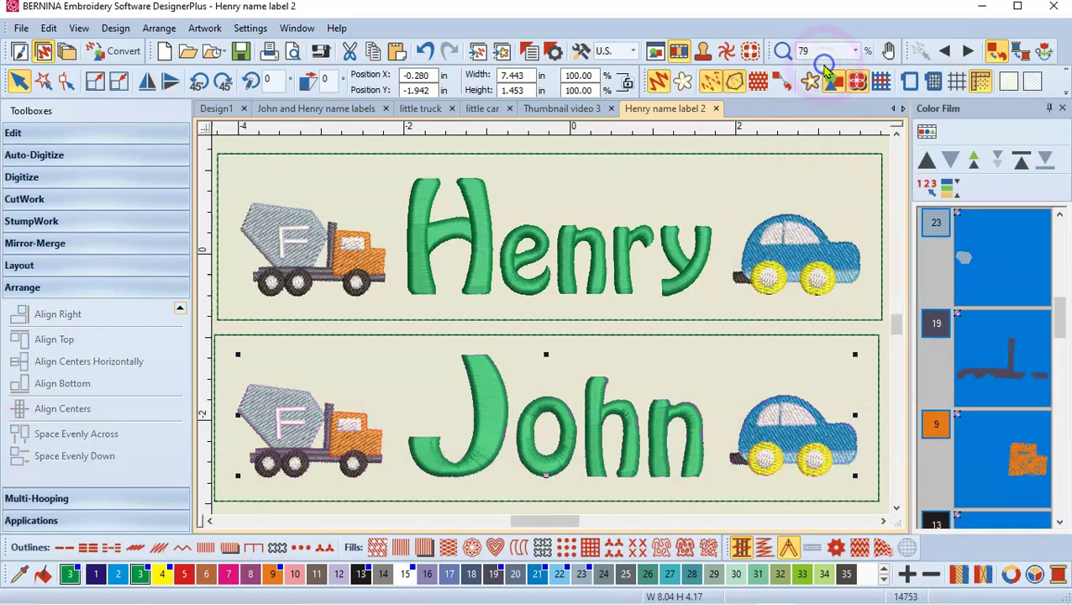
{"action": "left_click", "coordinate": [419, 337], "text": "ctrl"}
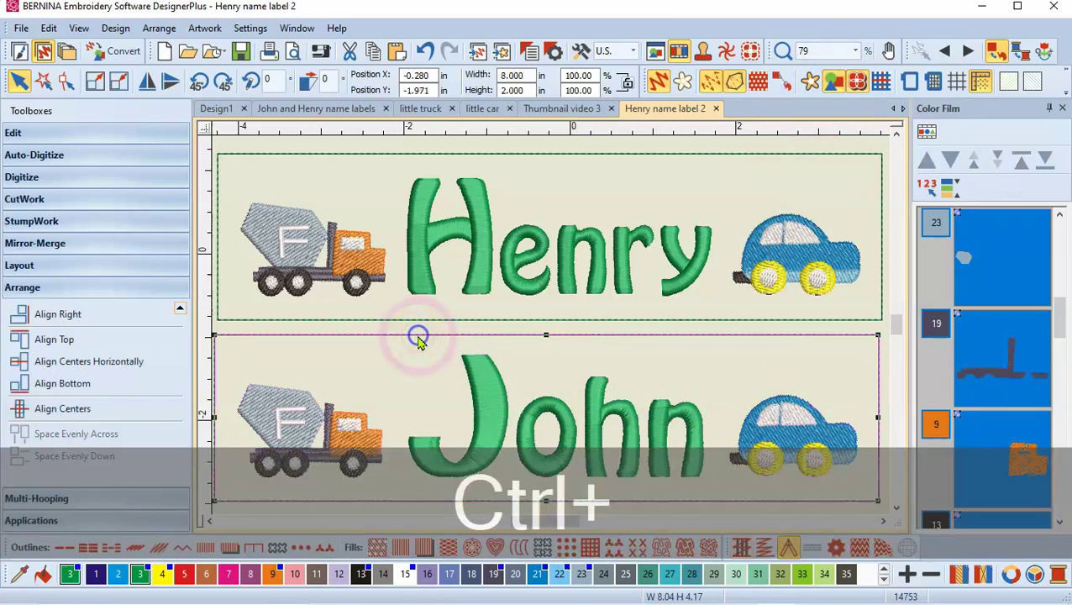
{"action": "left_click", "coordinate": [49, 410]}
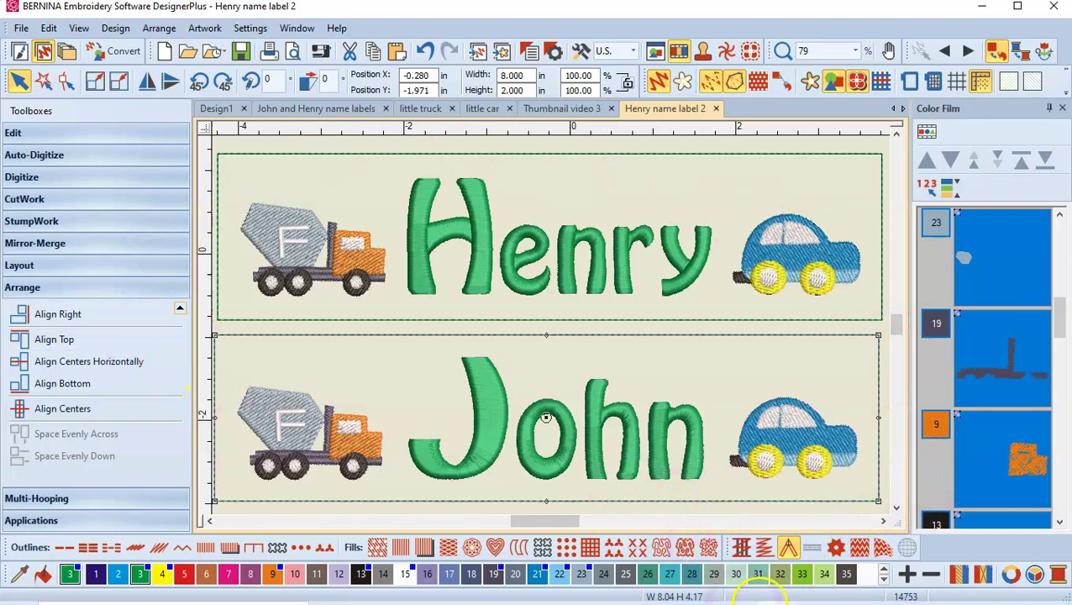
{"action": "mouse_move", "coordinate": [557, 592]}
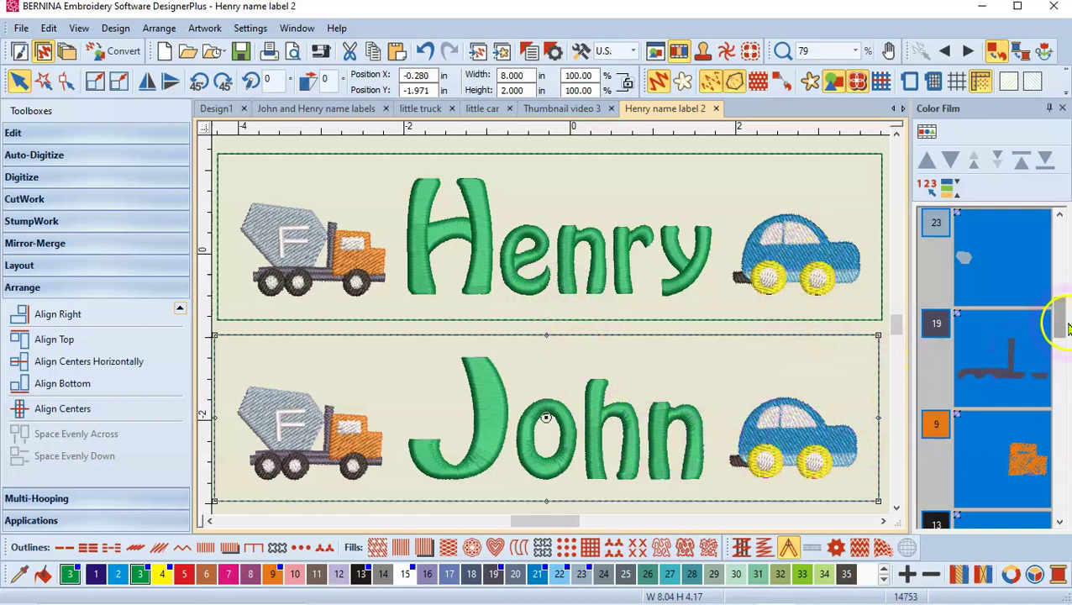
{"action": "left_click_drag", "start_coordinate": [1063, 329], "coordinate": [1055, 221]}
{"action": "left_click", "coordinate": [870, 141]}
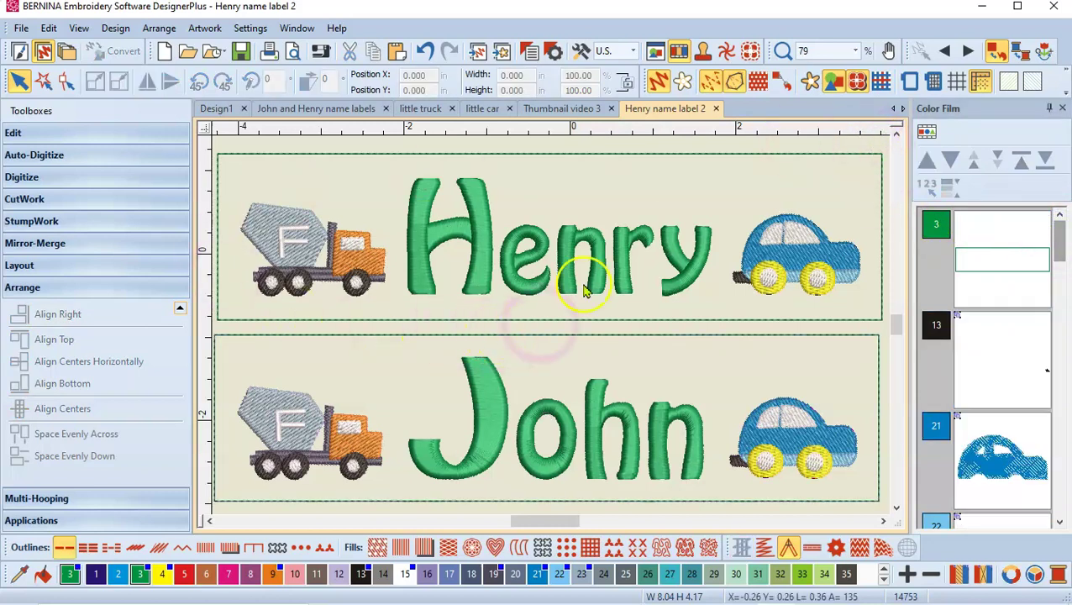
Step: Choose the BERNINA Midi Hoop, 165 x 265, for the design and display the whole hoop around both labels
{"action": "right_click", "coordinate": [911, 84]}
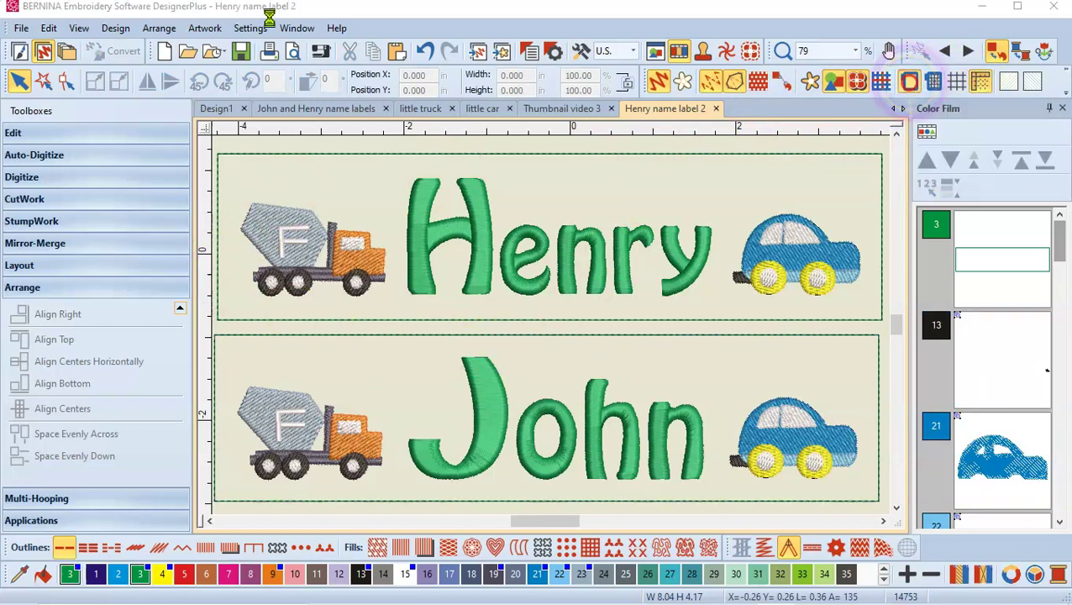
{"action": "left_click", "coordinate": [407, 222]}
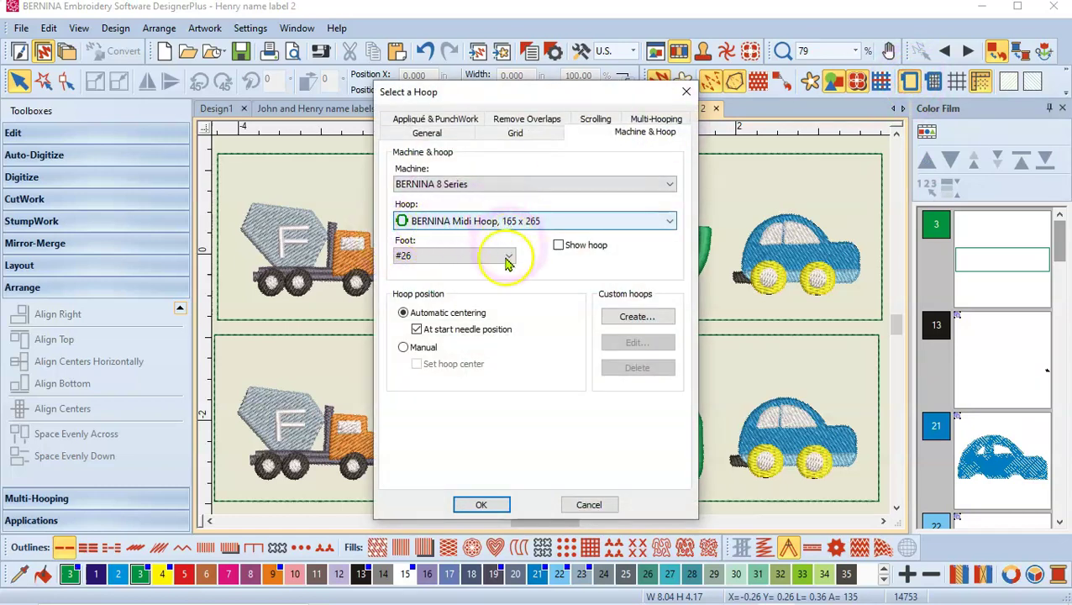
{"action": "left_click", "coordinate": [485, 508]}
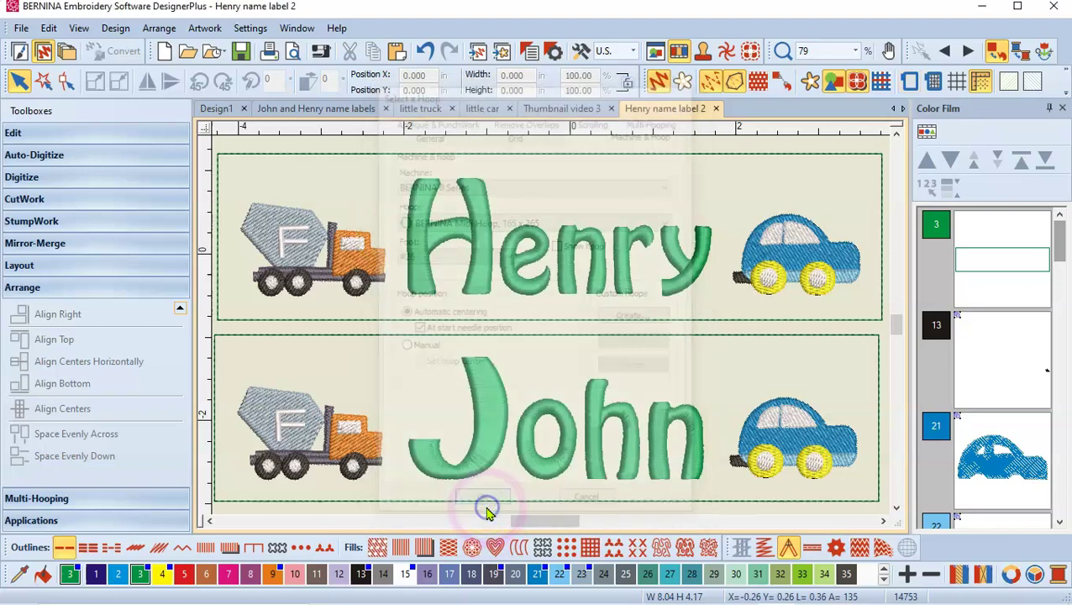
{"action": "left_click", "coordinate": [909, 82]}
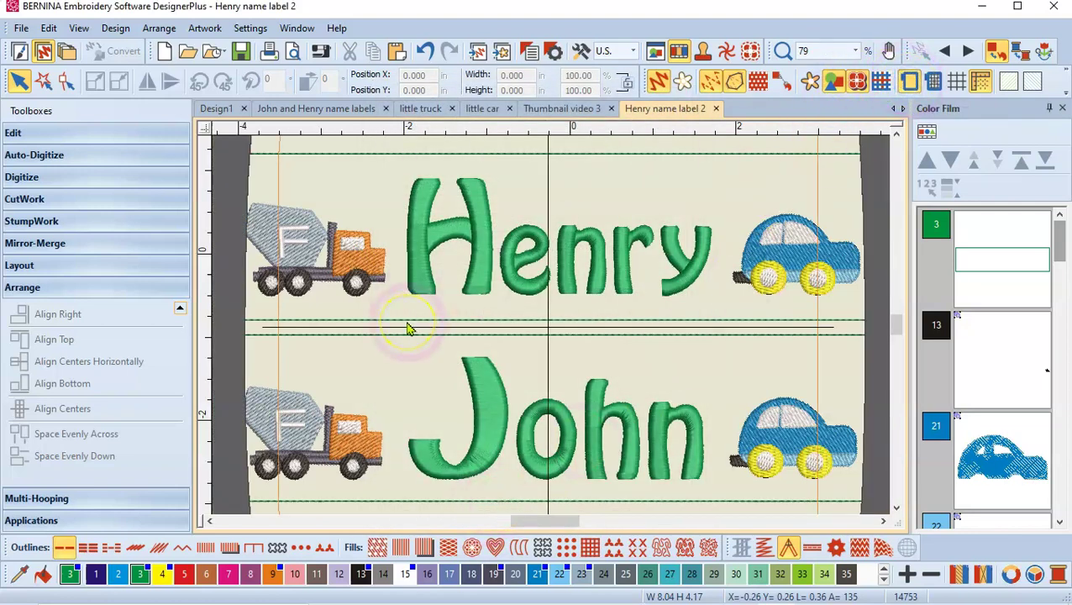
{"action": "left_click", "coordinate": [859, 53]}
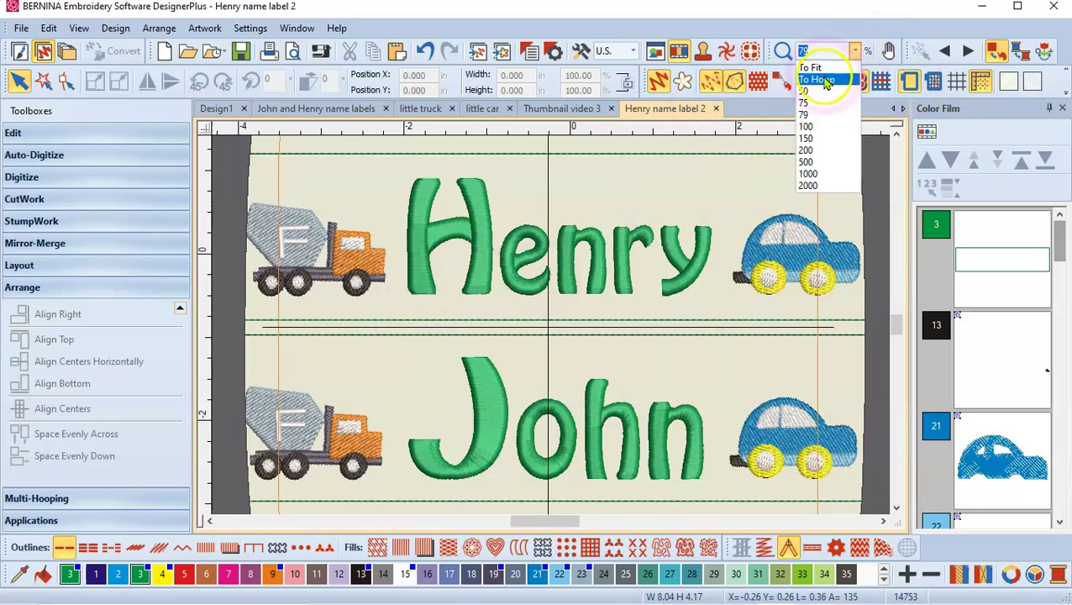
{"action": "left_click", "coordinate": [828, 78]}
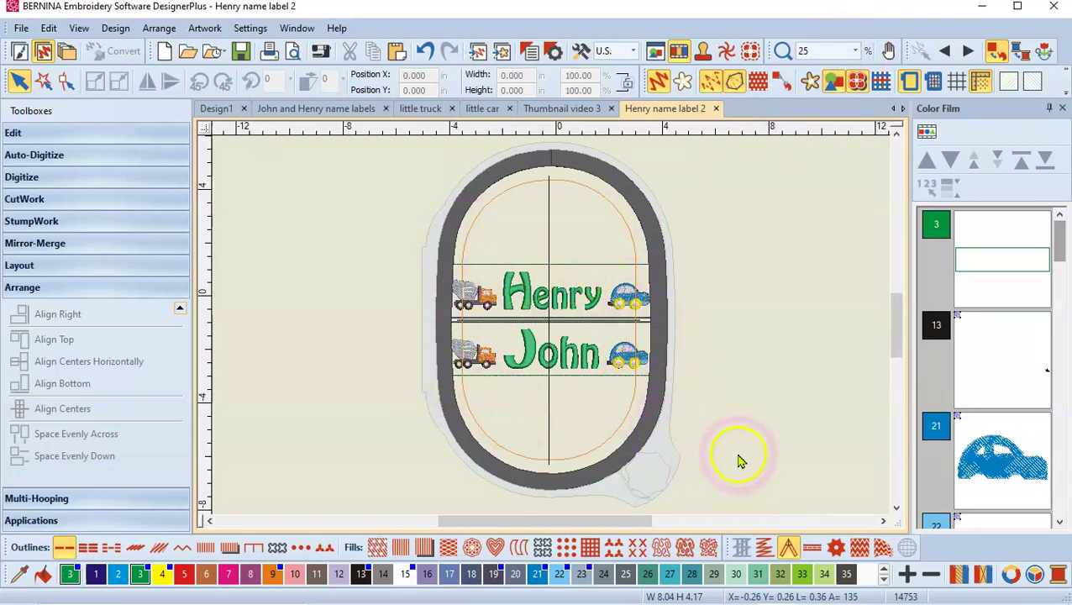
Step: Rotate the hoop 90° left in multi-hooping mode so both labels fit inside, and return to the stitch view
{"action": "left_click", "coordinate": [50, 504]}
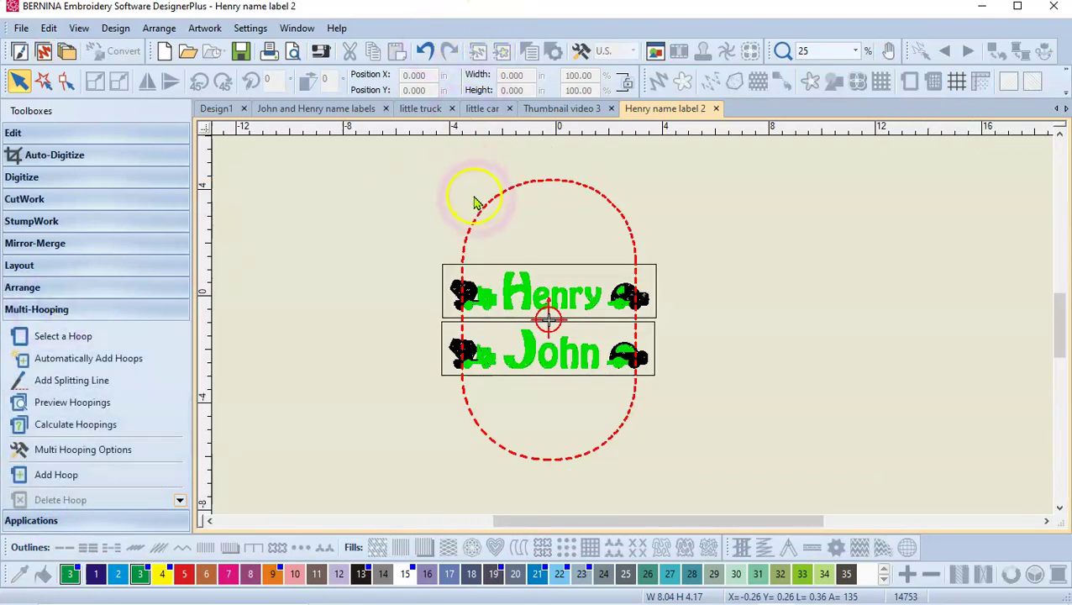
{"action": "left_click", "coordinate": [488, 204]}
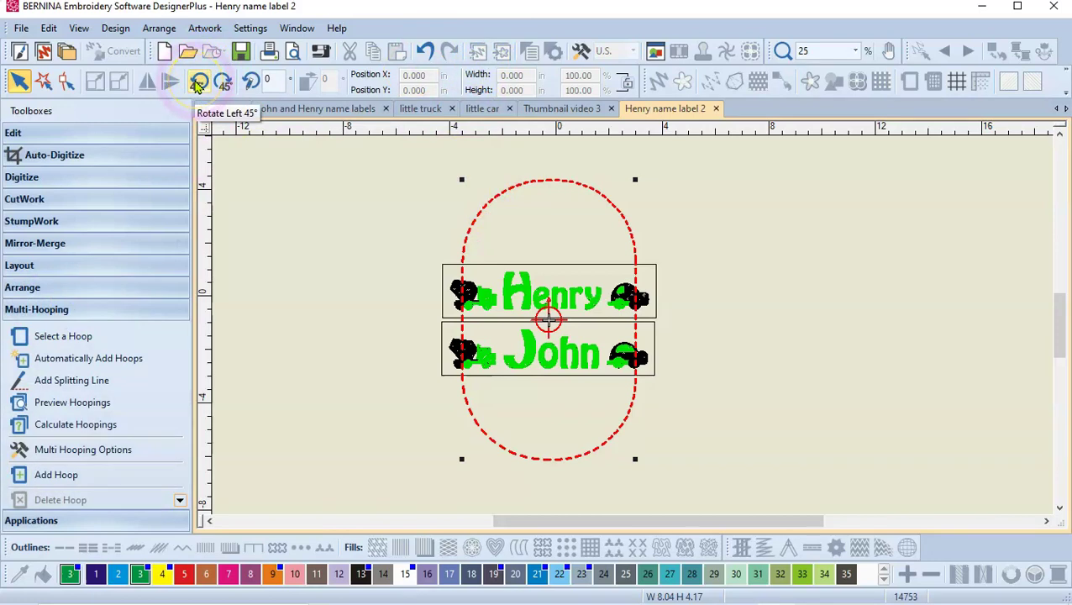
{"action": "left_click", "coordinate": [198, 83]}
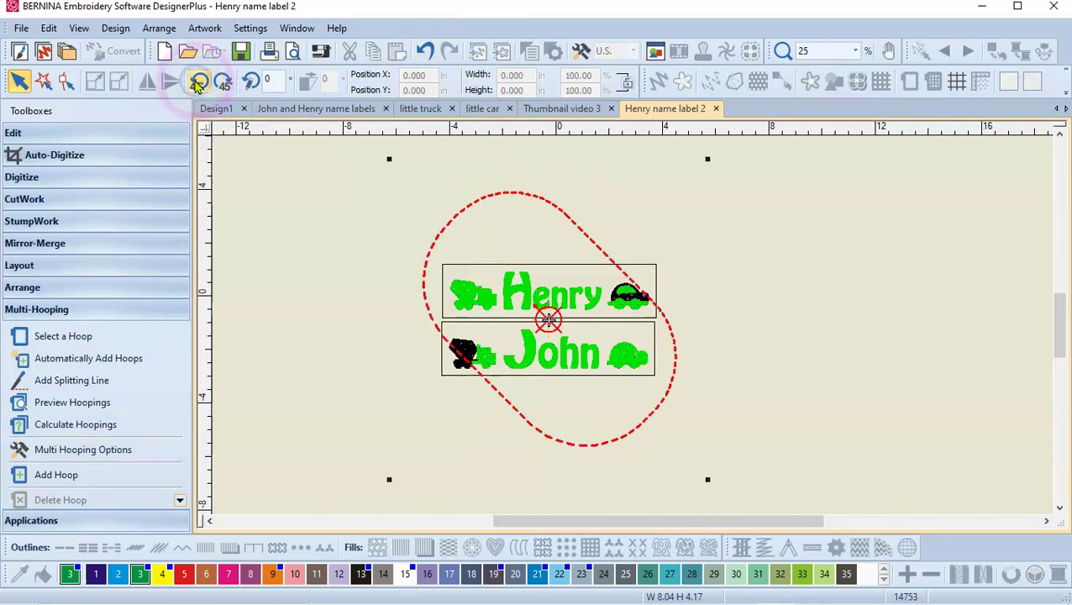
{"action": "left_click", "coordinate": [197, 83]}
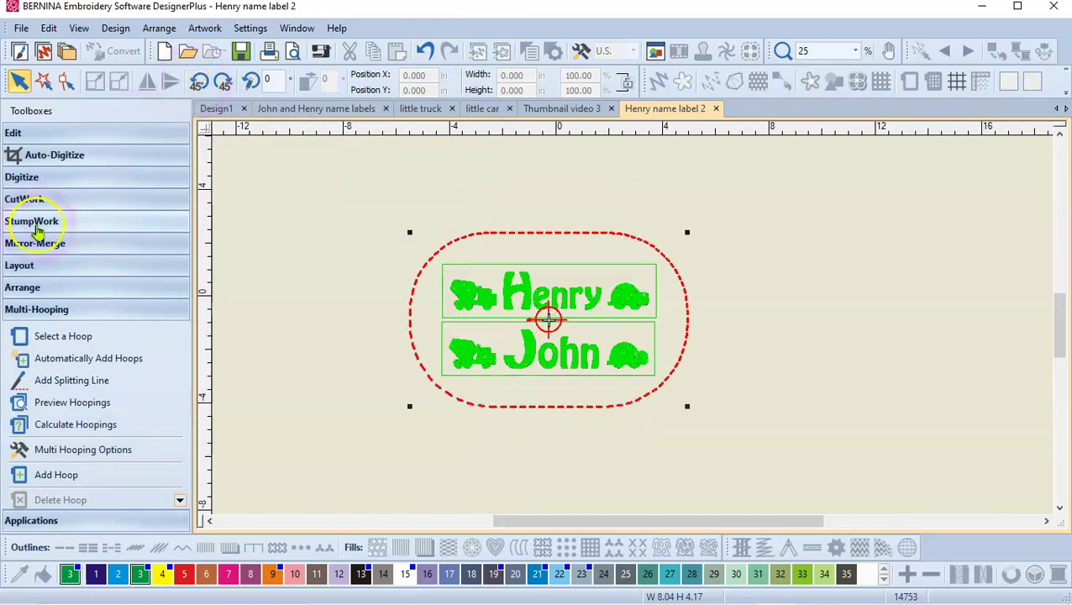
{"action": "left_click", "coordinate": [21, 178]}
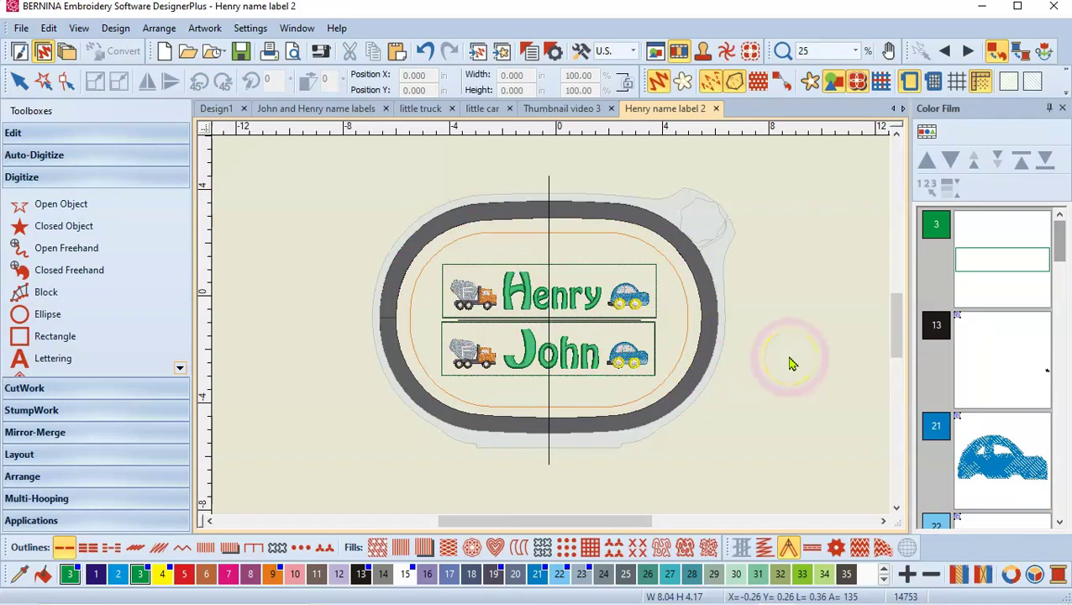
{"action": "left_click", "coordinate": [687, 357]}
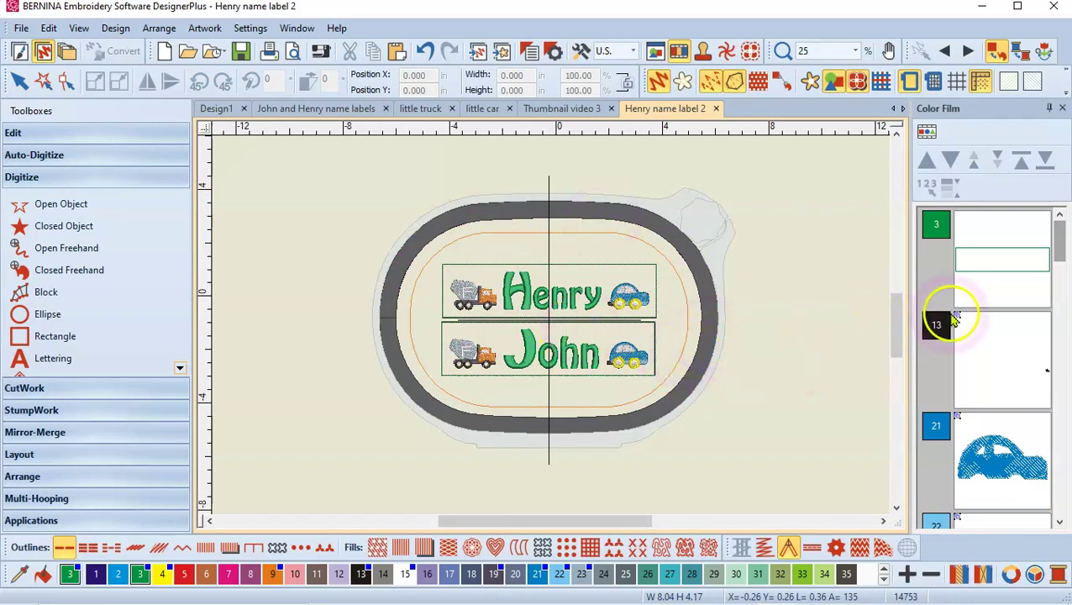
{"action": "left_click", "coordinate": [957, 289]}
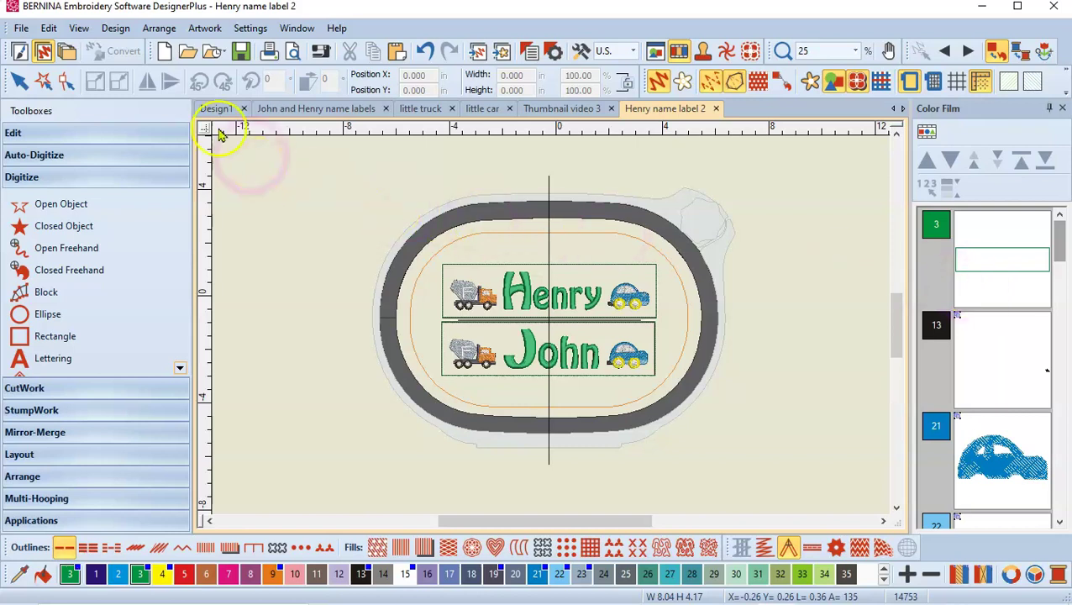
Step: Optimize the design's color changes and review the resulting color sequence
{"action": "left_click", "coordinate": [117, 29]}
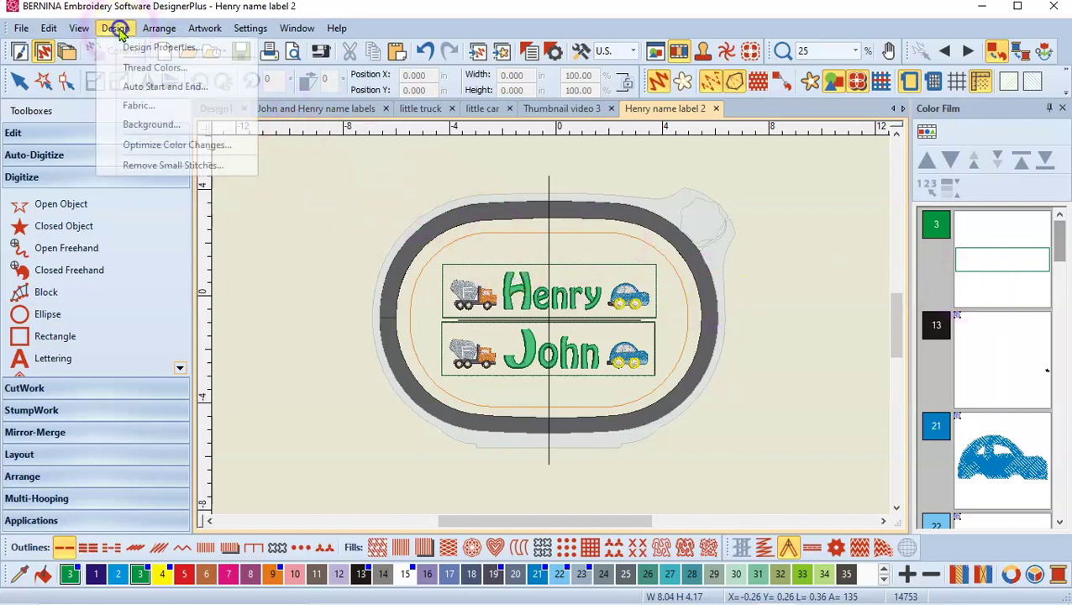
{"action": "left_click", "coordinate": [200, 148]}
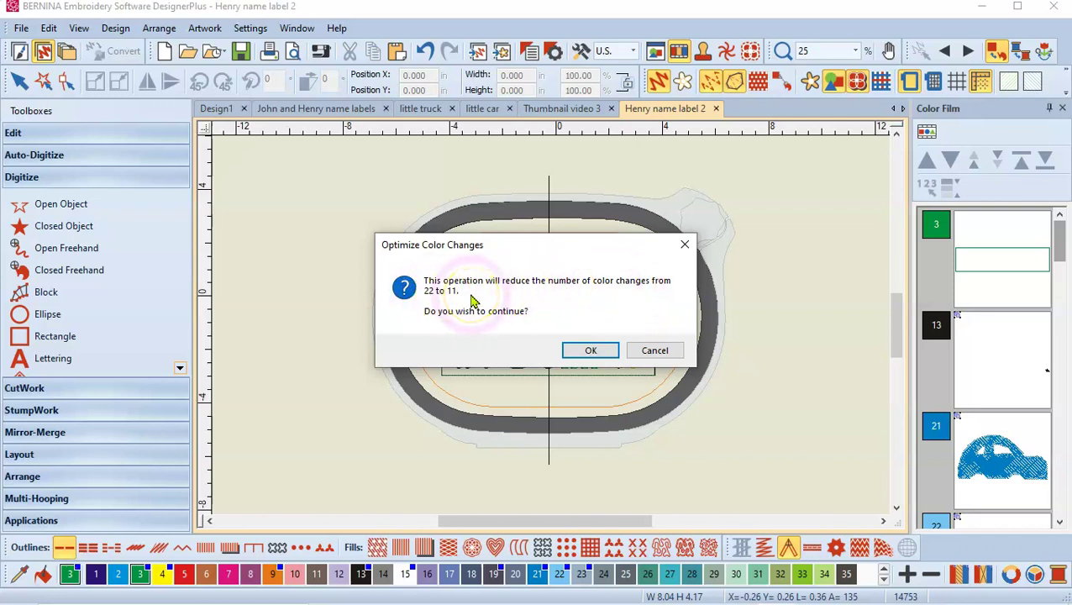
{"action": "left_click", "coordinate": [592, 351]}
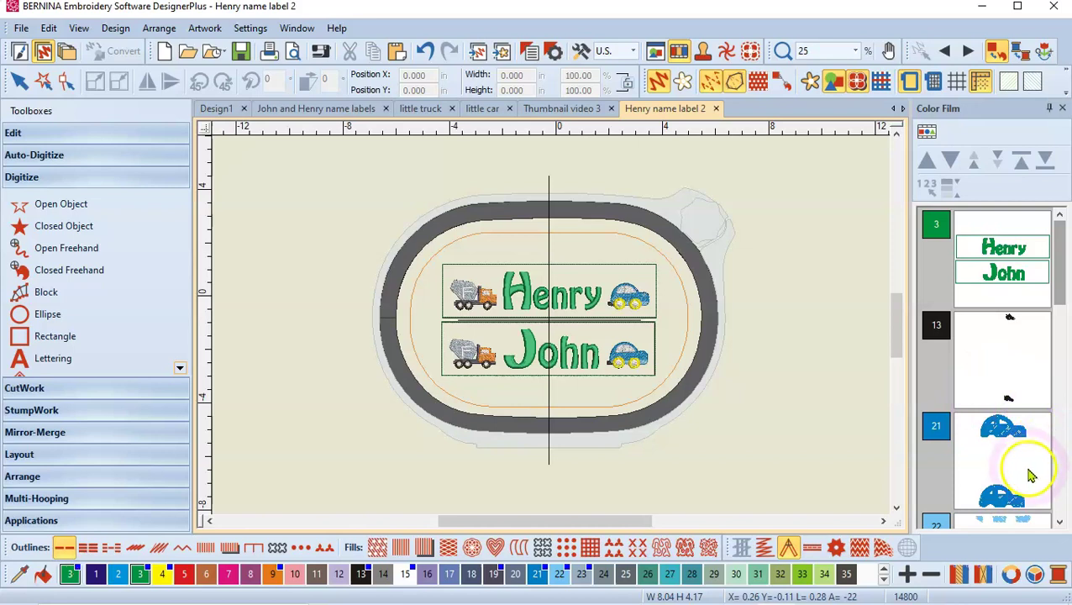
{"action": "left_click_drag", "start_coordinate": [1062, 281], "coordinate": [1061, 358]}
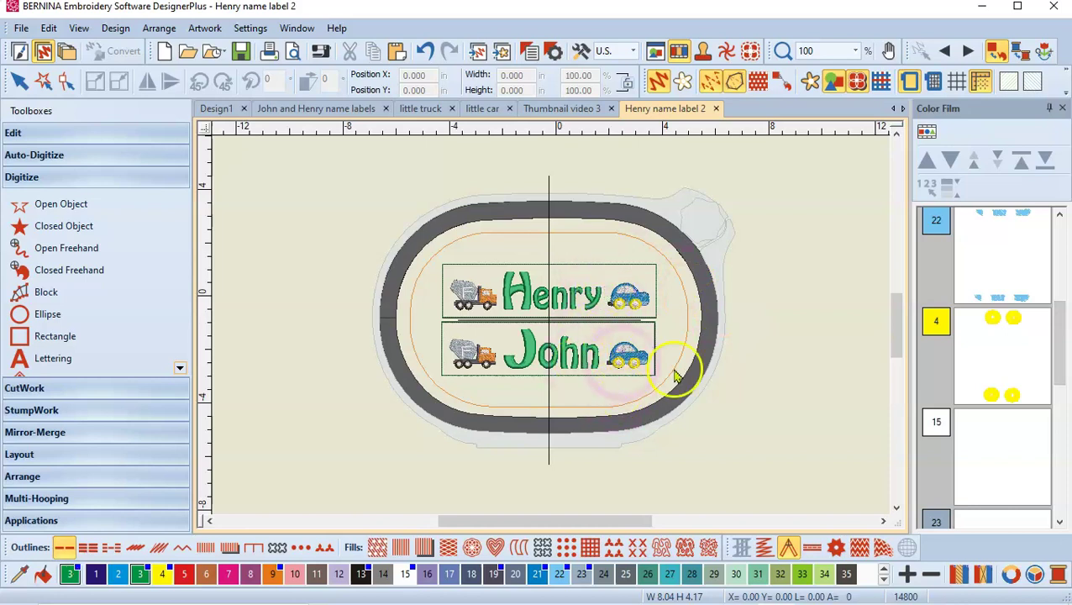
{"action": "left_click_drag", "start_coordinate": [1060, 354], "coordinate": [1060, 246]}
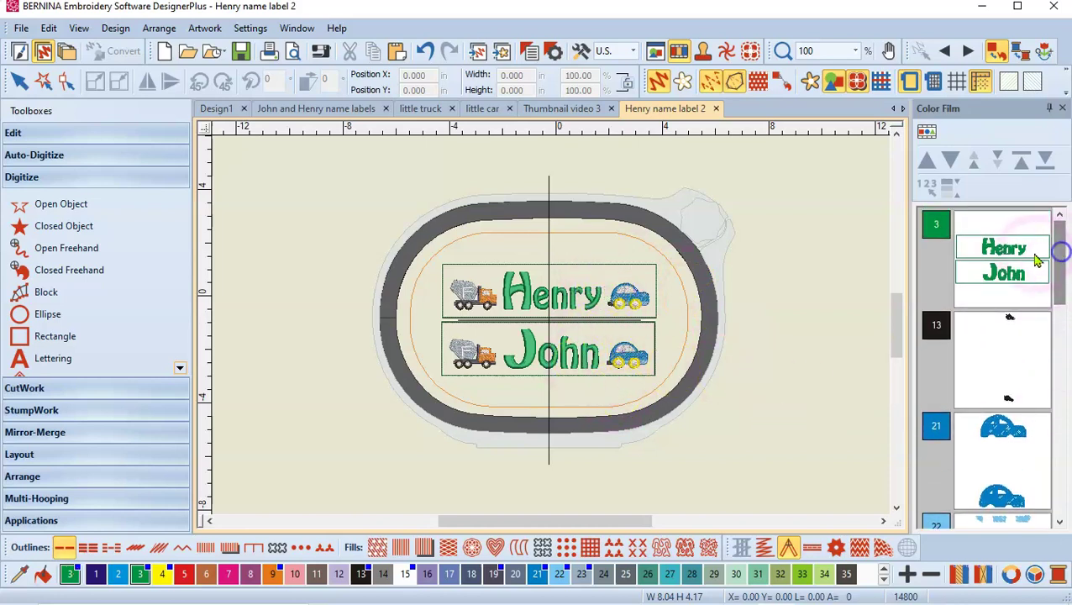
{"action": "left_click", "coordinate": [780, 325]}
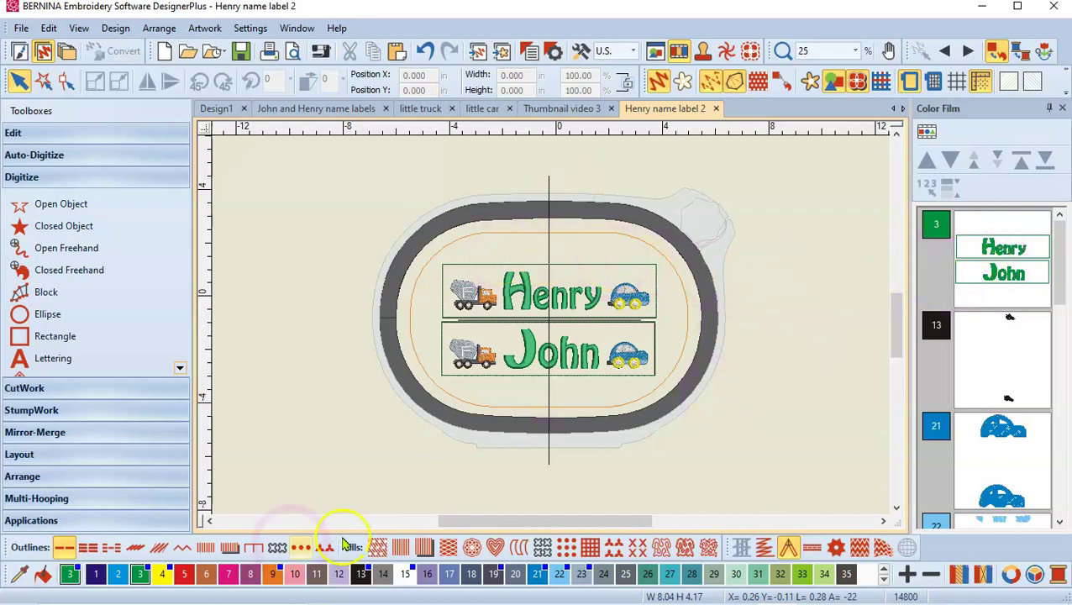
{"action": "left_click", "coordinate": [783, 401]}
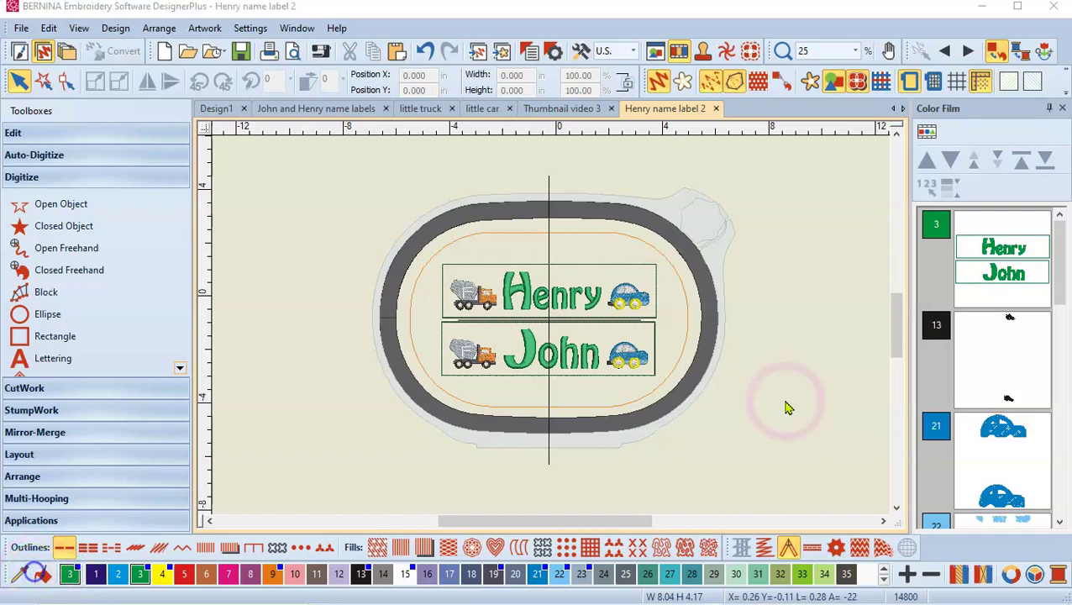
{"action": "left_click", "coordinate": [735, 319]}
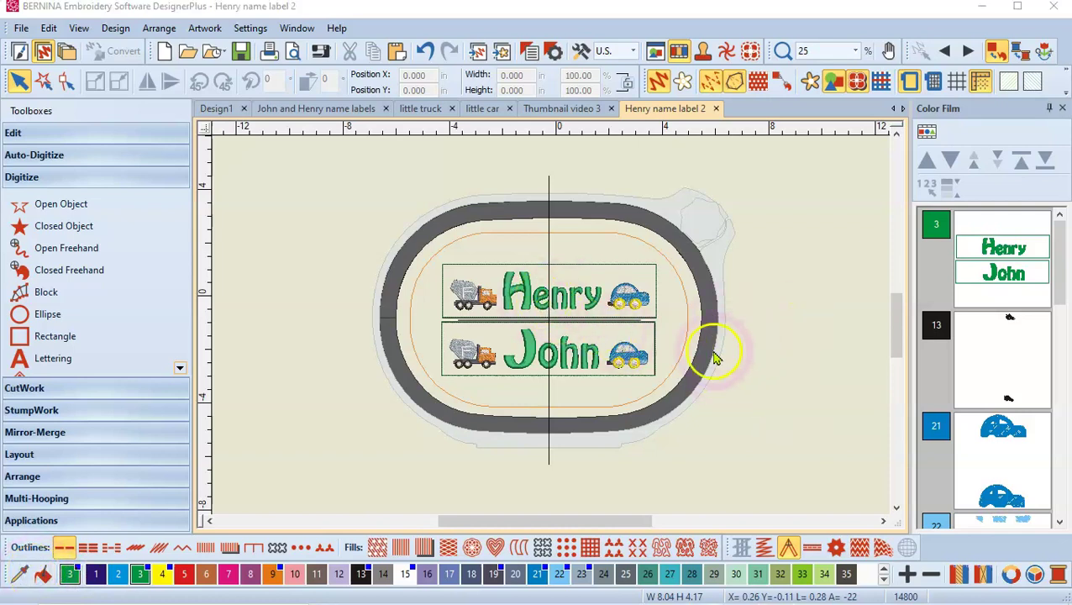
Step: Recolor the upper name's five letters and the lower name's first letter red, thread color 5, without affecting the rest of their groups
{"action": "scroll", "coordinate": [553, 377], "scroll_direction": "up", "scroll_amount": 1}
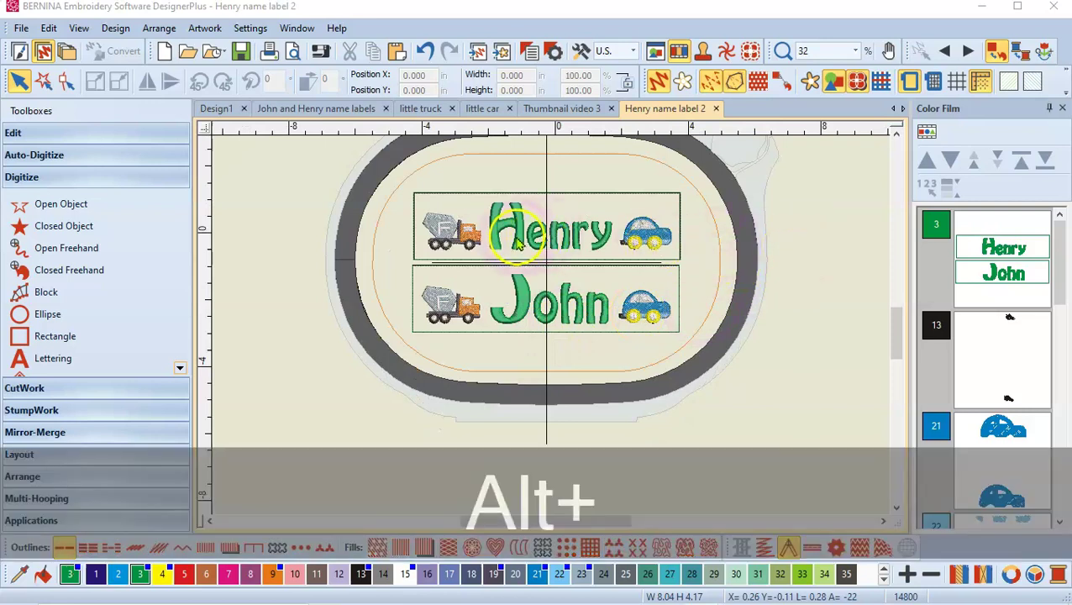
{"action": "left_click", "coordinate": [523, 241], "text": "alt"}
{"action": "left_click", "coordinate": [539, 240], "text": "alt"}
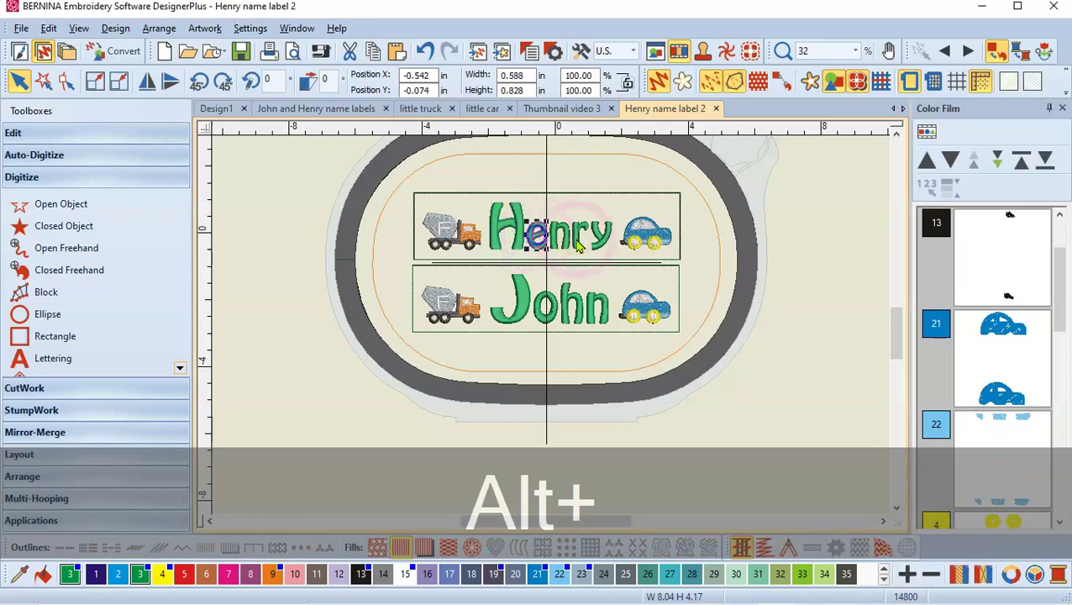
{"action": "left_click", "coordinate": [521, 244], "text": "ctrl+alt"}
{"action": "left_click", "coordinate": [557, 243], "text": "ctrl+alt"}
{"action": "left_click", "coordinate": [579, 243], "text": "ctrl+alt"}
{"action": "left_click", "coordinate": [603, 246], "text": "ctrl+alt"}
{"action": "left_click", "coordinate": [528, 312], "text": "ctrl+alt"}
{"action": "left_click", "coordinate": [595, 322], "text": "ctrl+alt"}
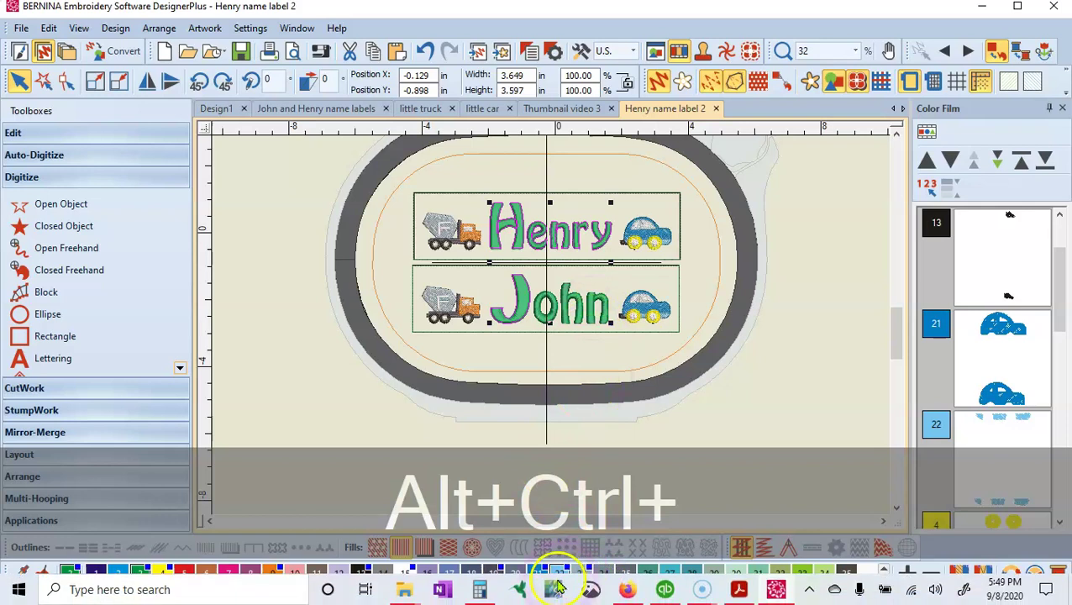
{"action": "left_click", "coordinate": [229, 576]}
{"action": "left_click", "coordinate": [186, 579]}
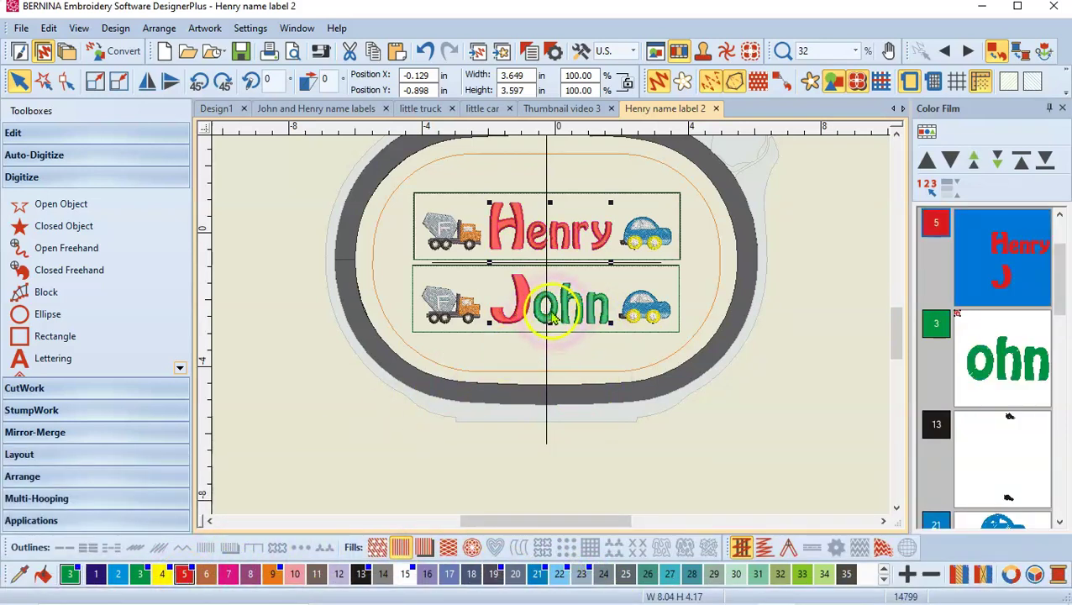
{"action": "left_click", "coordinate": [570, 370]}
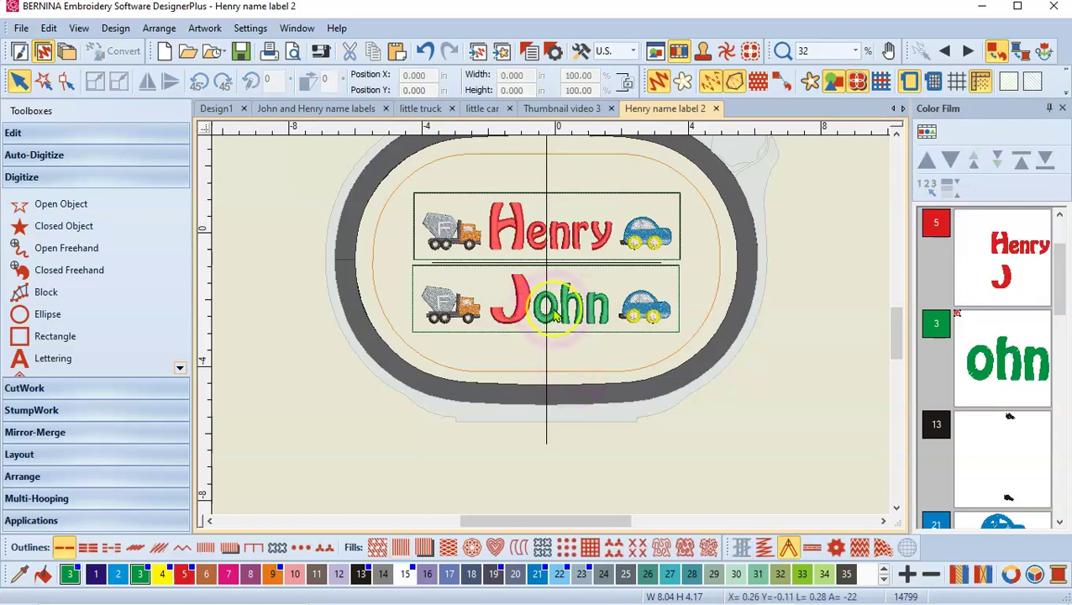
Step: Recolor the lower name's remaining three letters red, thread color 5, leaving their grouped truck and car out of the selection
{"action": "left_click", "coordinate": [555, 313], "text": "ctrl"}
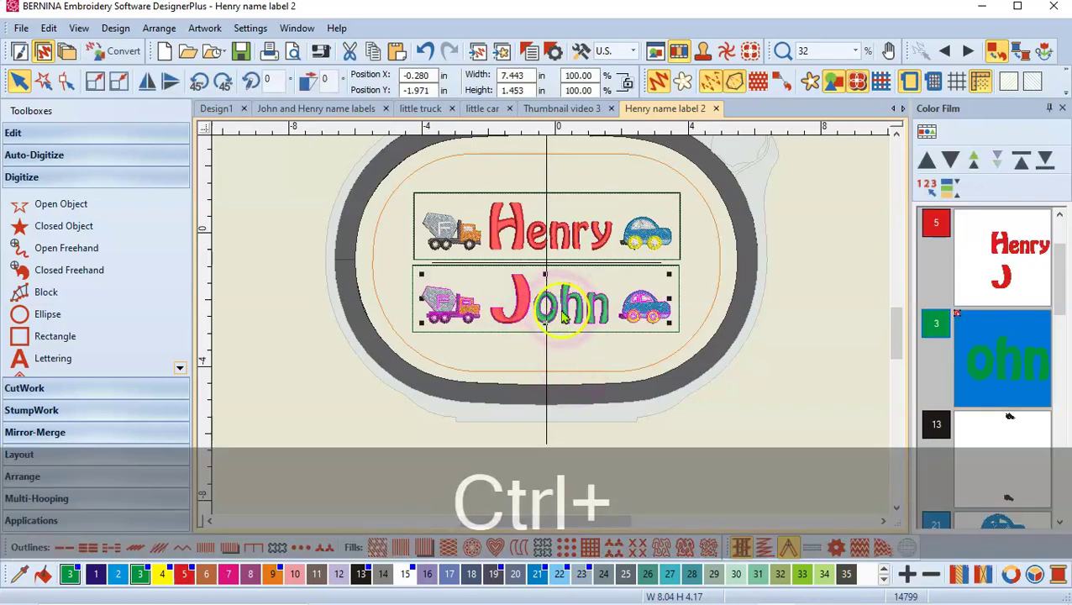
{"action": "left_click", "coordinate": [567, 347]}
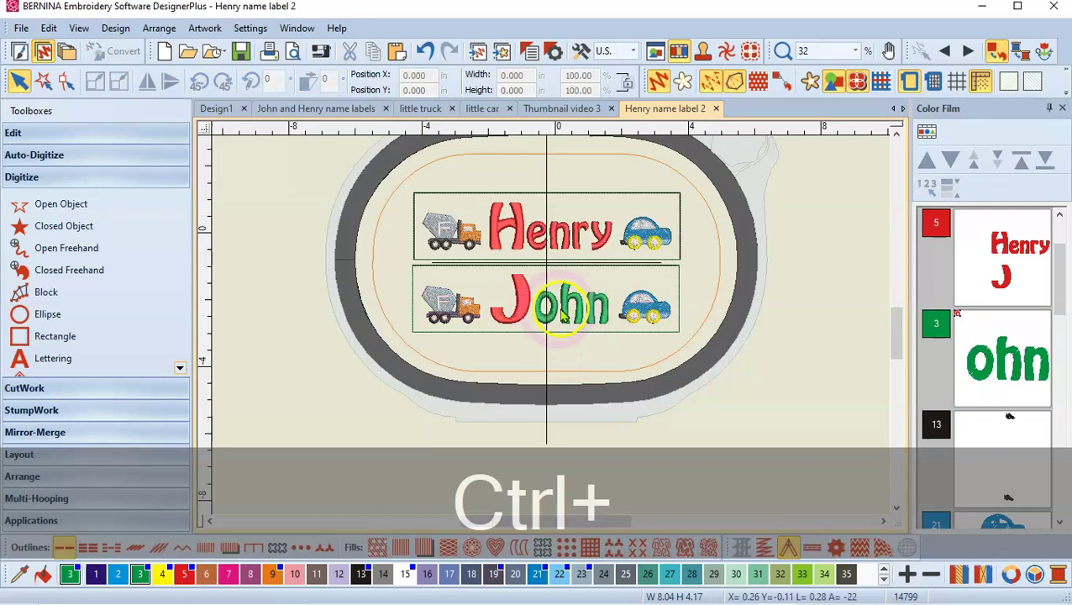
{"action": "left_click", "coordinate": [559, 317], "text": "ctrl+alt"}
{"action": "left_click", "coordinate": [576, 319], "text": "ctrl+alt"}
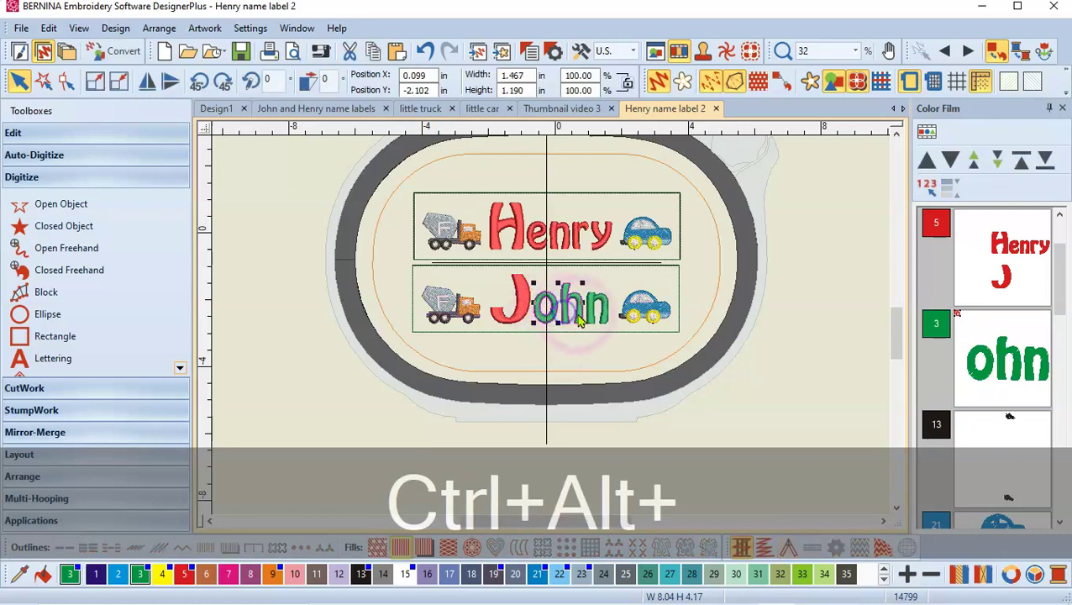
{"action": "left_click", "coordinate": [591, 318], "text": "ctrl+alt"}
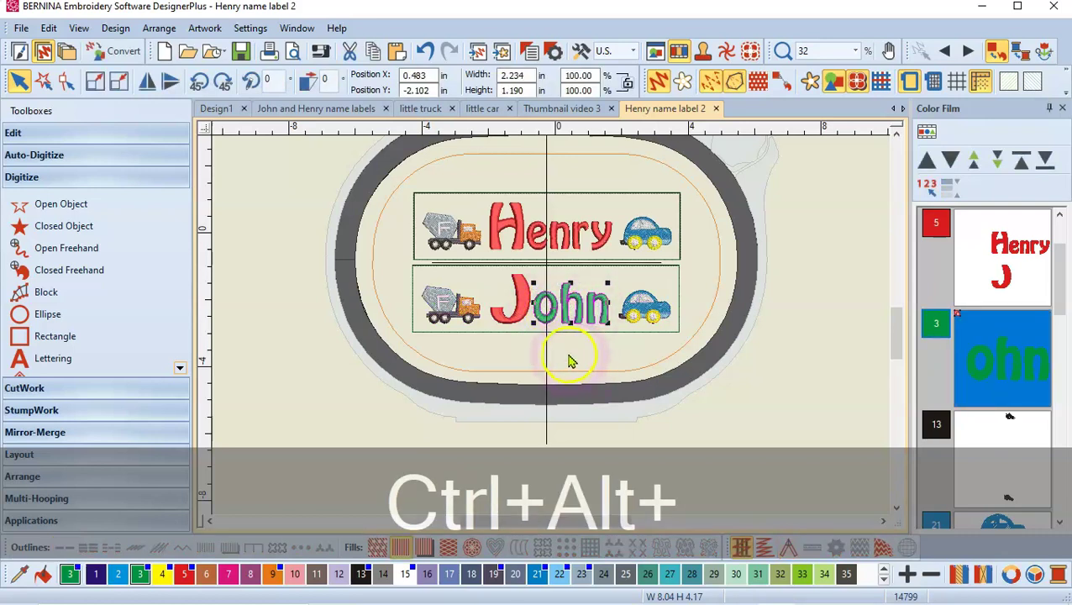
{"action": "left_click", "coordinate": [184, 574]}
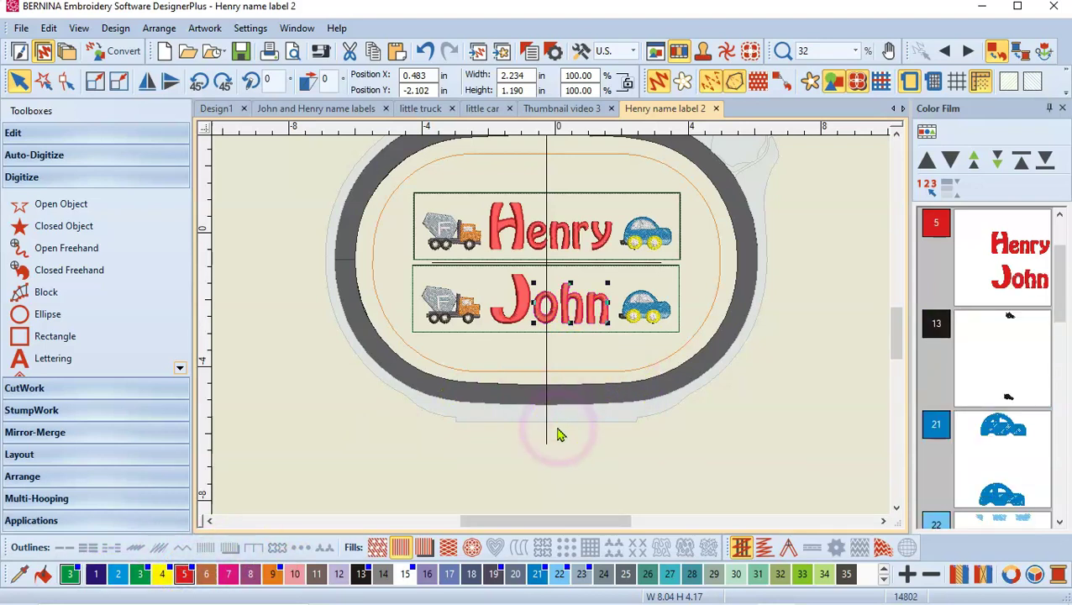
Step: Duplicate the two labels' rectangular outlines by copying and pasting their thread color 3 block from the color sequence
{"action": "left_click_drag", "start_coordinate": [1054, 298], "coordinate": [1061, 256]}
{"action": "left_click", "coordinate": [1006, 329]}
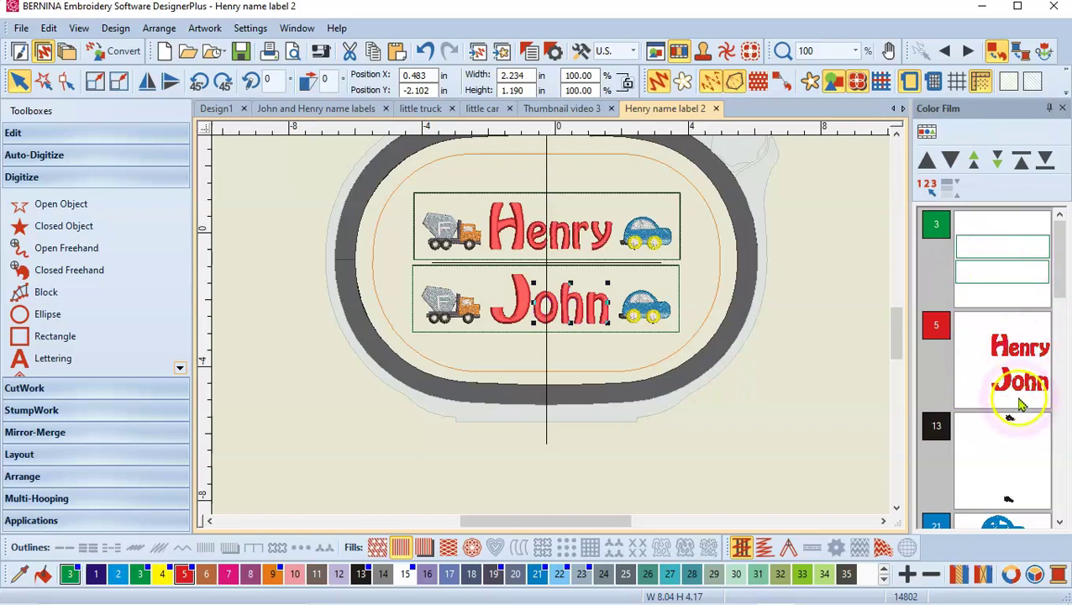
{"action": "left_click", "coordinate": [1059, 286]}
{"action": "left_click_drag", "start_coordinate": [1063, 280], "coordinate": [1063, 286]}
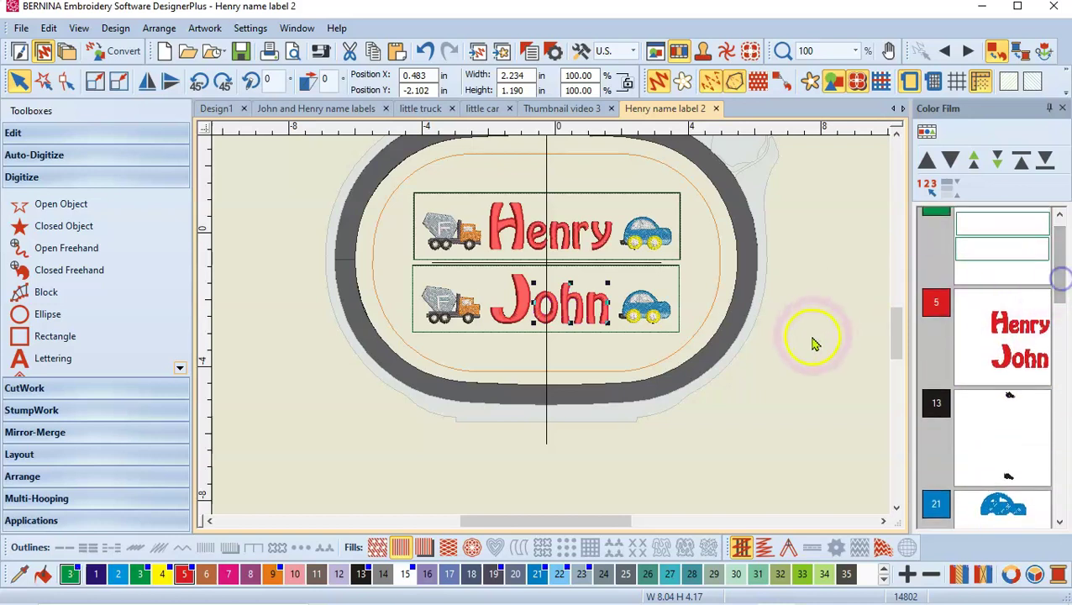
{"action": "left_click", "coordinate": [983, 258]}
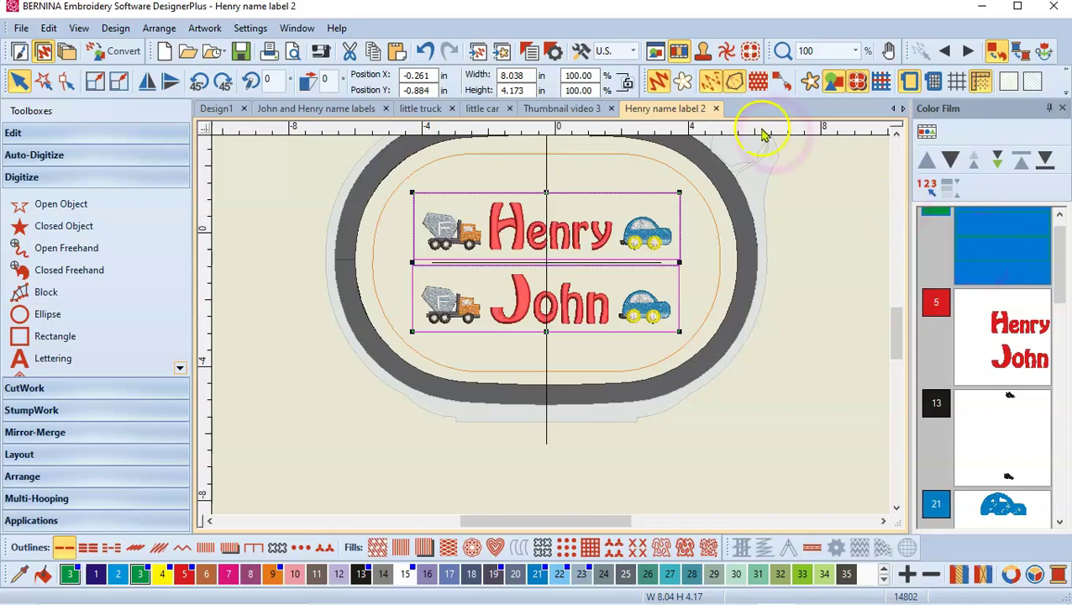
{"action": "left_click", "coordinate": [374, 52]}
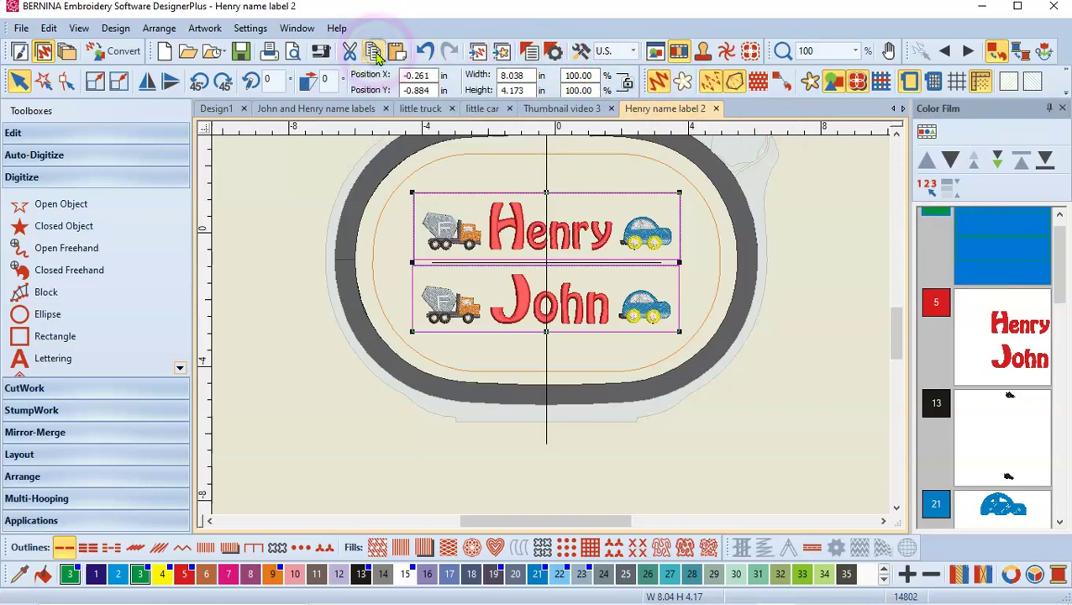
{"action": "left_click", "coordinate": [393, 52]}
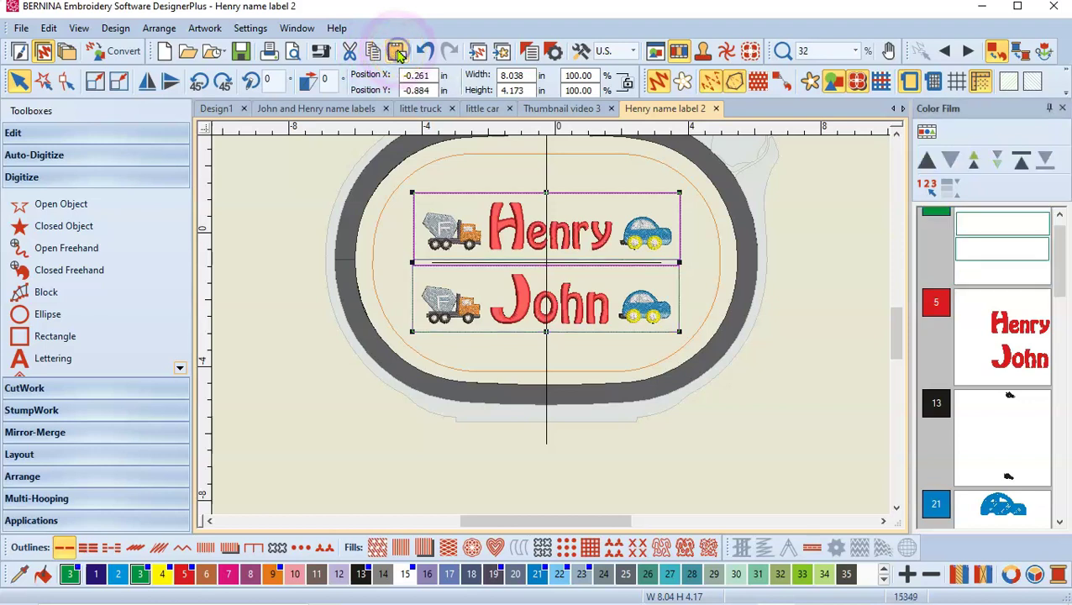
Step: Recolor the duplicated outlines to thread color 33 and move them to the start of the stitching sequence
{"action": "left_click_drag", "start_coordinate": [1061, 265], "coordinate": [1066, 503]}
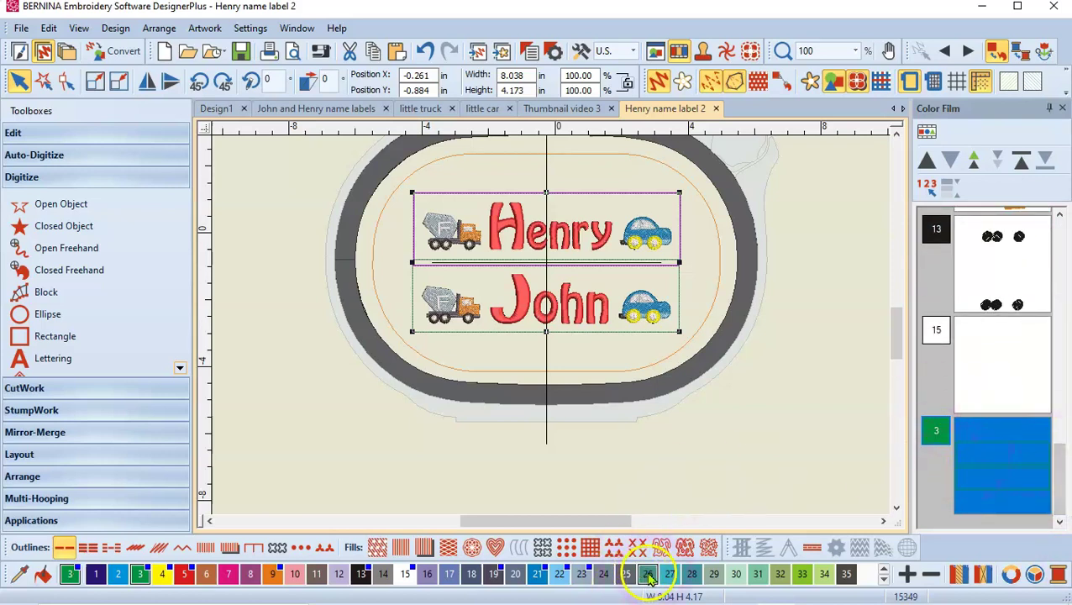
{"action": "left_click", "coordinate": [802, 577]}
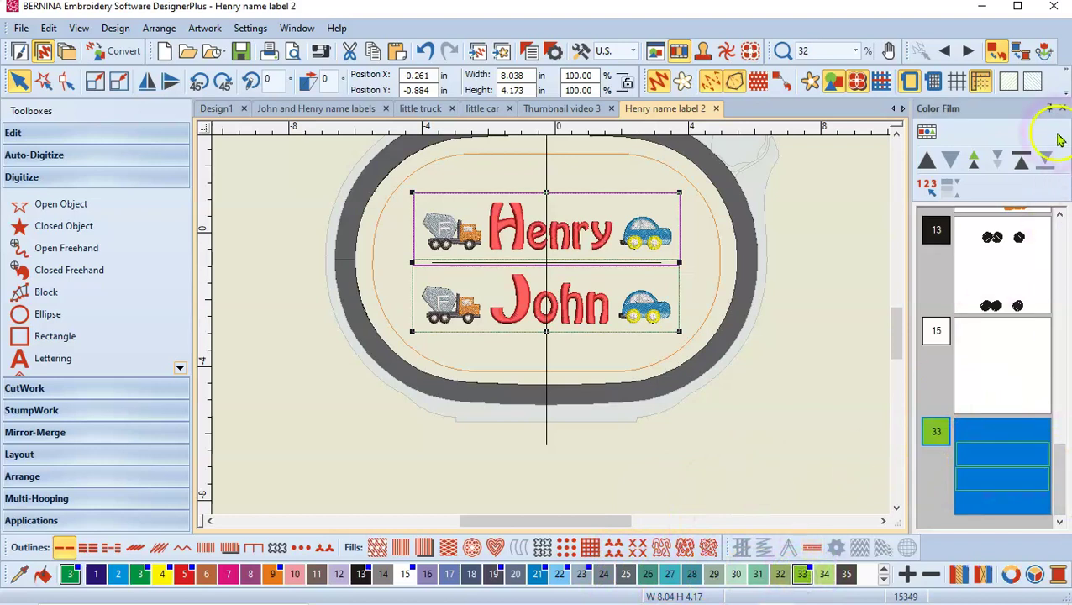
{"action": "left_click", "coordinate": [1022, 161]}
{"action": "left_click", "coordinate": [980, 280]}
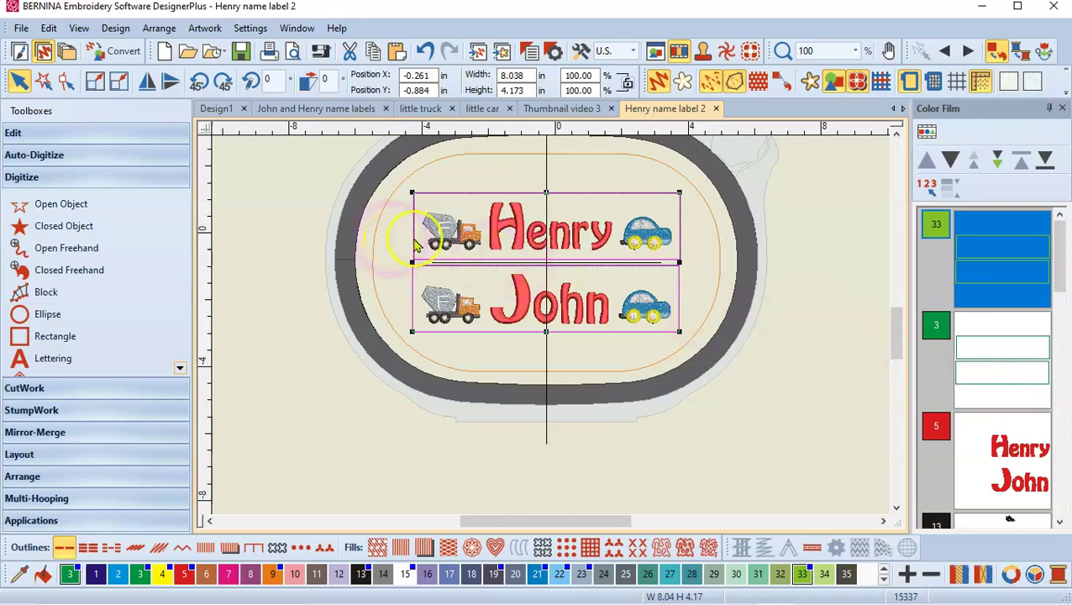
{"action": "left_click", "coordinate": [816, 376]}
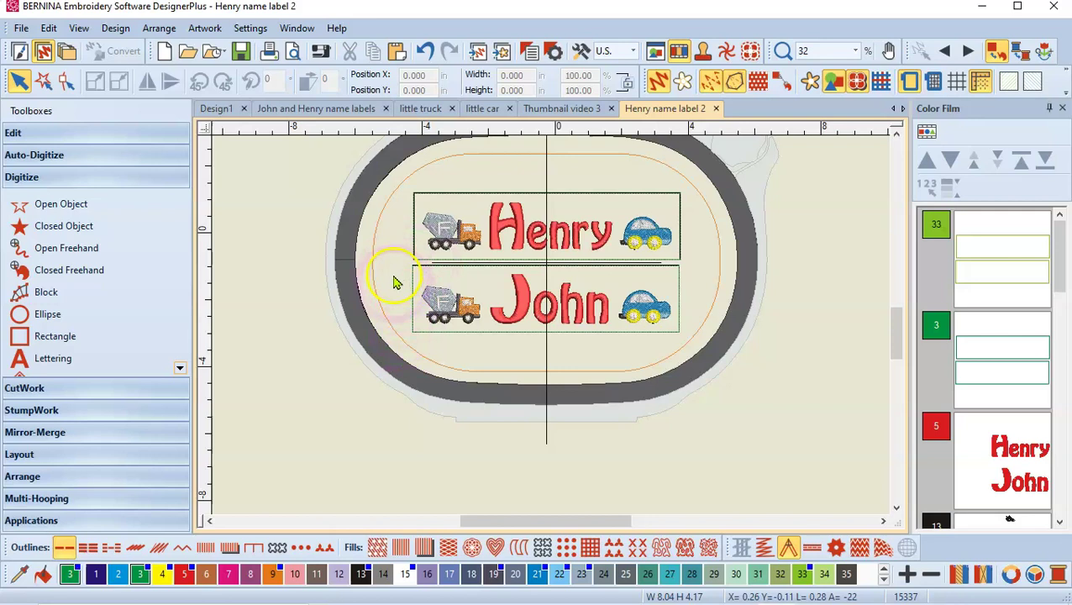
Step: Move the entire lower label, including all its outlines, straight down to about Y -2.70 in to widen the gap between labels
{"action": "left_click", "coordinate": [469, 337]}
{"action": "left_click_drag", "start_coordinate": [608, 345], "coordinate": [689, 270]}
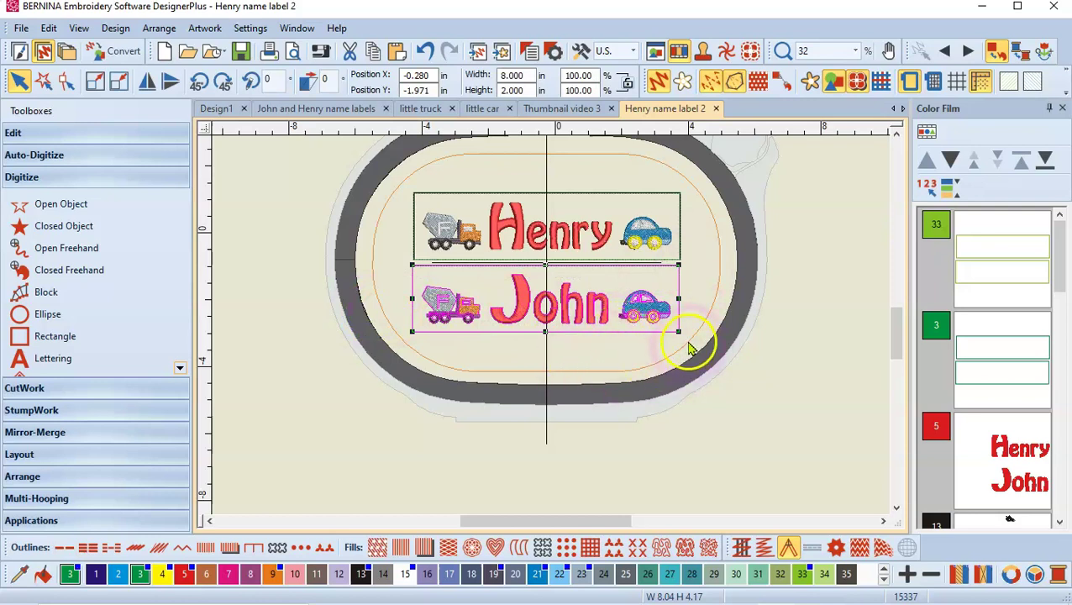
{"action": "key", "text": "Down"}
{"action": "key", "text": "Down"}
{"action": "key", "text": "Down"}
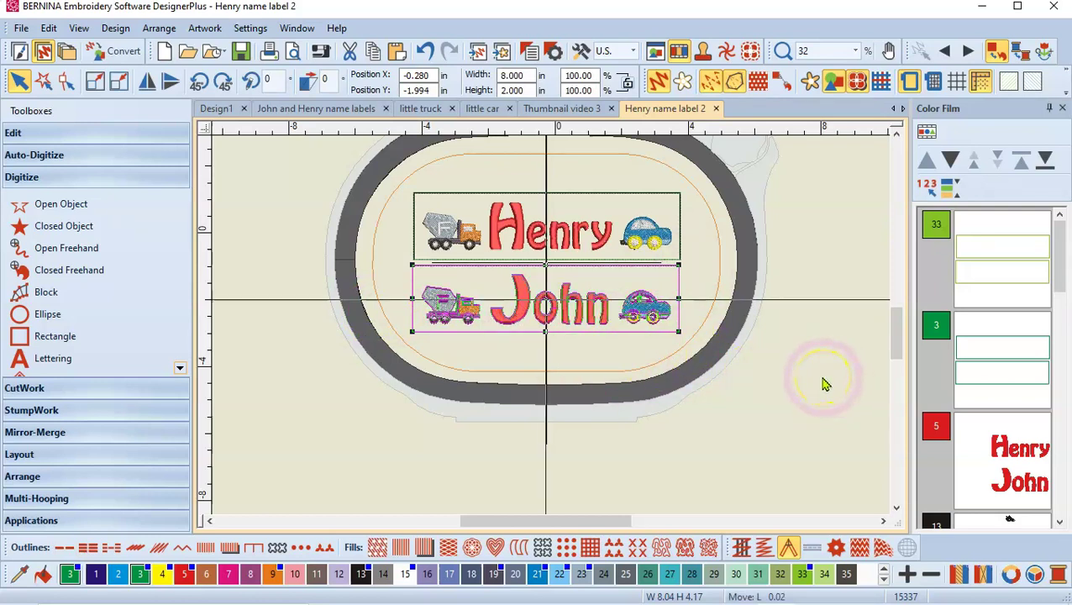
{"action": "key", "text": "Down"}
{"action": "key", "text": "Down"}
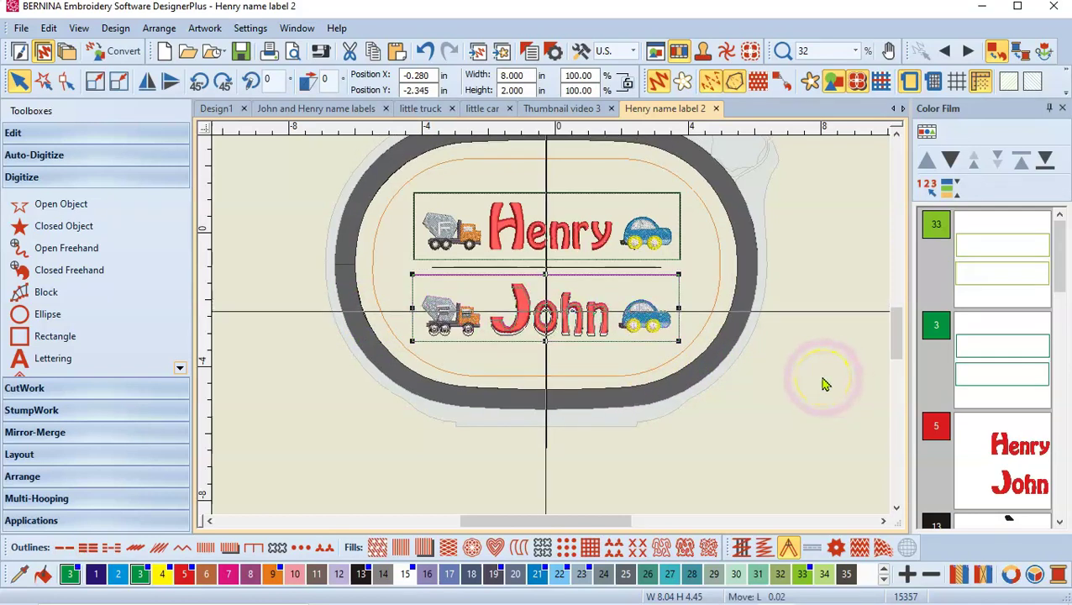
{"action": "key", "text": "Down"}
{"action": "key", "text": "Down"}
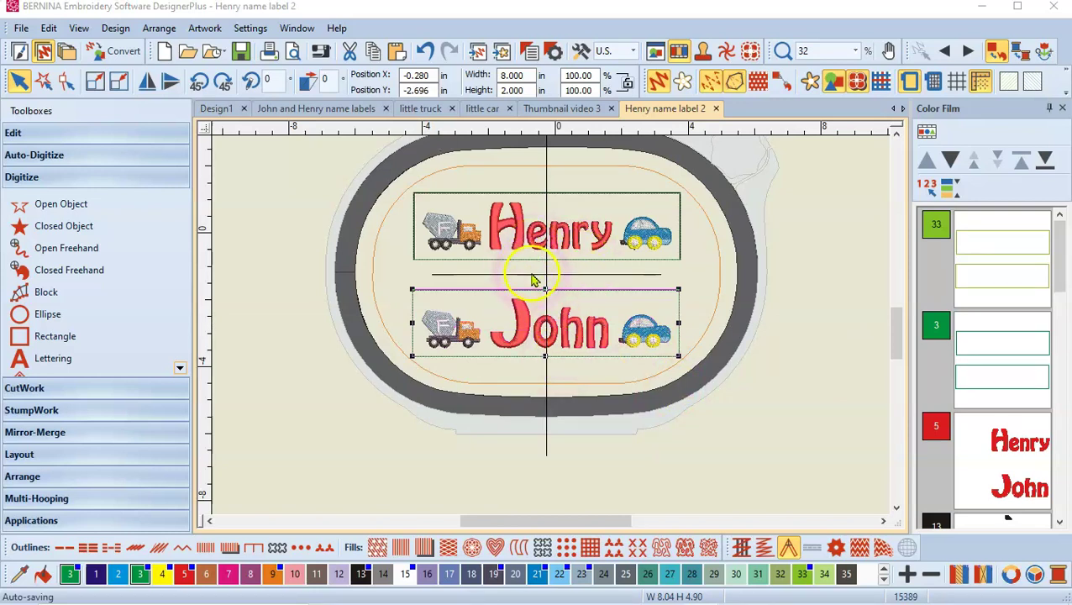
Step: Measure the vertical gap between the upper label's bottom outline and the lower label's top outline
{"action": "scroll", "coordinate": [552, 330], "scroll_direction": "up", "scroll_amount": 4}
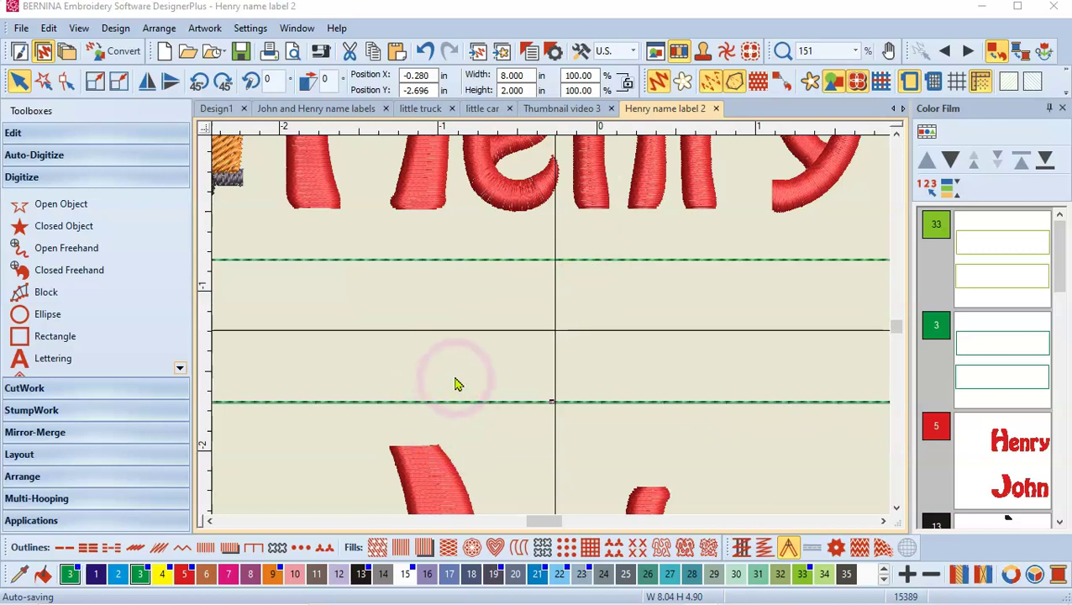
{"action": "left_click", "coordinate": [540, 273]}
{"action": "key", "text": "m"}
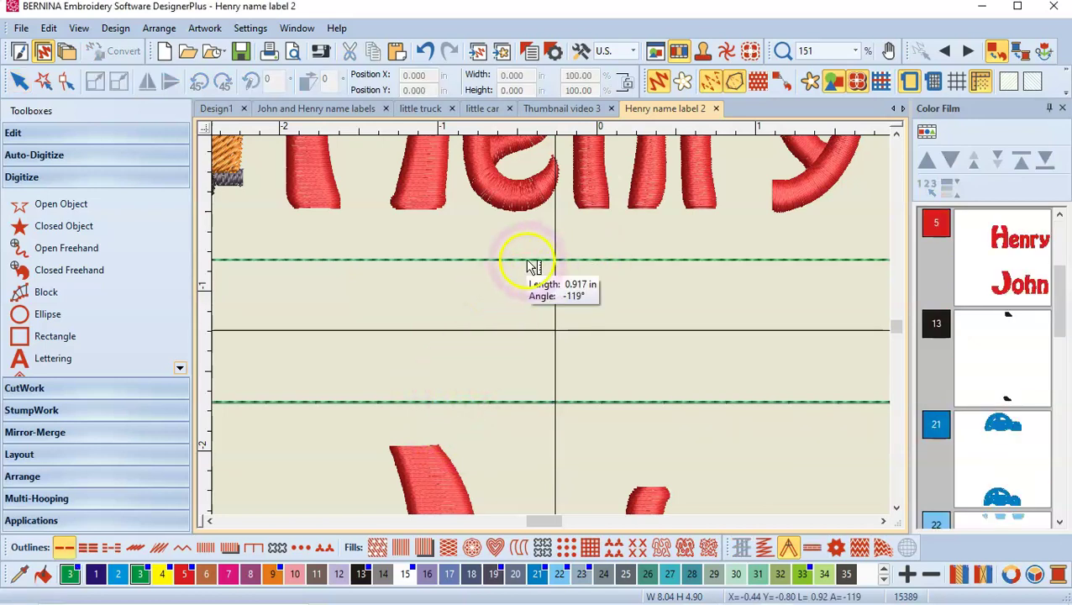
{"action": "left_click", "coordinate": [519, 259]}
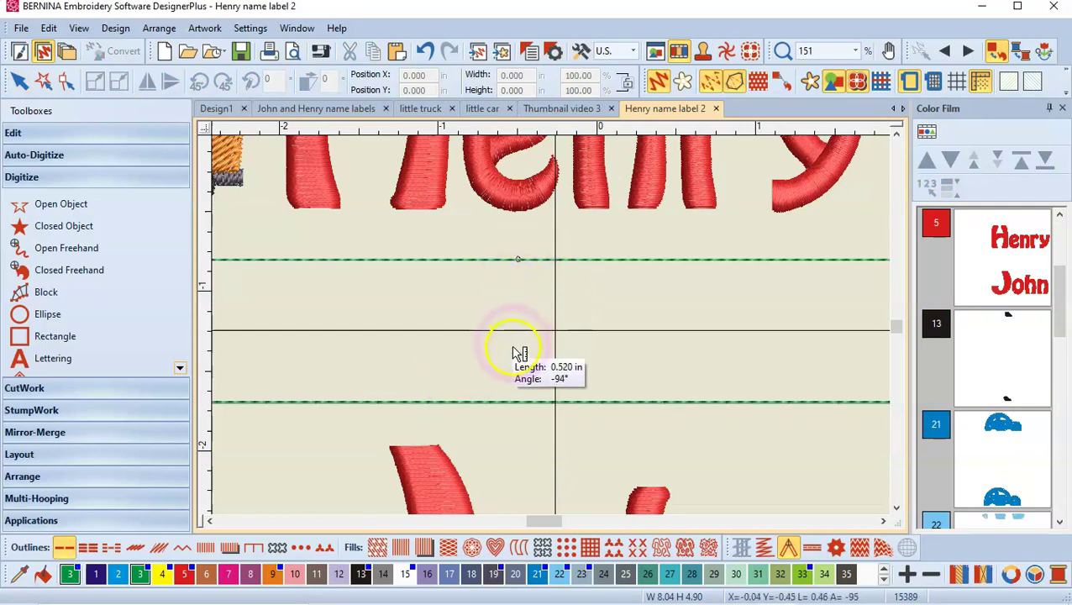
{"action": "left_click", "coordinate": [521, 401]}
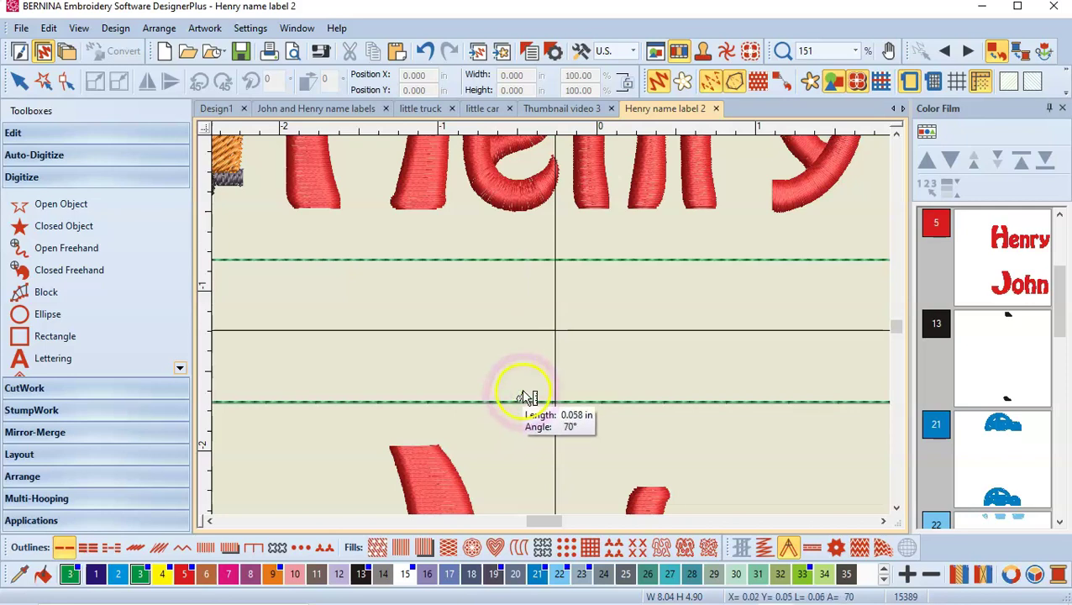
{"action": "key", "text": "Escape"}
{"action": "key", "text": "Escape"}
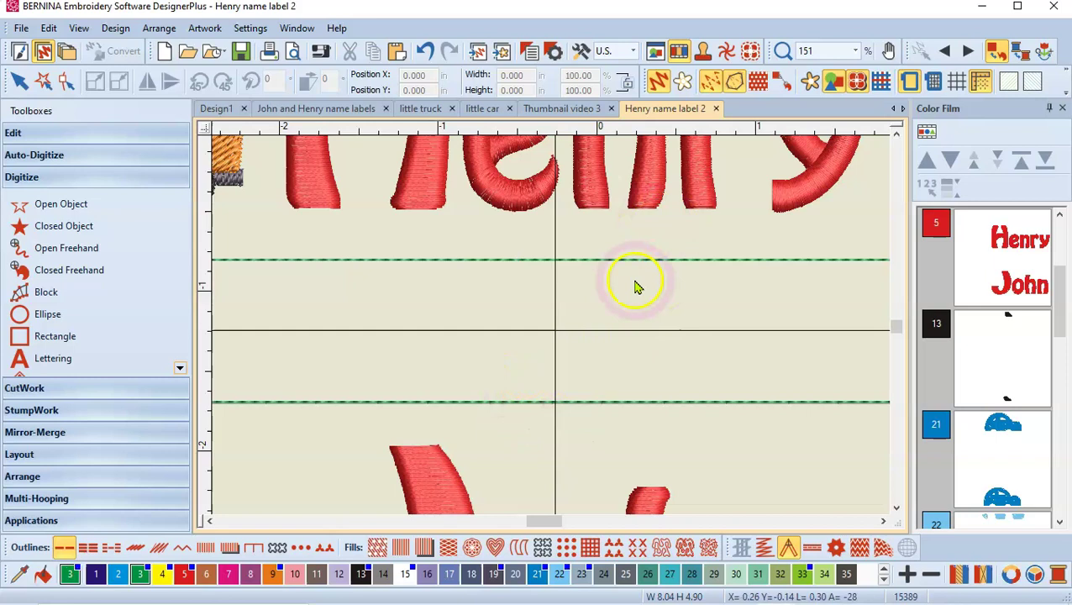
{"action": "scroll", "coordinate": [553, 330], "scroll_direction": "down", "scroll_amount": 3}
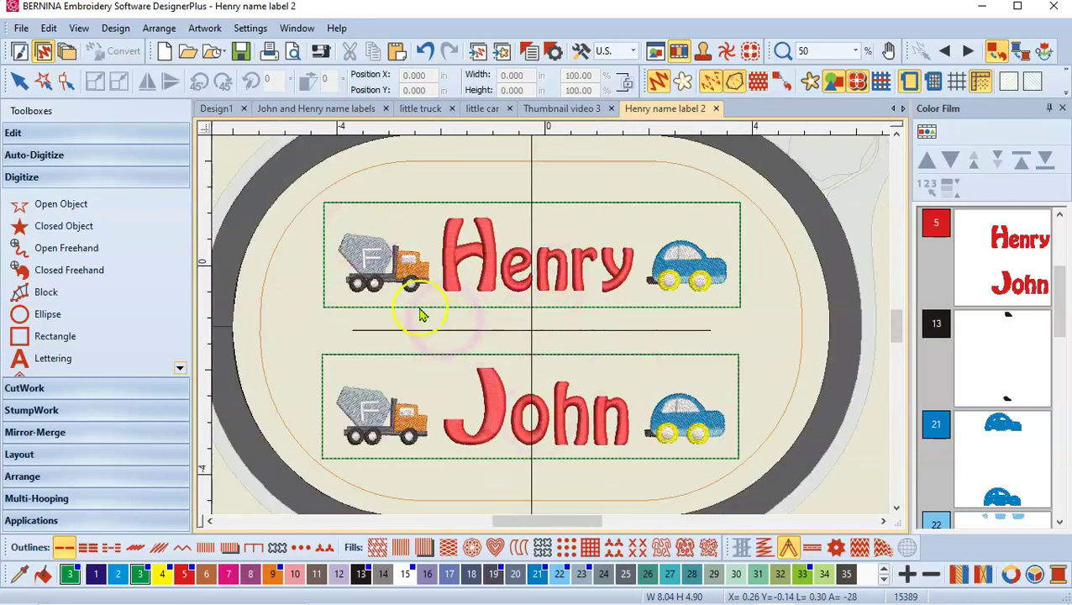